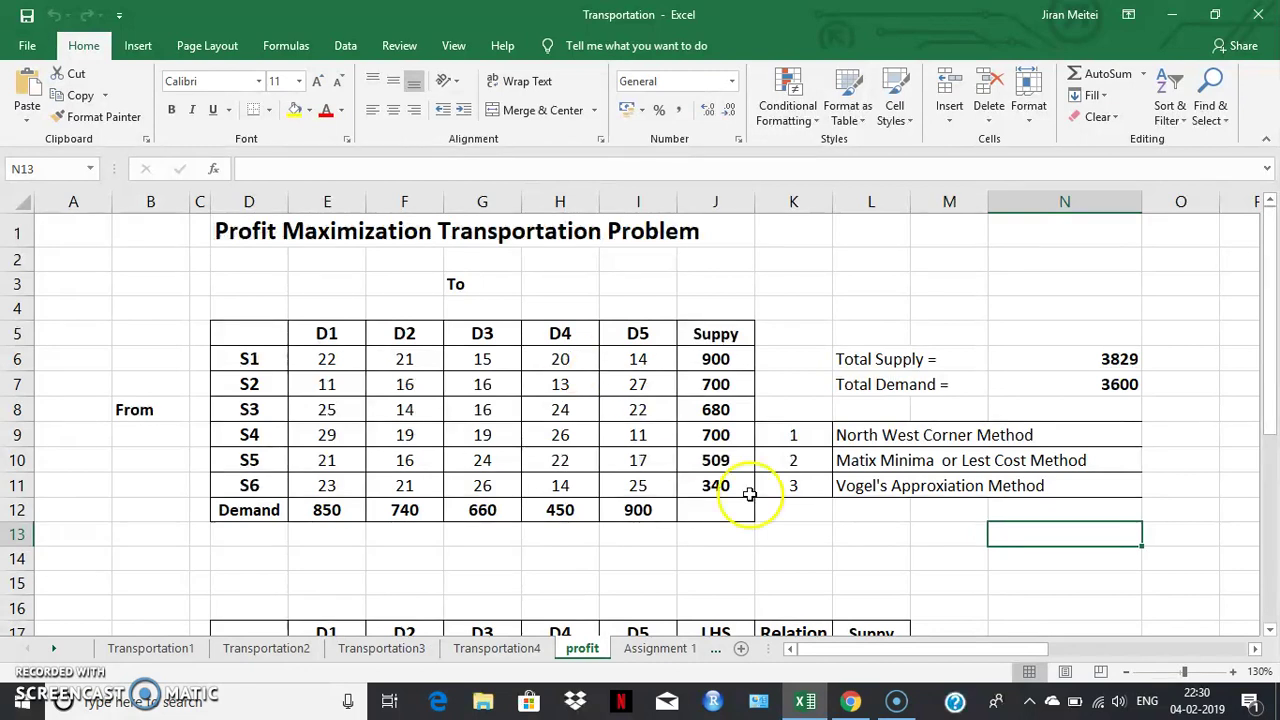
Clear the yellow allocation cells E18:I23 and the LHS cells J18:J23 and E24:I24 in the lower table
left_click(1127, 673)
scroll(1272, 632, "down", 3)
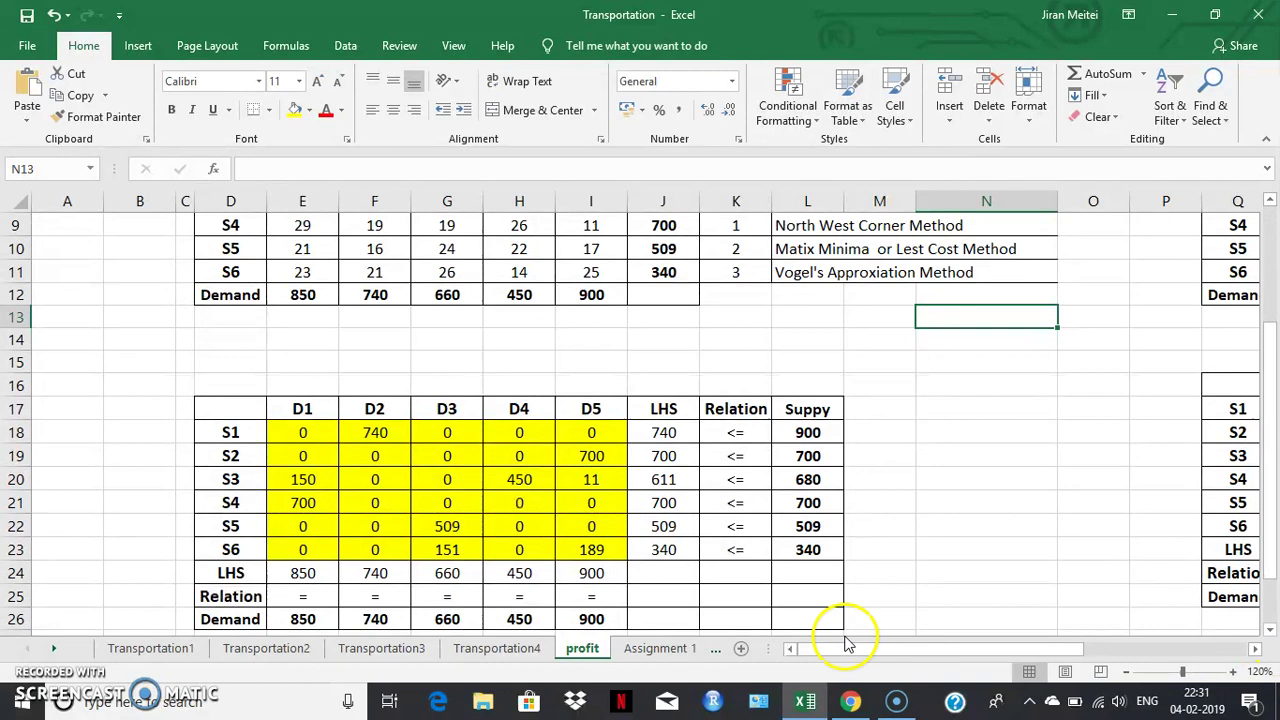
left_click_drag(302, 432, 597, 549)
key("Delete")
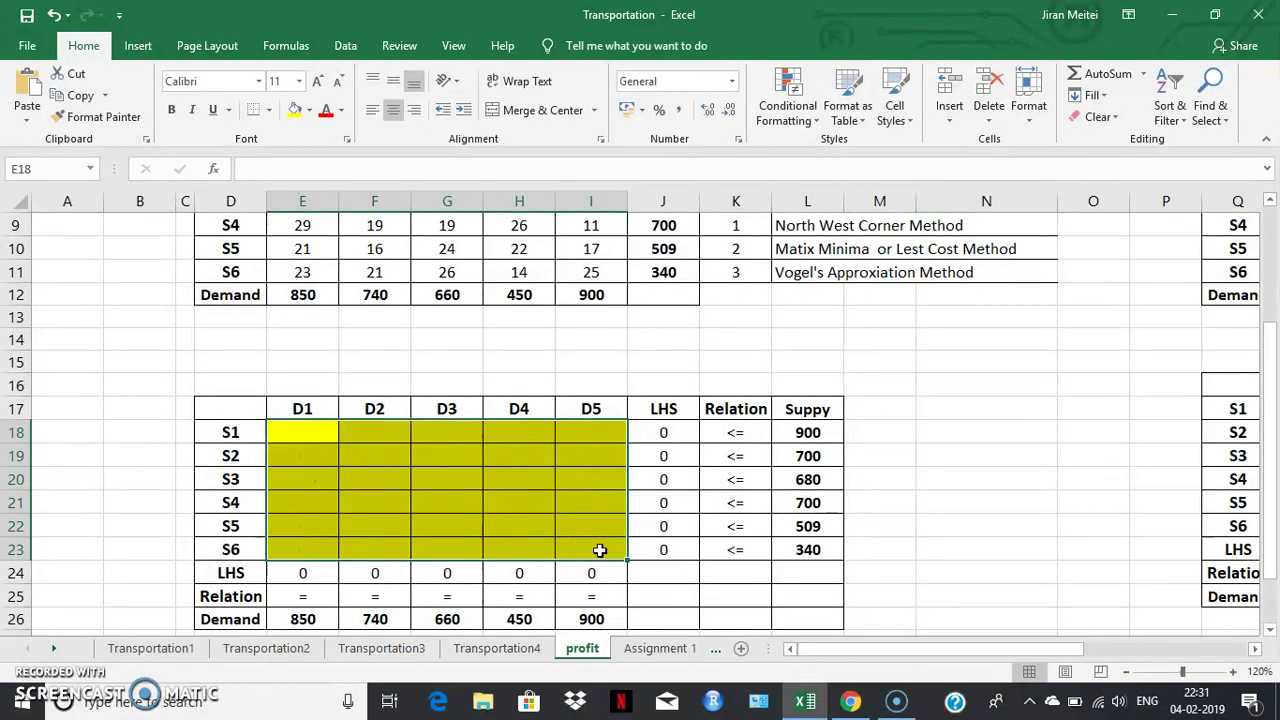
left_click_drag(651, 432, 664, 542)
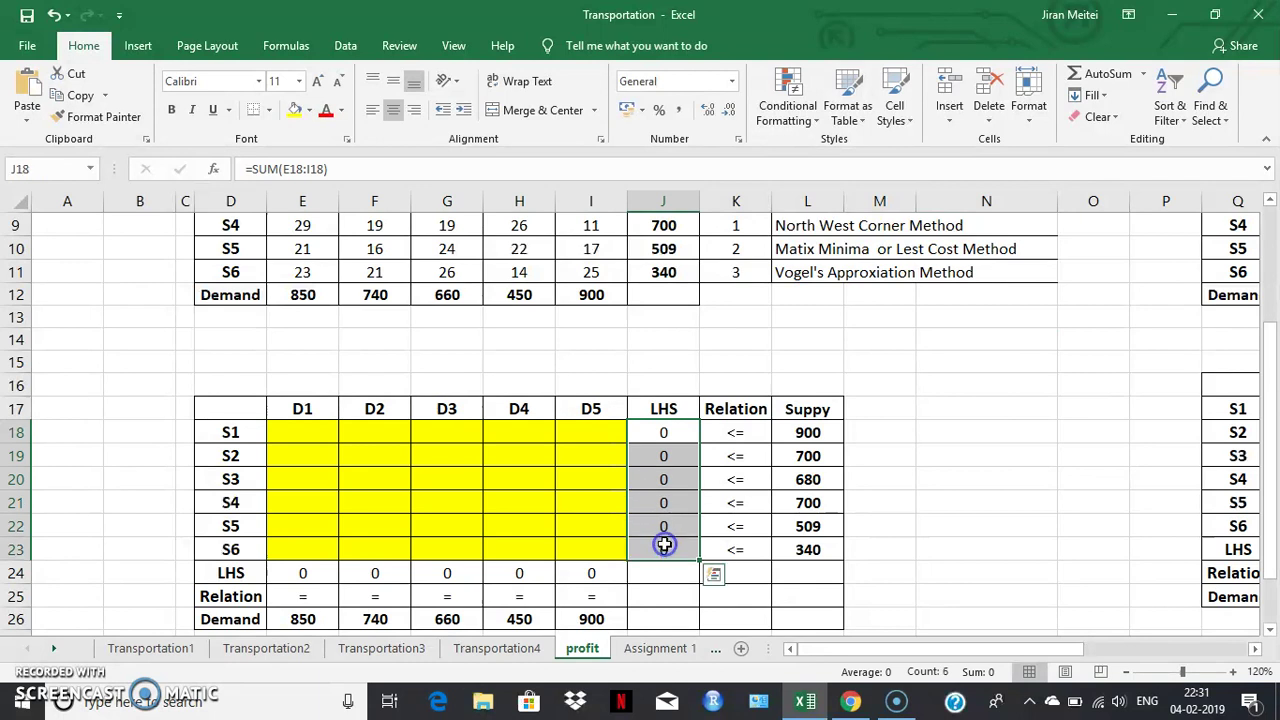
key("Delete")
left_click_drag(302, 572, 577, 580)
key("Delete")
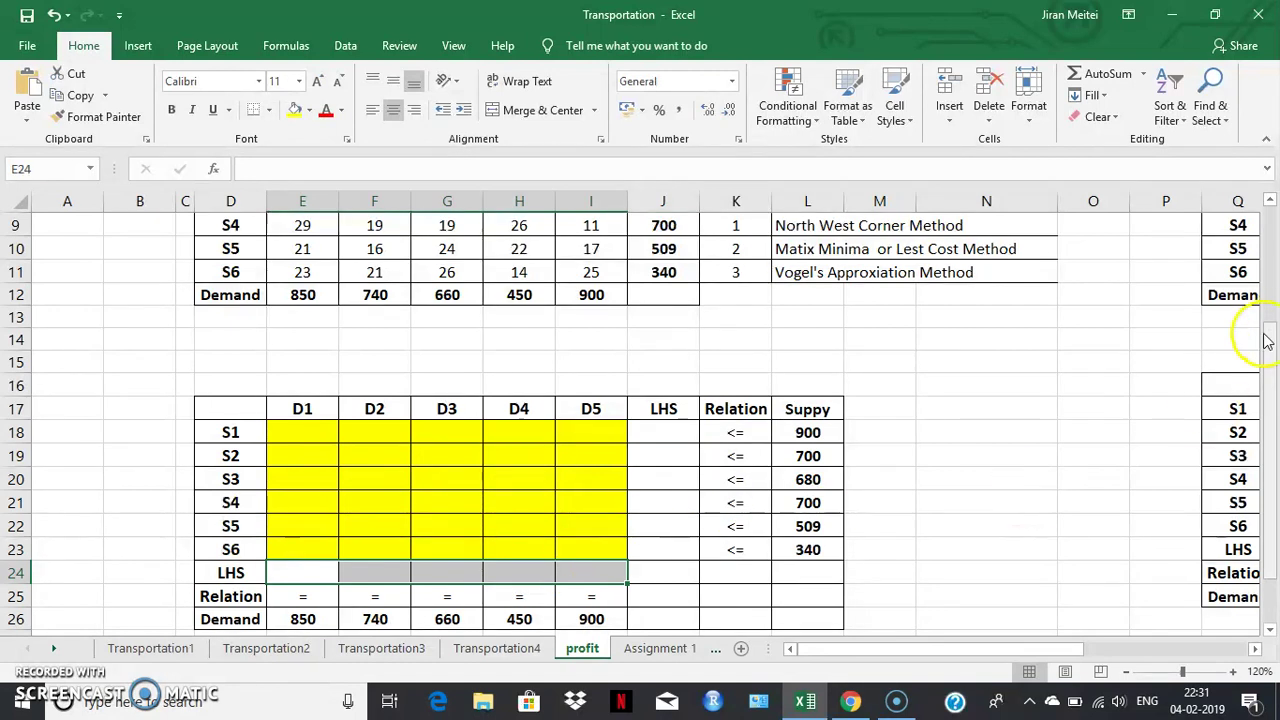
Enter =SUM(E18:I18) as the LHS of row S1 in J18 and fill it down to J23
left_click_drag(1272, 312, 1273, 248)
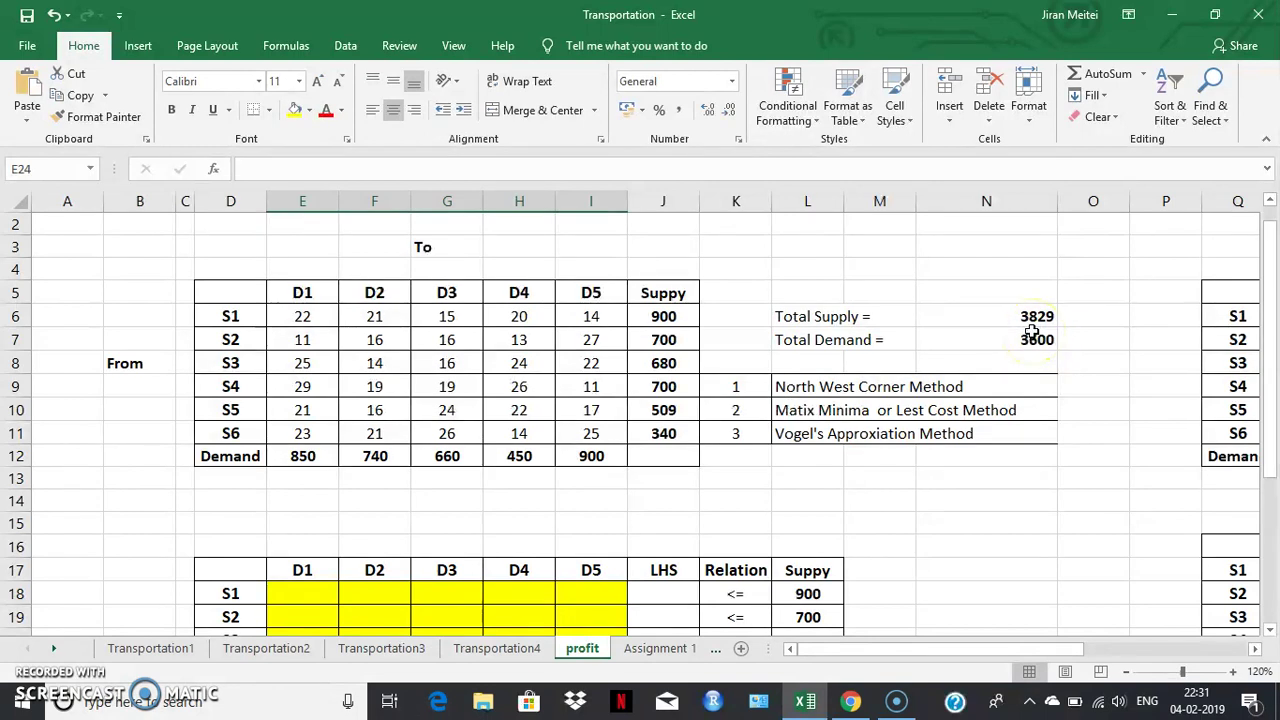
left_click_drag(1271, 286, 1275, 412)
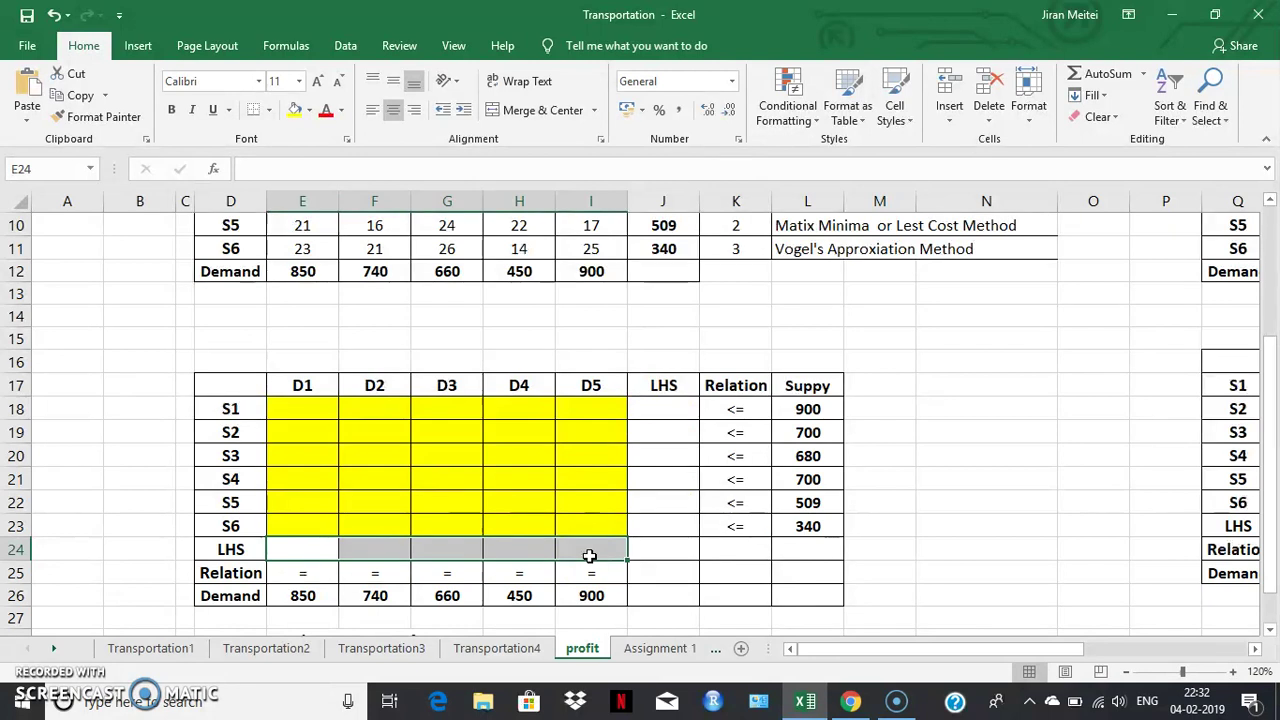
left_click(659, 412)
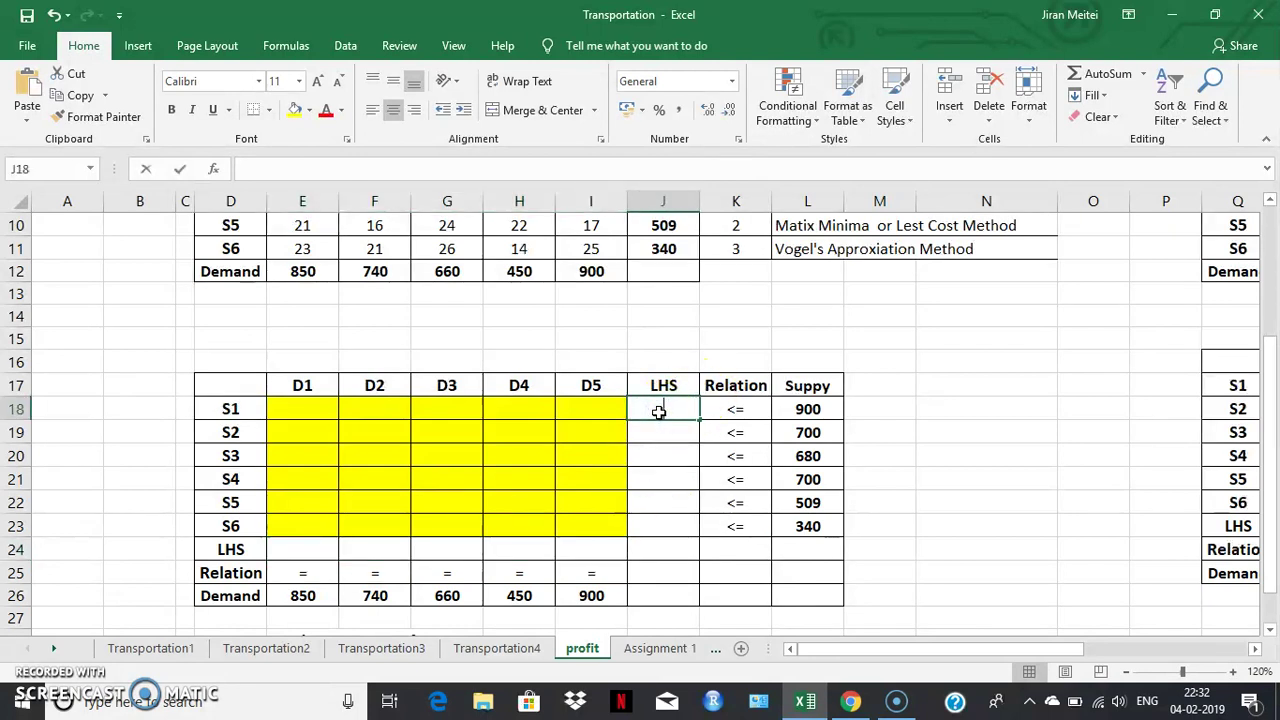
type("=sum")
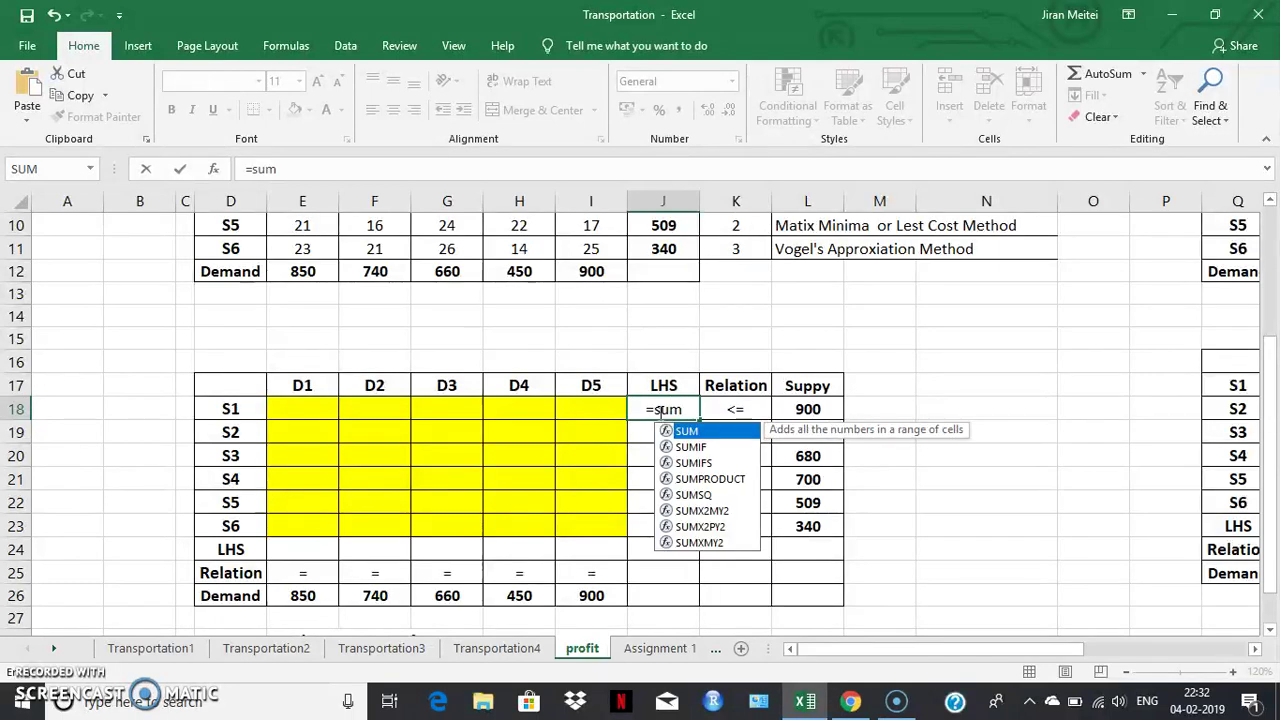
type("(")
left_click_drag(291, 409, 589, 411)
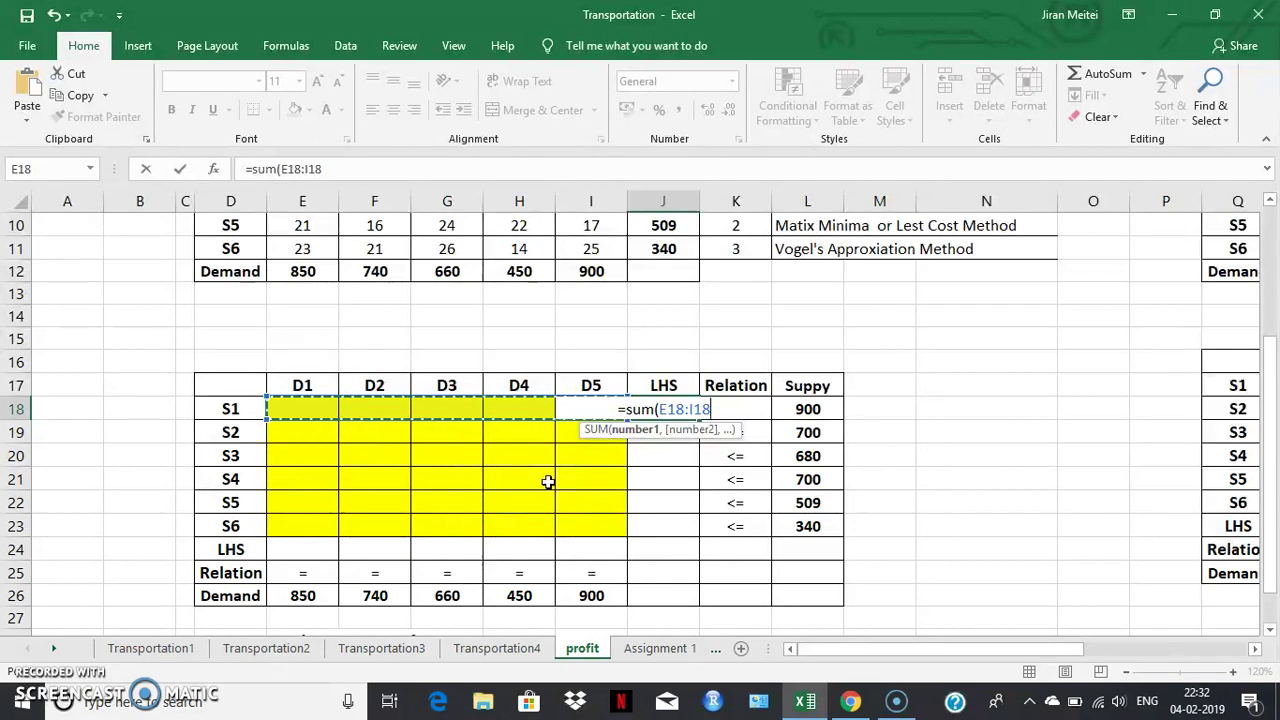
key("Return")
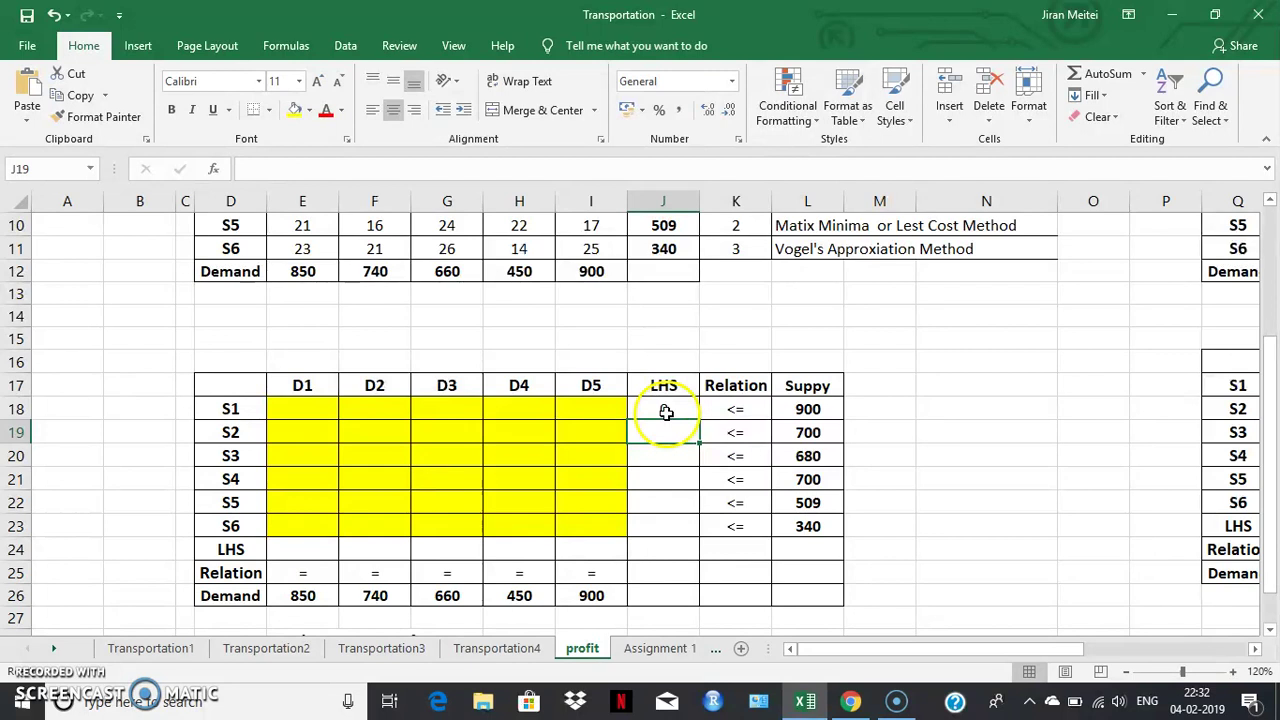
left_click(666, 412)
left_click_drag(700, 420, 693, 538)
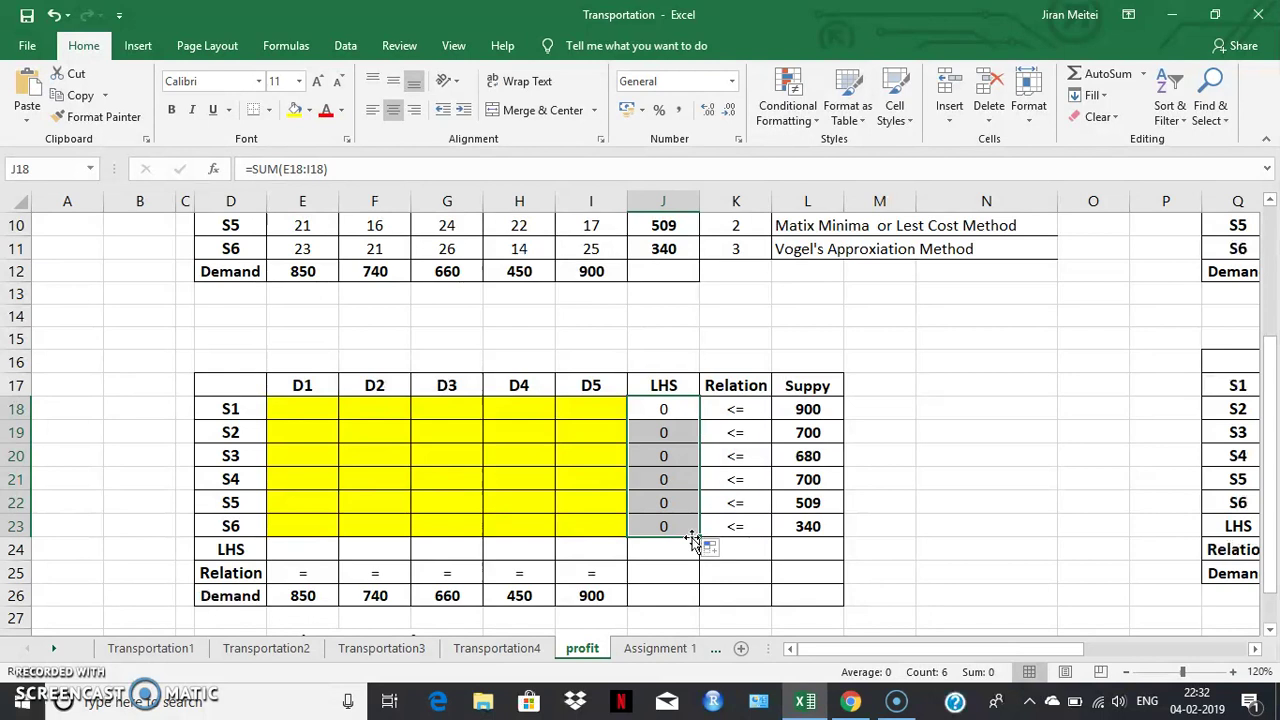
Enter =SUM(E18:E23) as the LHS of column D1 in E24 and fill it across to I24
mouse_move(1268, 345)
left_mouse_down()
mouse_move(1271, 300)
mouse_move(1270, 321)
left_mouse_up()
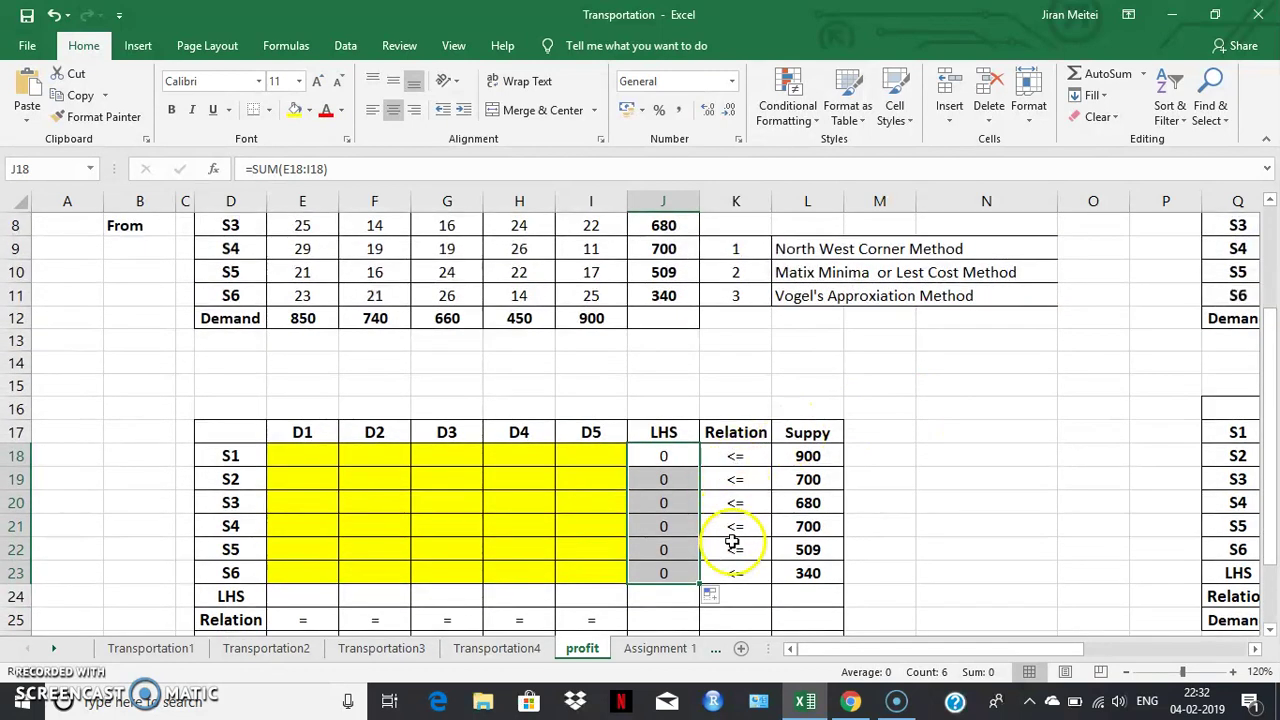
left_click_drag(1269, 316, 1269, 331)
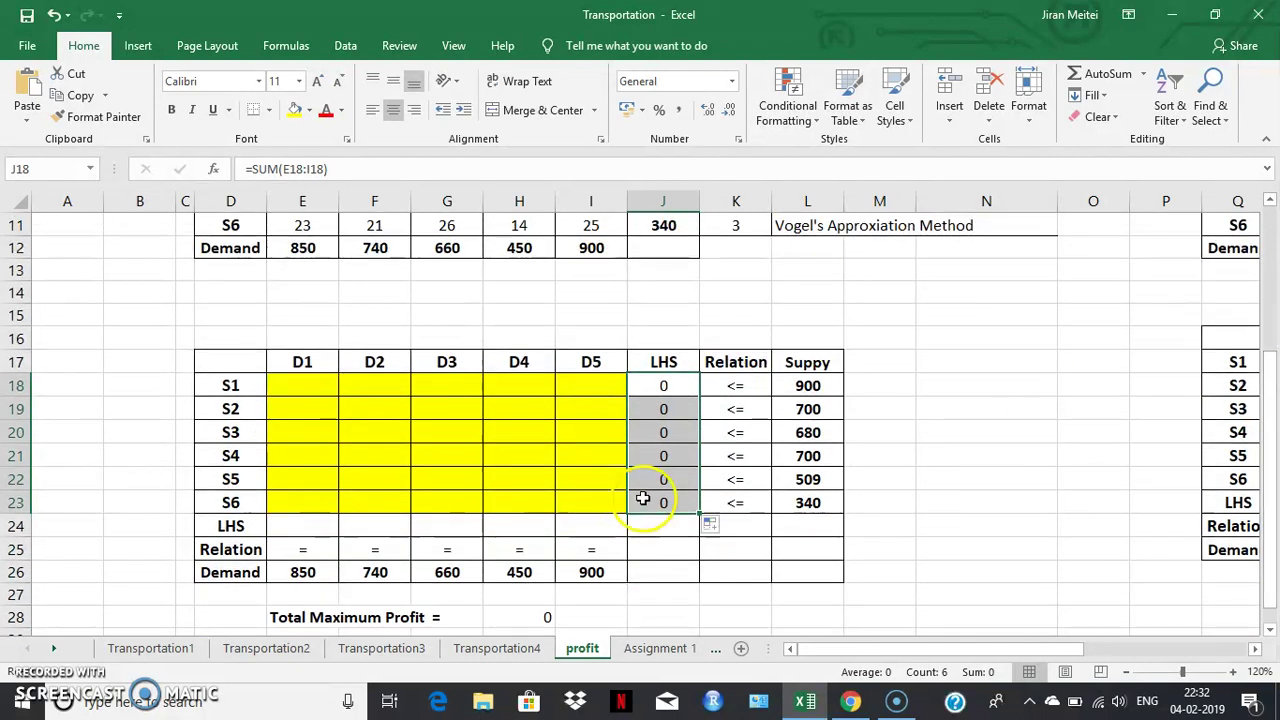
left_click(317, 530)
type("=sum(")
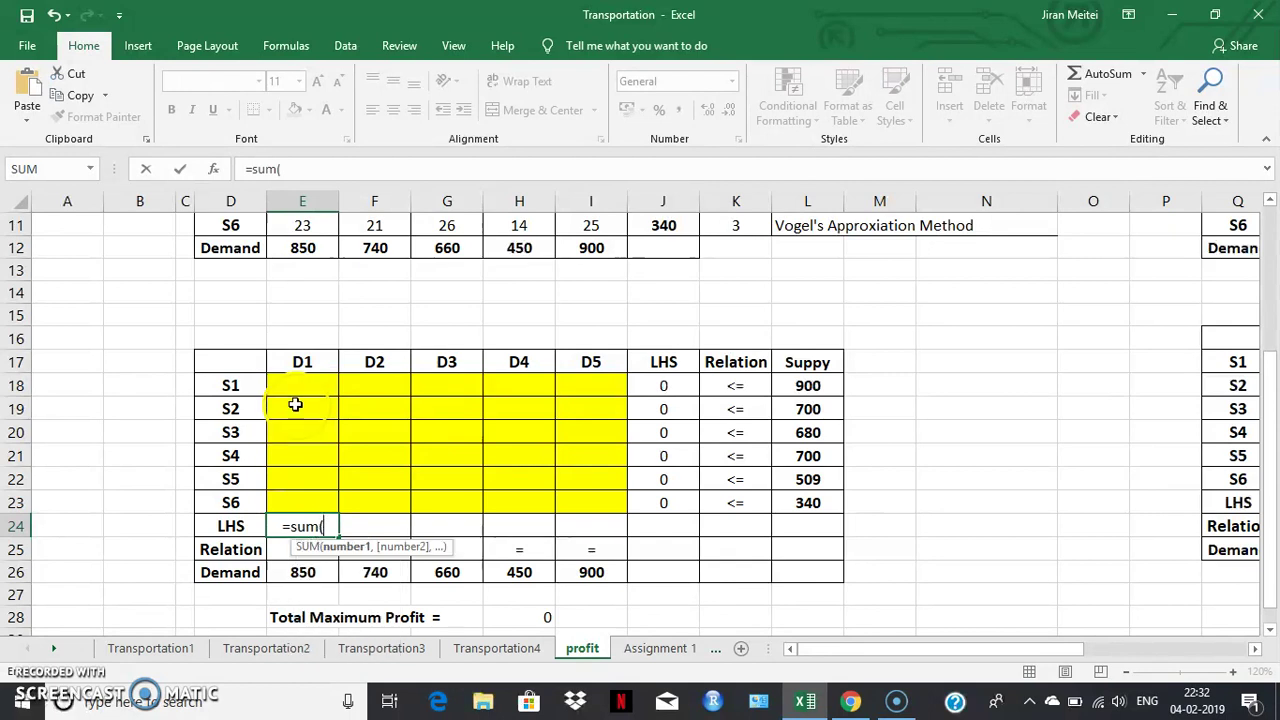
left_click_drag(302, 381, 309, 495)
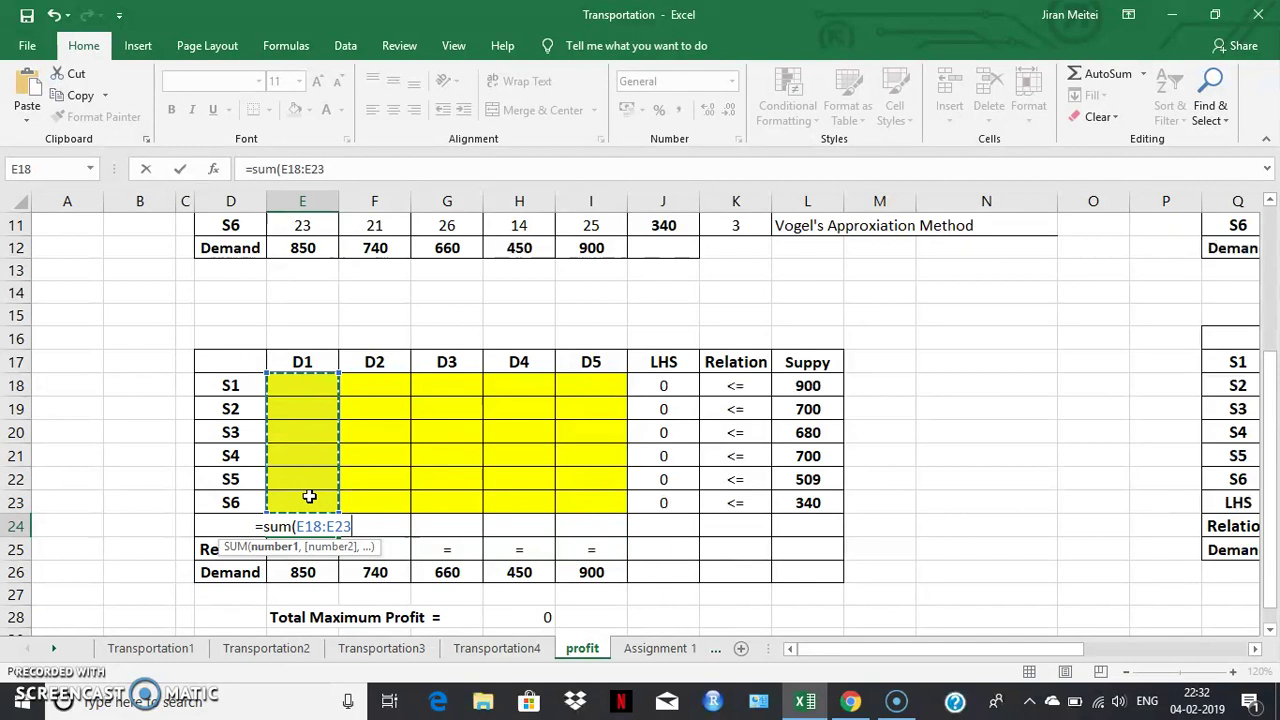
key("Return")
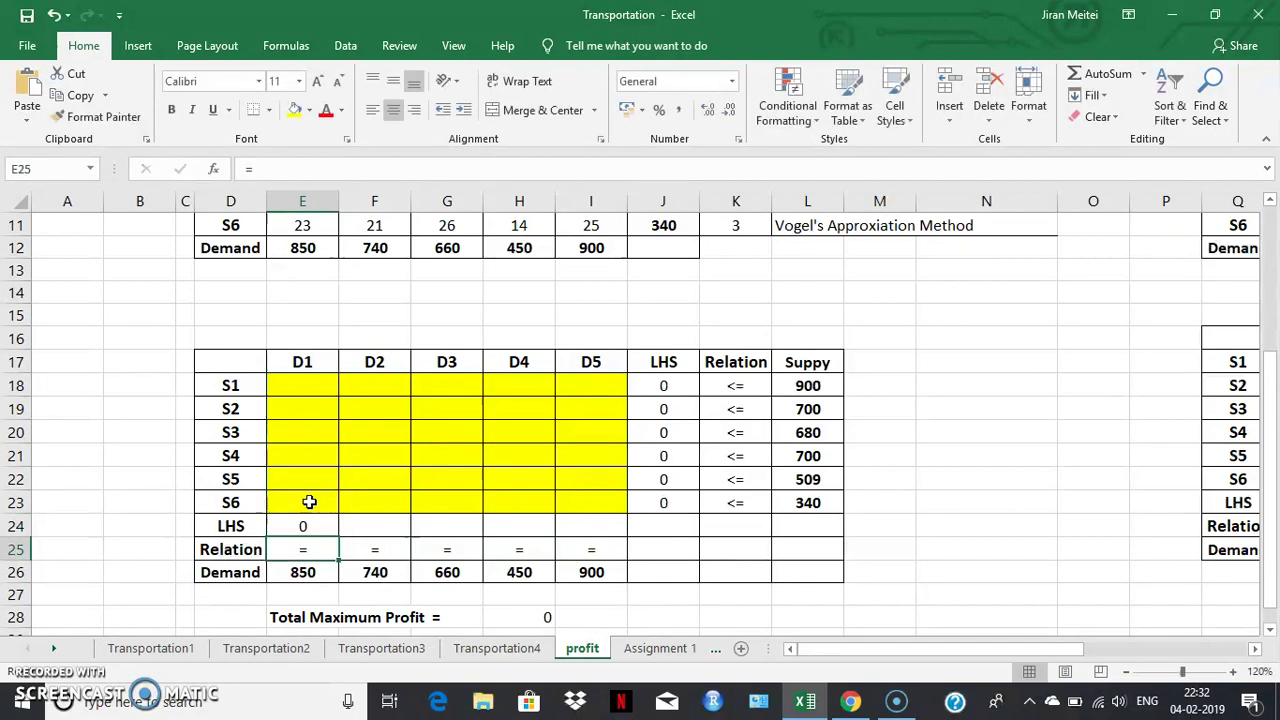
left_click(312, 527)
left_click_drag(339, 537, 612, 530)
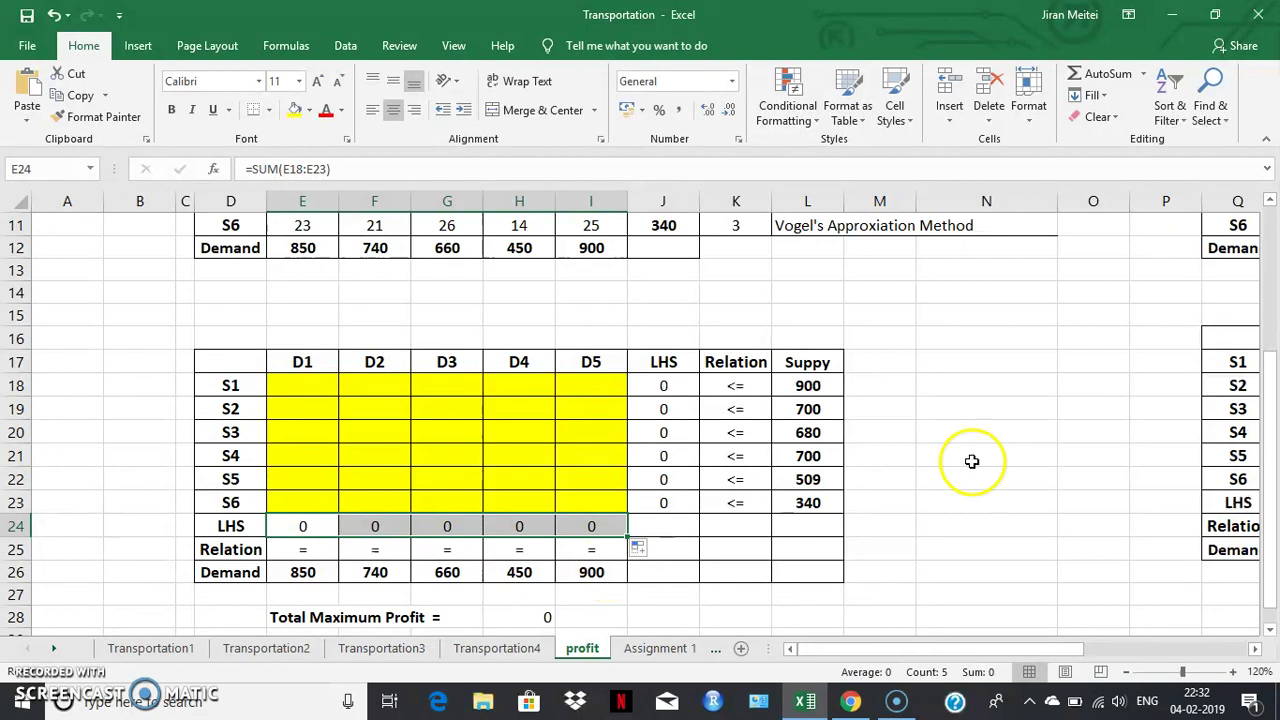
Replace the Total Maximum Profit formula in H28 with =SUMPRODUCT(E18:I23,E6:I11)
left_click_drag(1272, 478, 1272, 494)
left_click(545, 595)
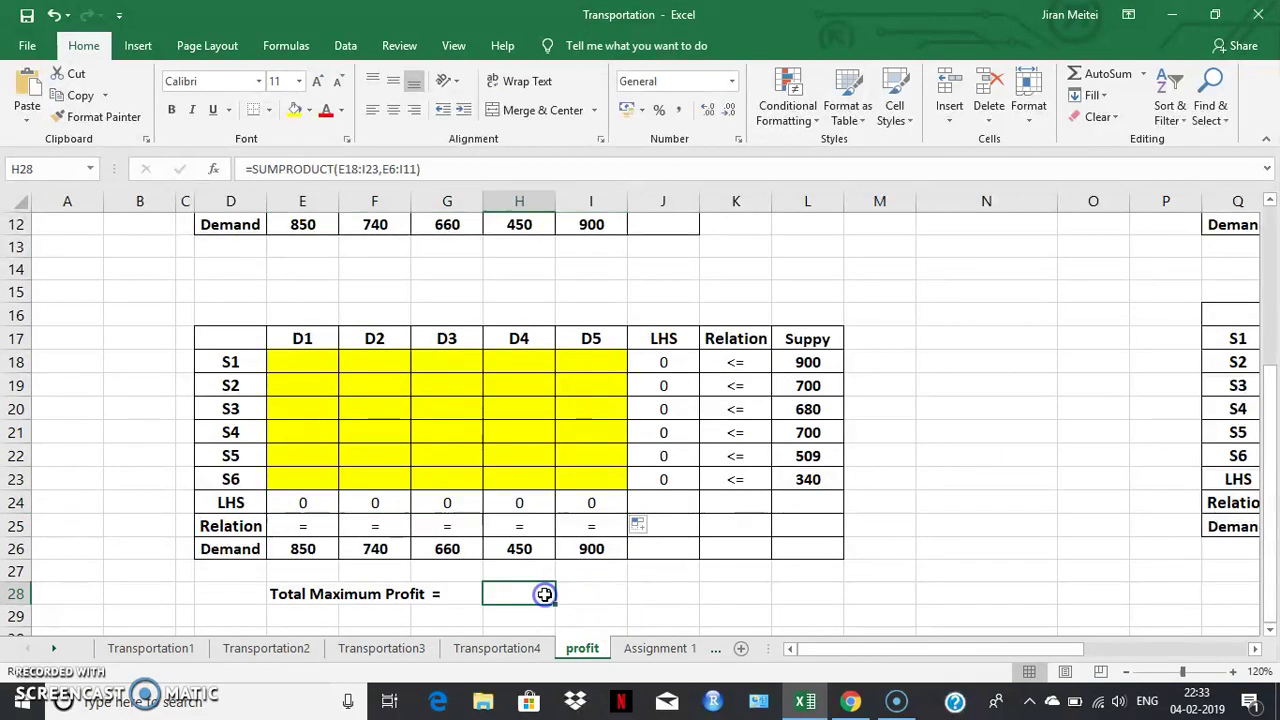
key("Delete")
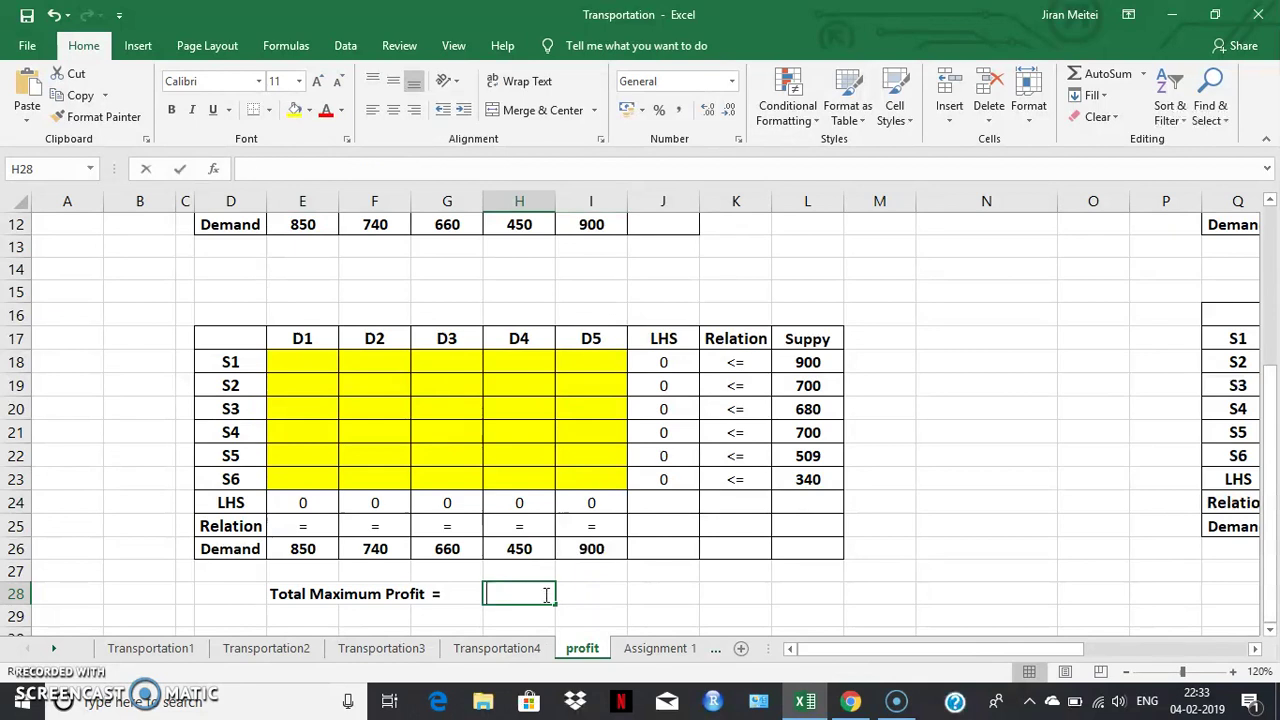
type("=sum")
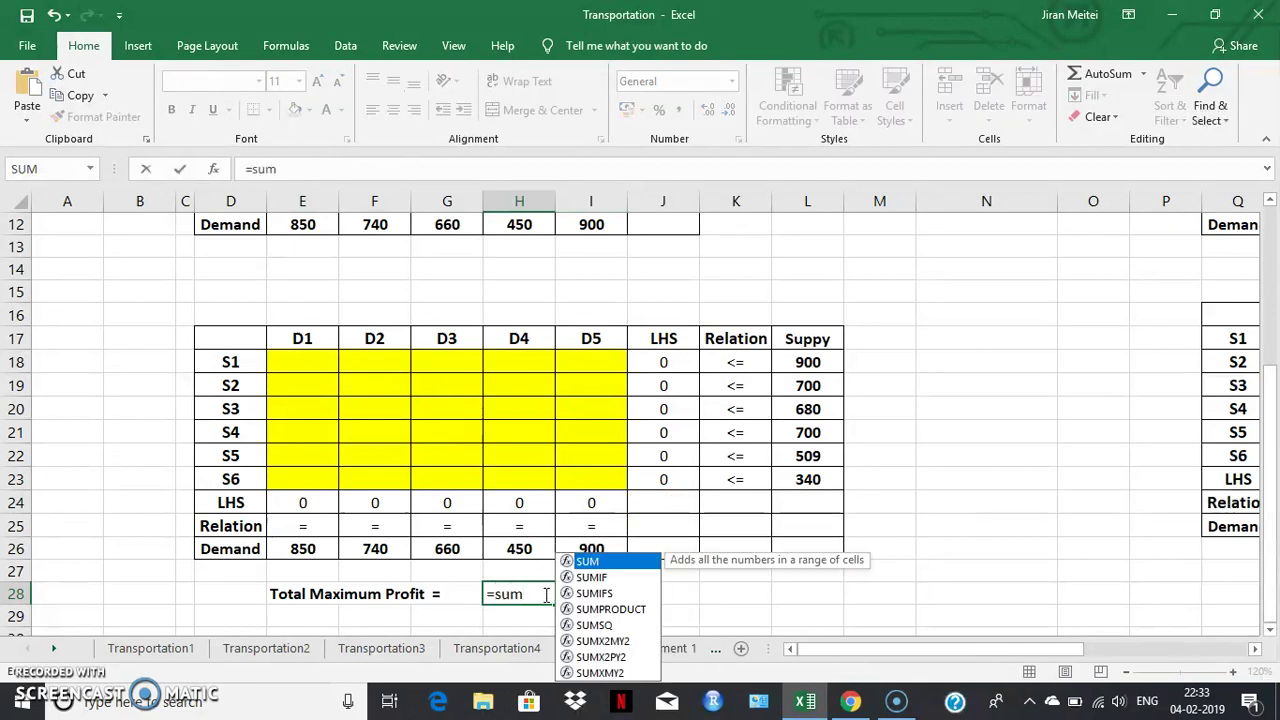
double_click(595, 610)
left_click_drag(295, 365, 588, 487)
type(",")
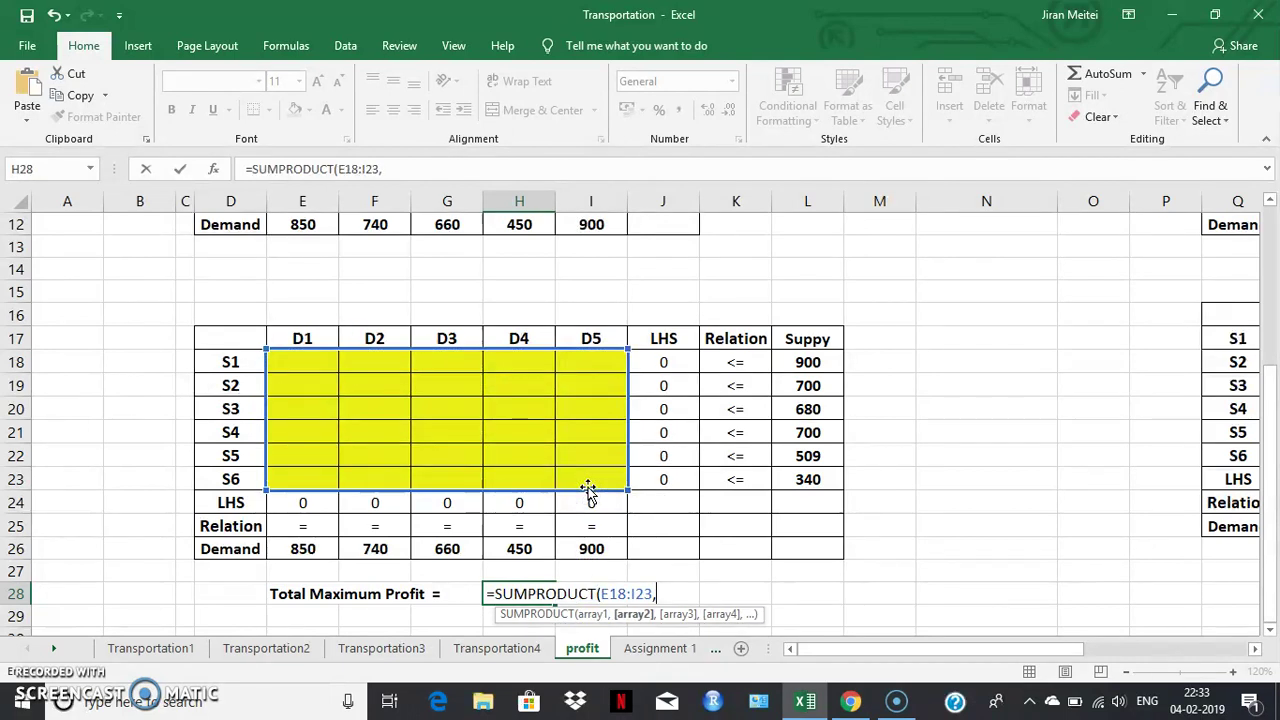
left_click_drag(1275, 450, 1273, 318)
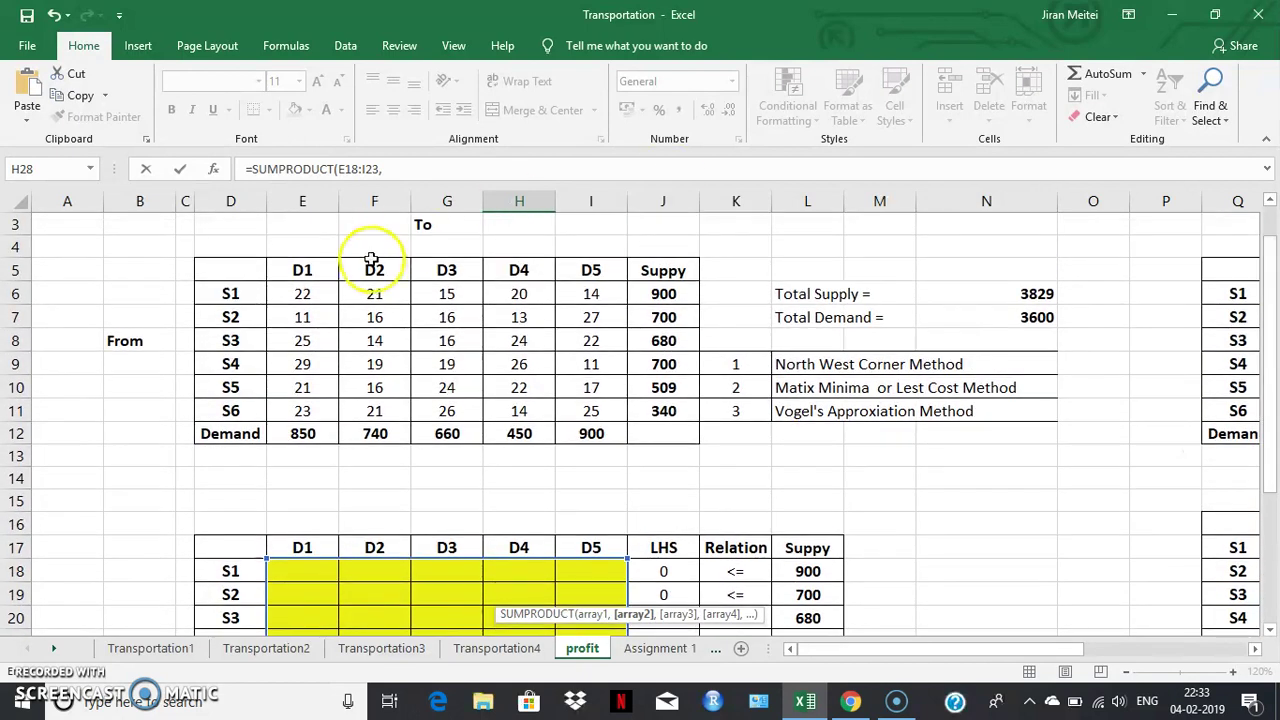
left_click_drag(302, 293, 587, 402)
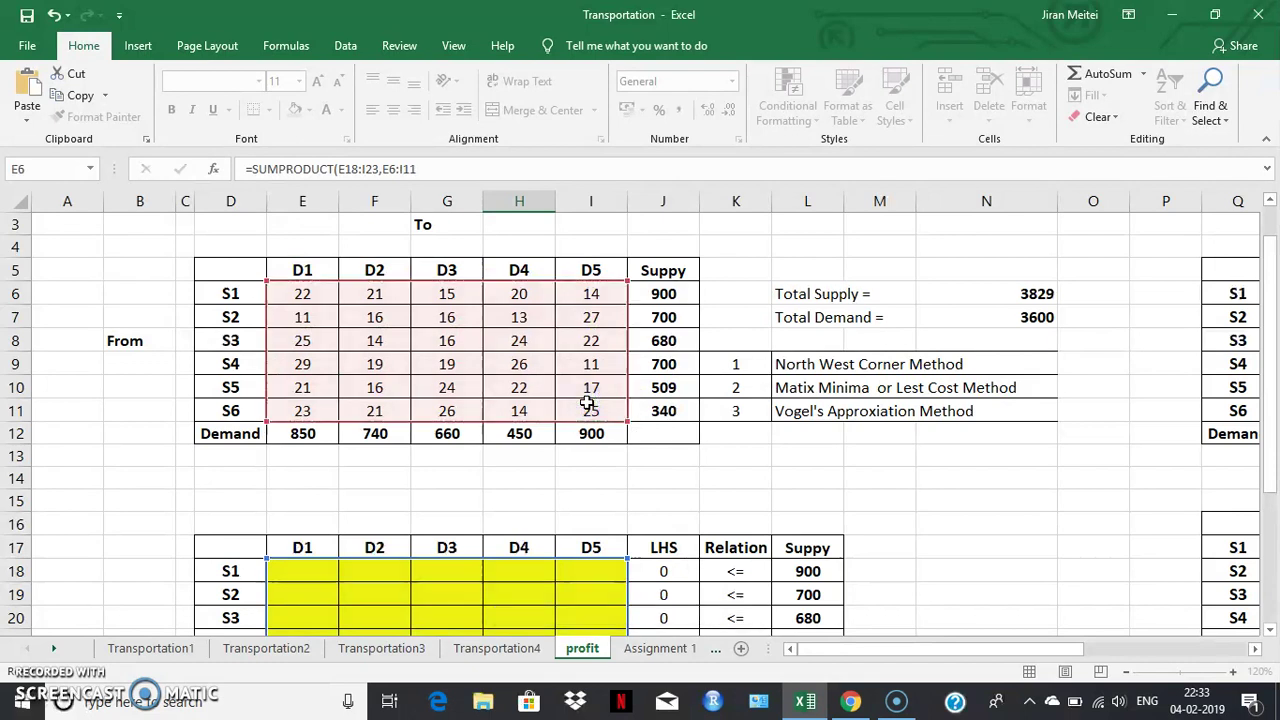
key("Return")
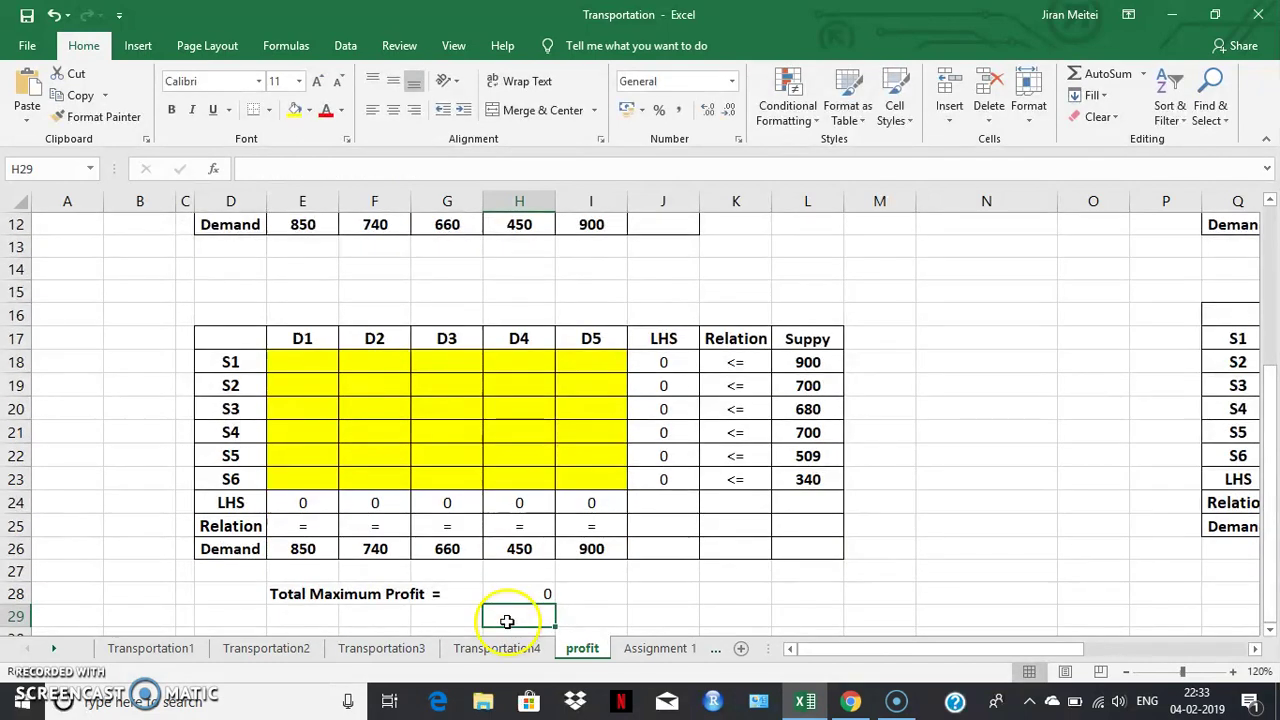
Open Solver, reset all its options and cell selections, and move the dialog clear of the allocation table
left_click(344, 52)
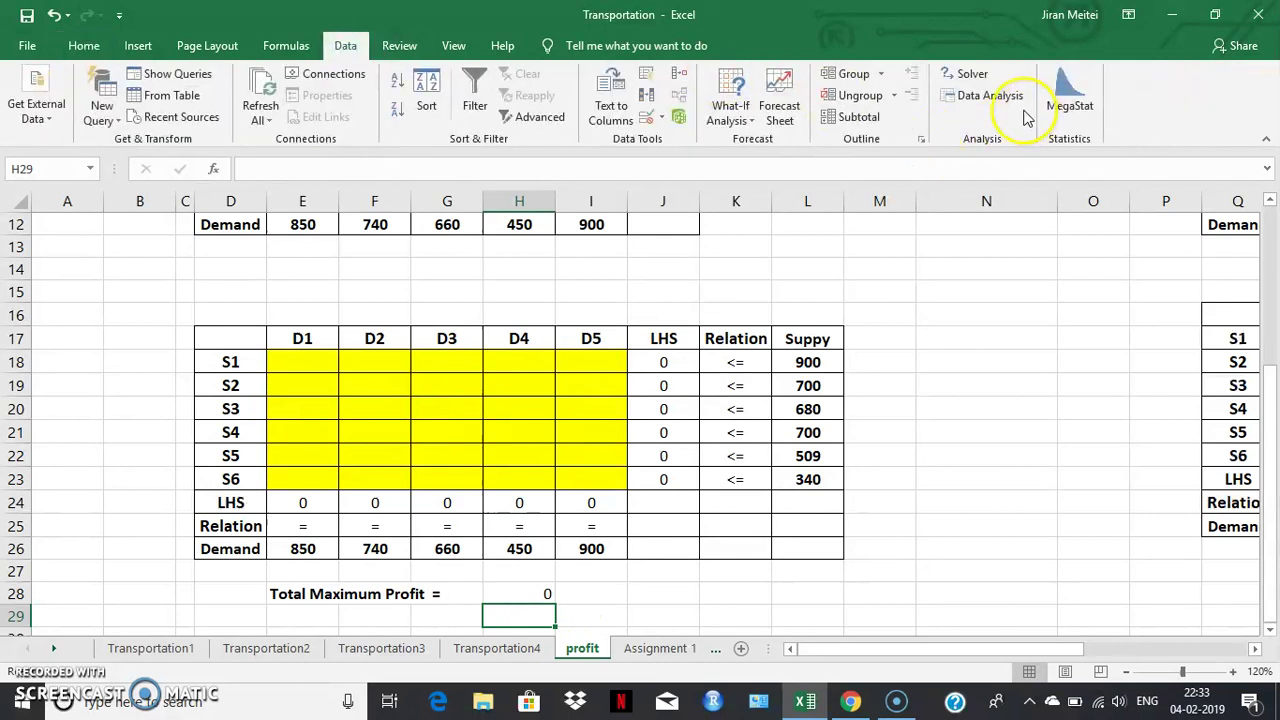
left_click(963, 80)
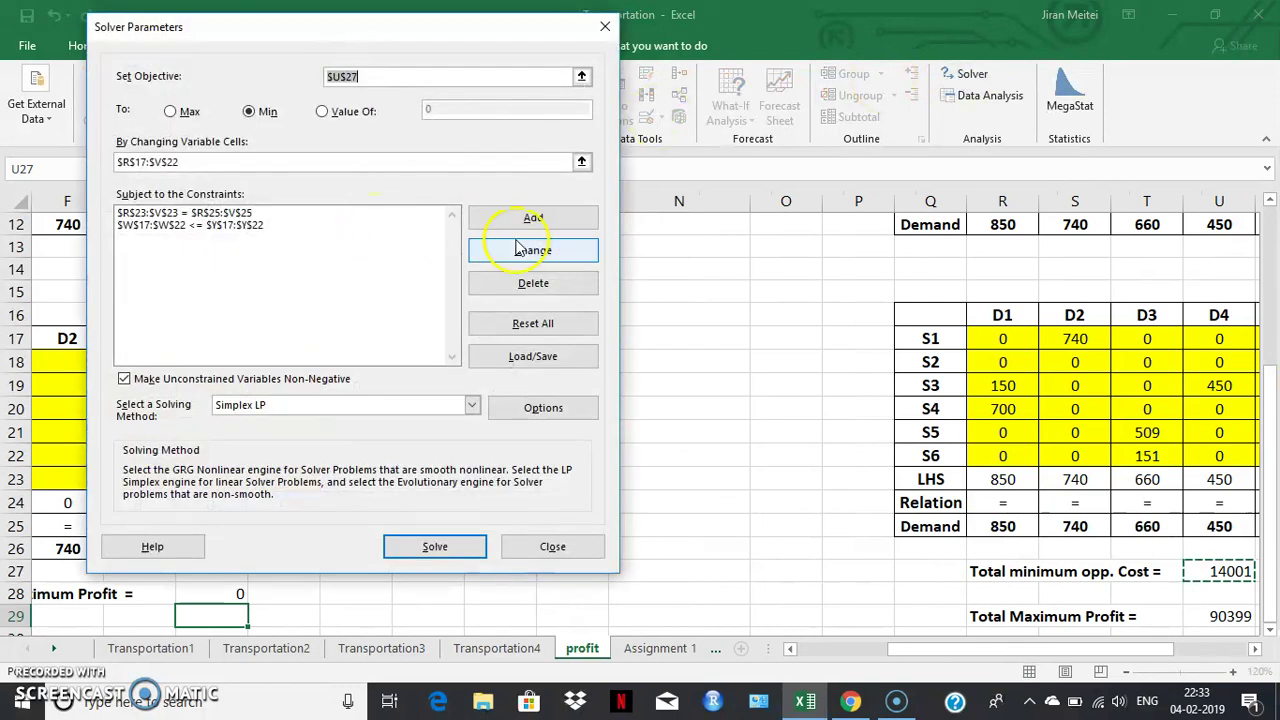
left_click(520, 338)
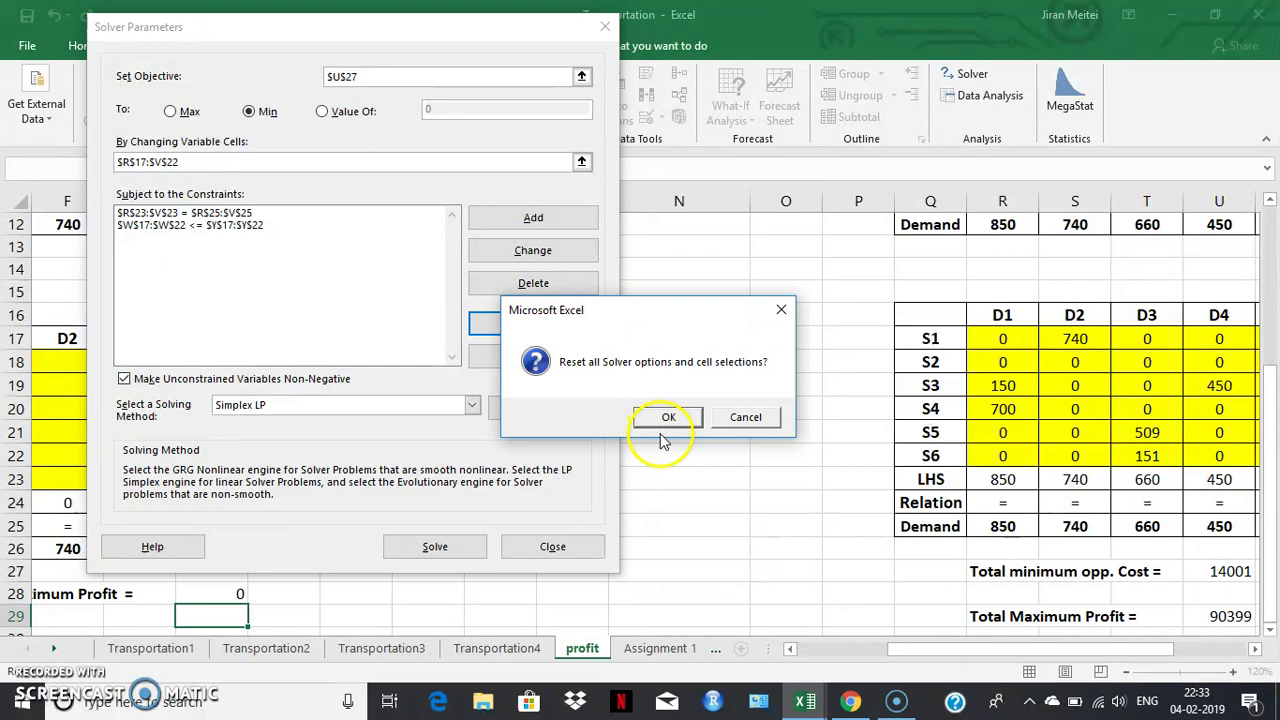
left_click(669, 418)
left_click(669, 418)
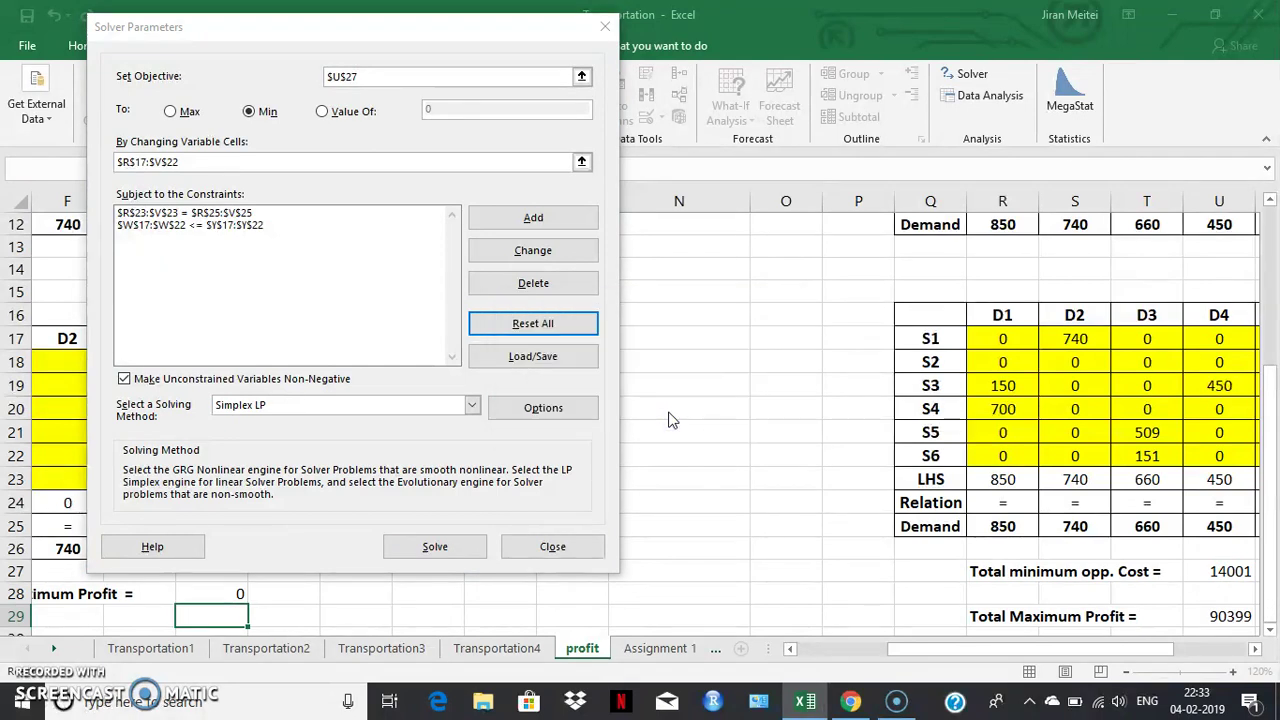
left_click_drag(390, 28, 1029, 49)
Set the Solver objective to maximize $H$28 by changing the variable cells $E$18:$I$23
left_click(665, 275)
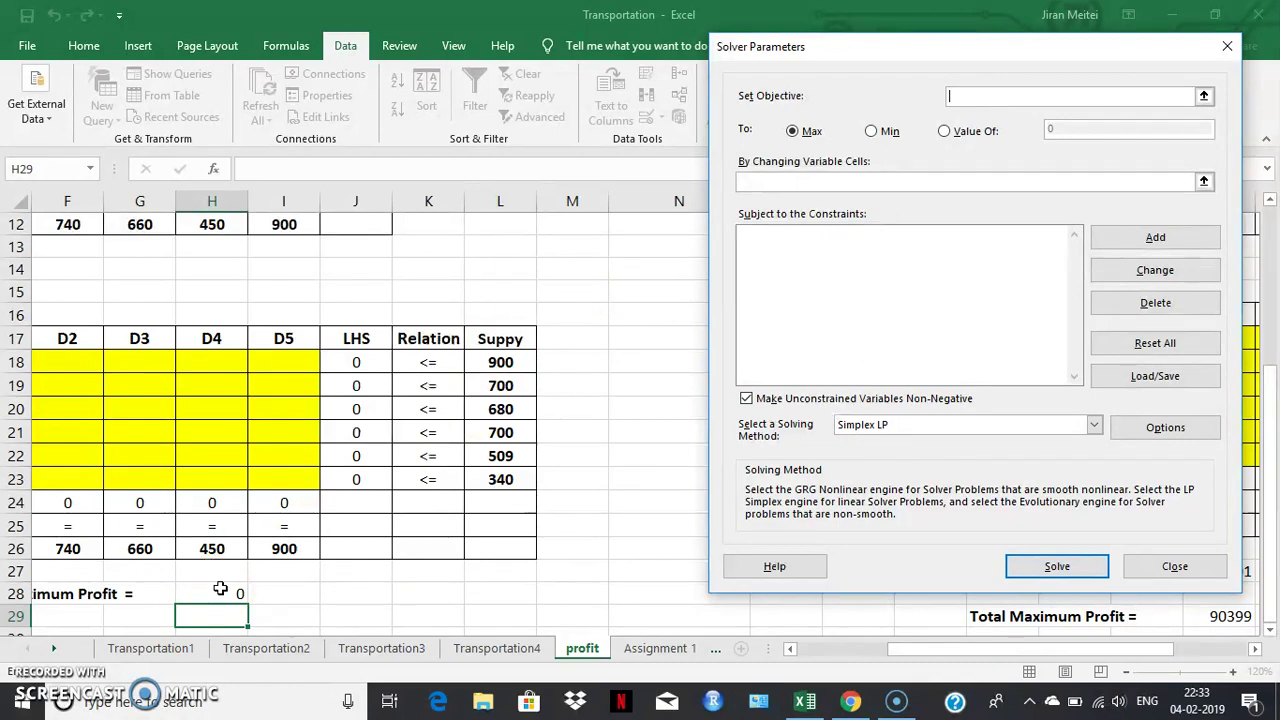
left_click(745, 142)
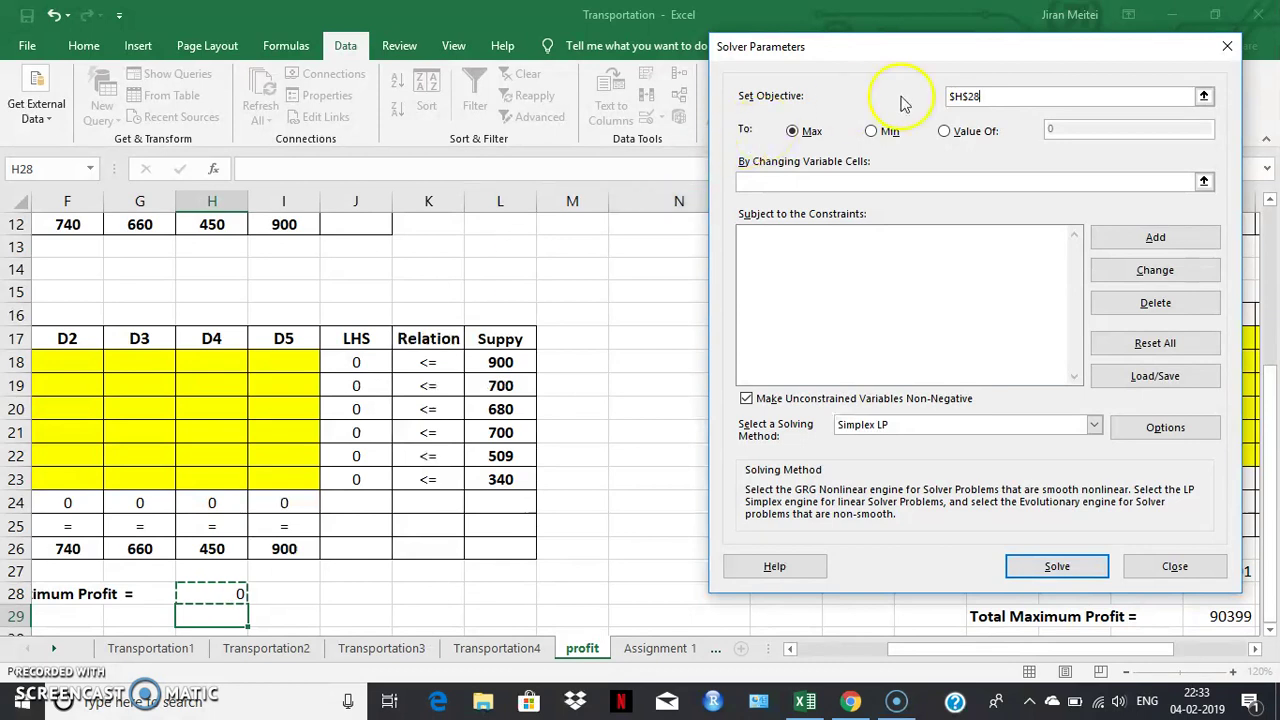
left_click(787, 140)
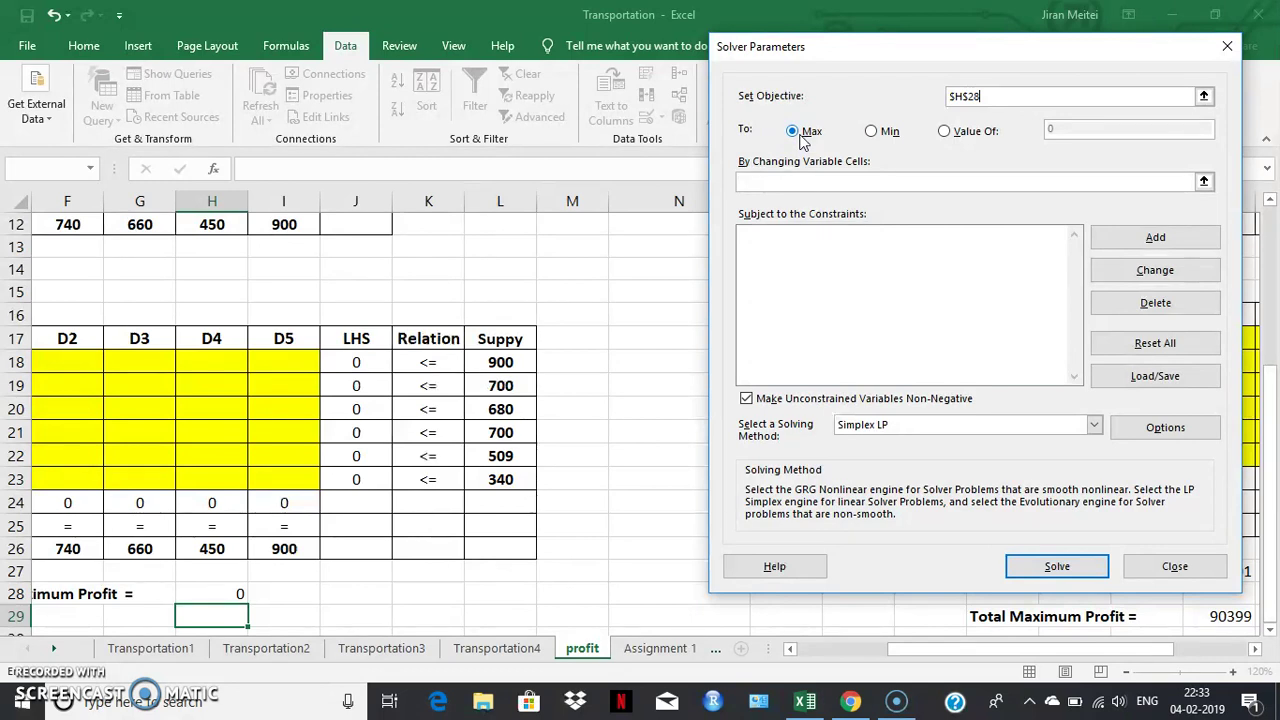
left_click(799, 178)
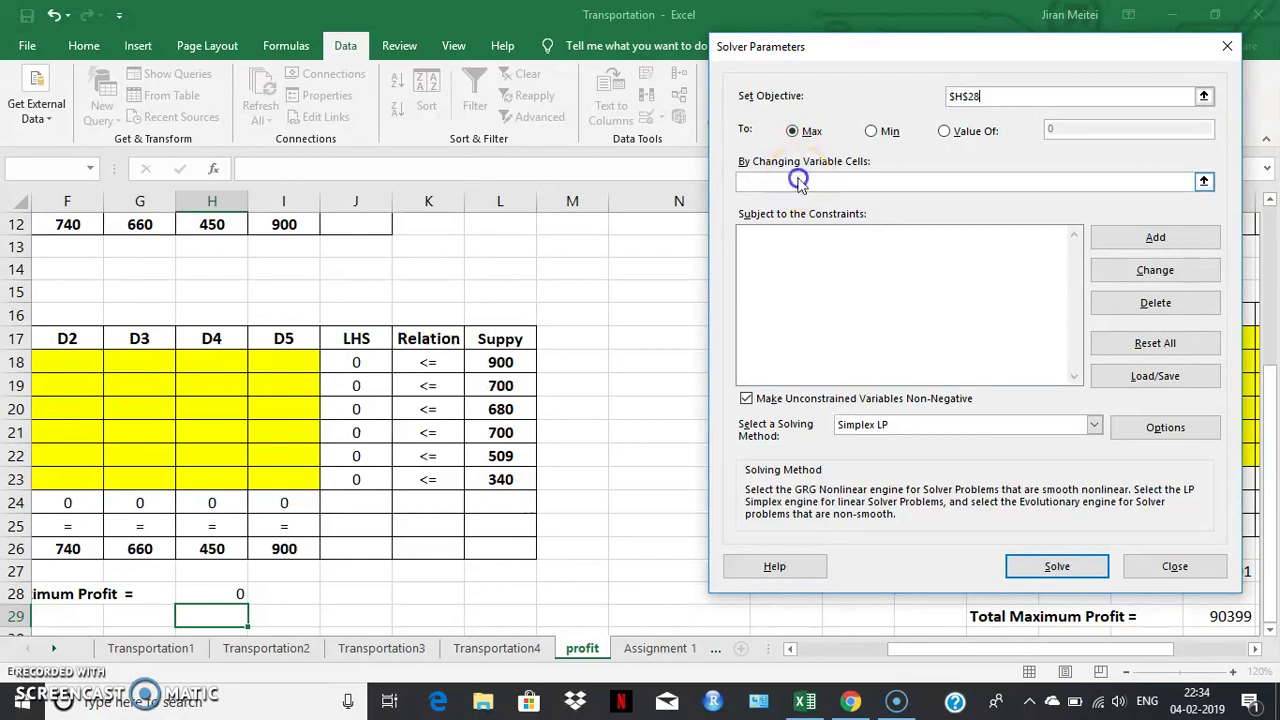
left_click_drag(1021, 651, 950, 651)
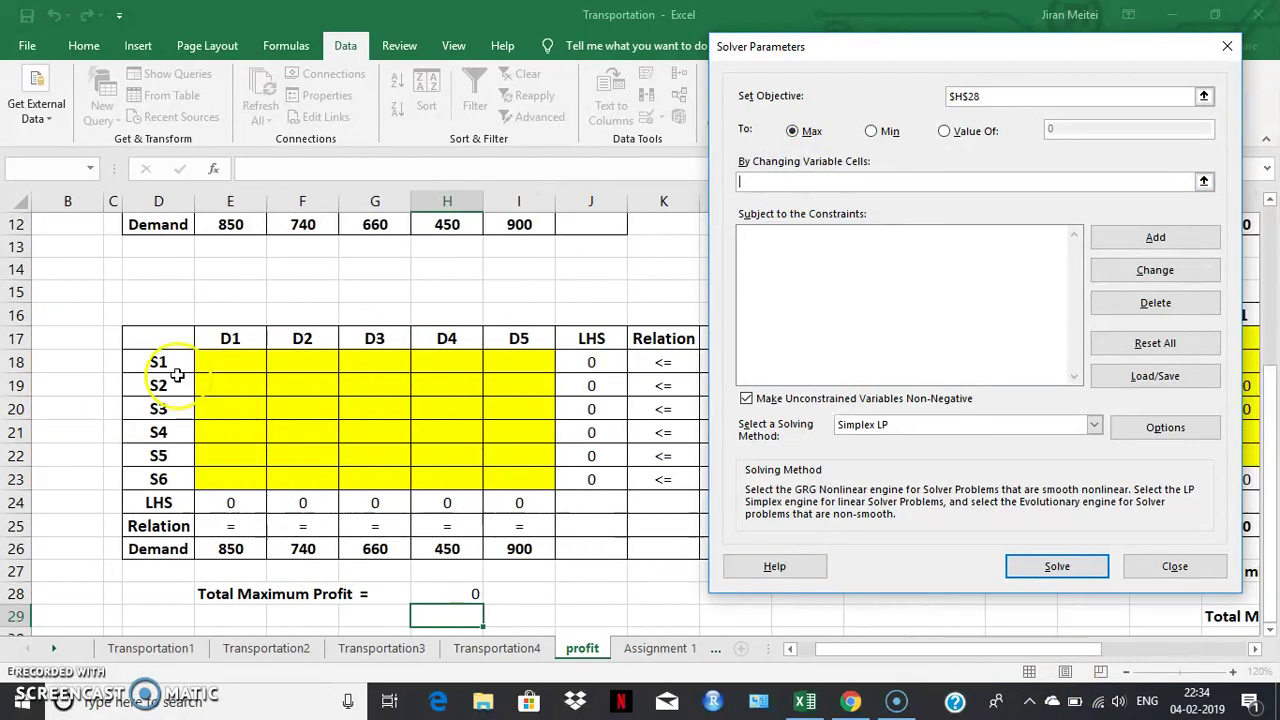
left_click_drag(203, 364, 519, 472)
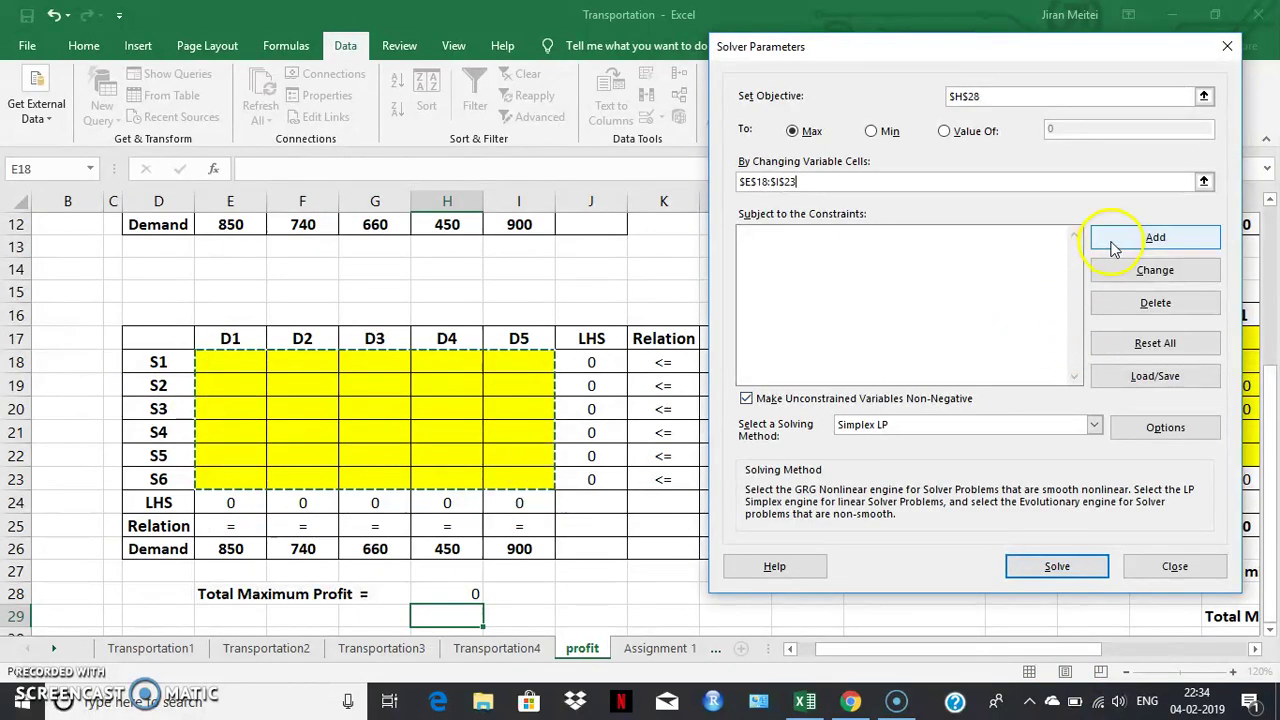
Add the supply constraint $J$18:$J$23 <= $L$18:$L$23 to the Solver model
left_click(1115, 247)
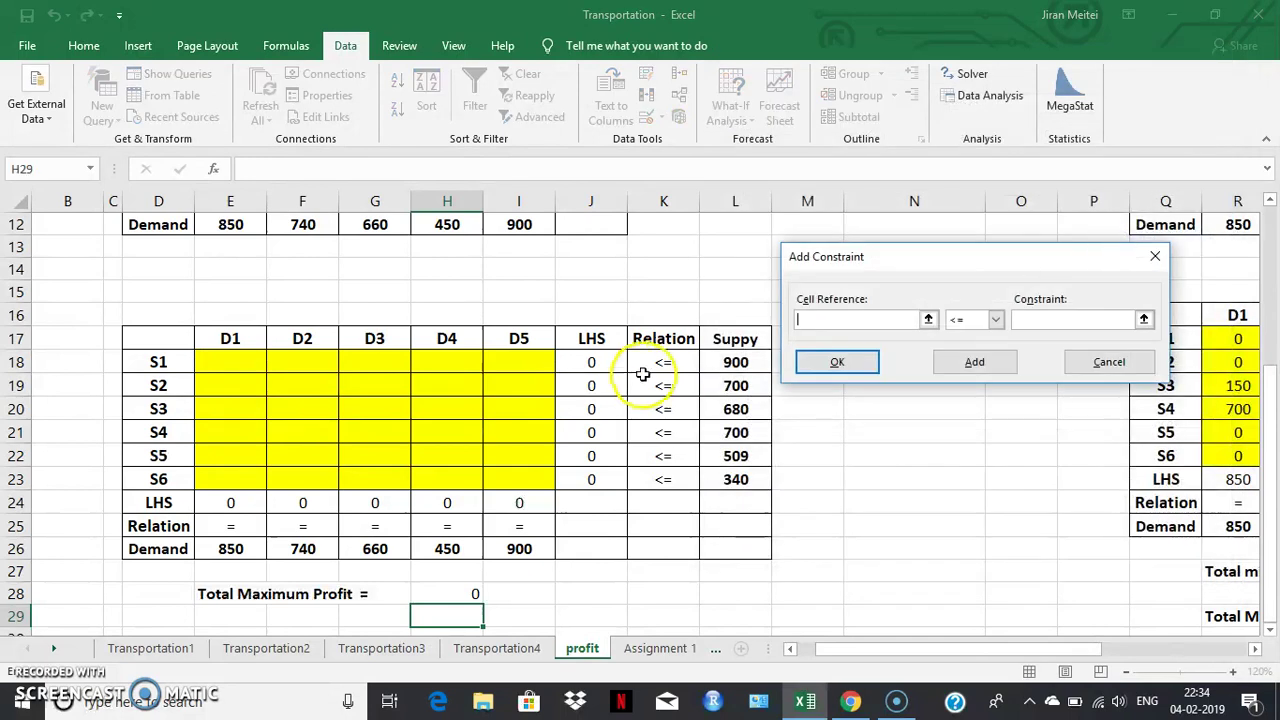
left_click(595, 365)
left_click_drag(596, 365, 599, 476)
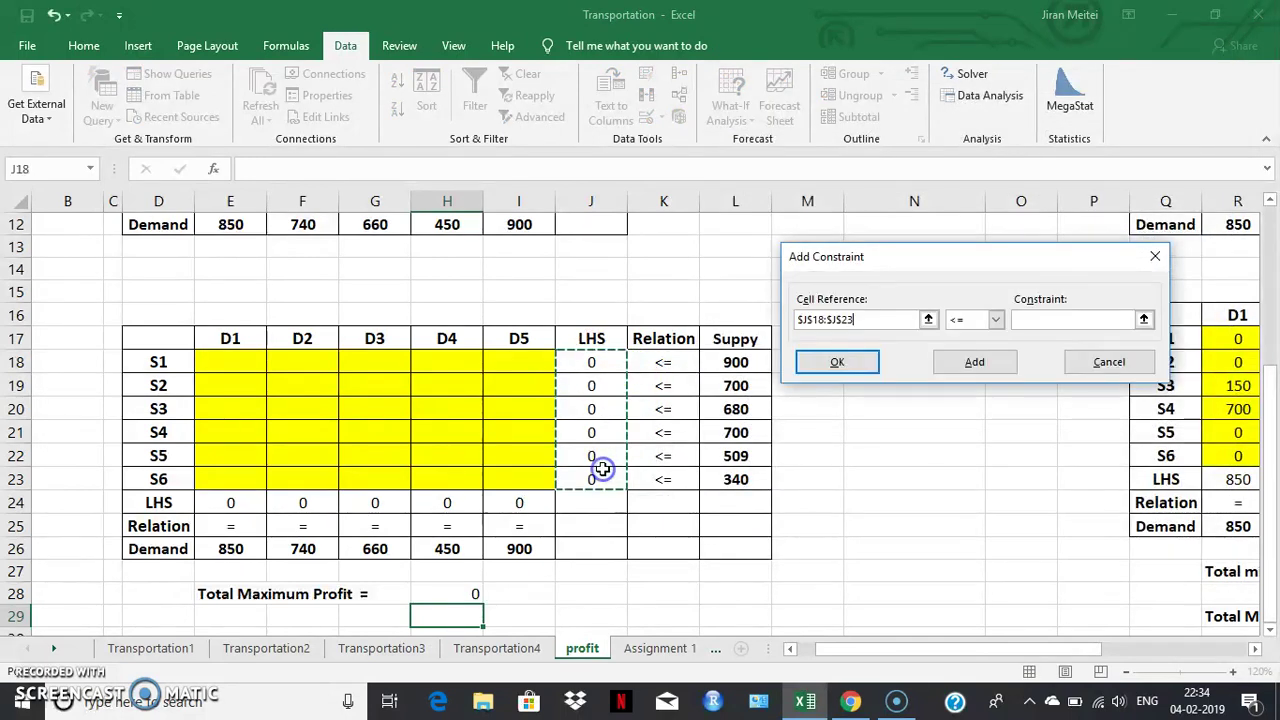
left_click(1036, 316)
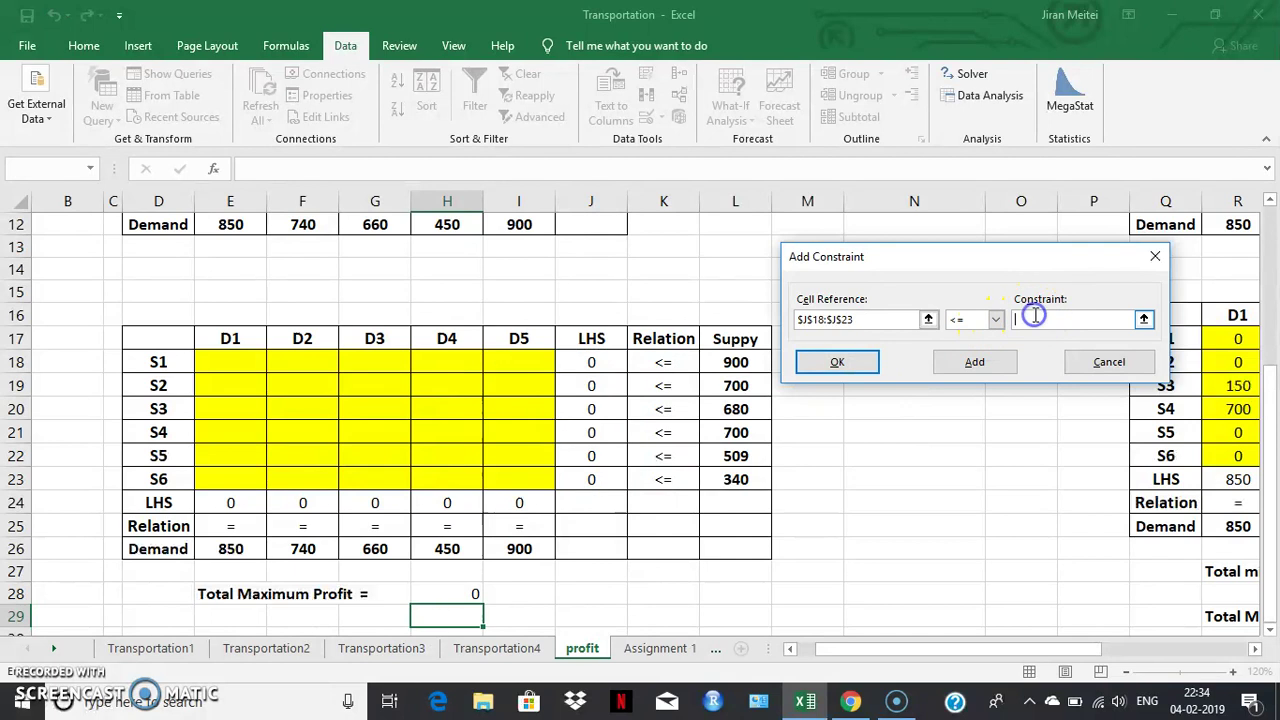
left_click(734, 366)
left_click_drag(734, 370, 736, 479)
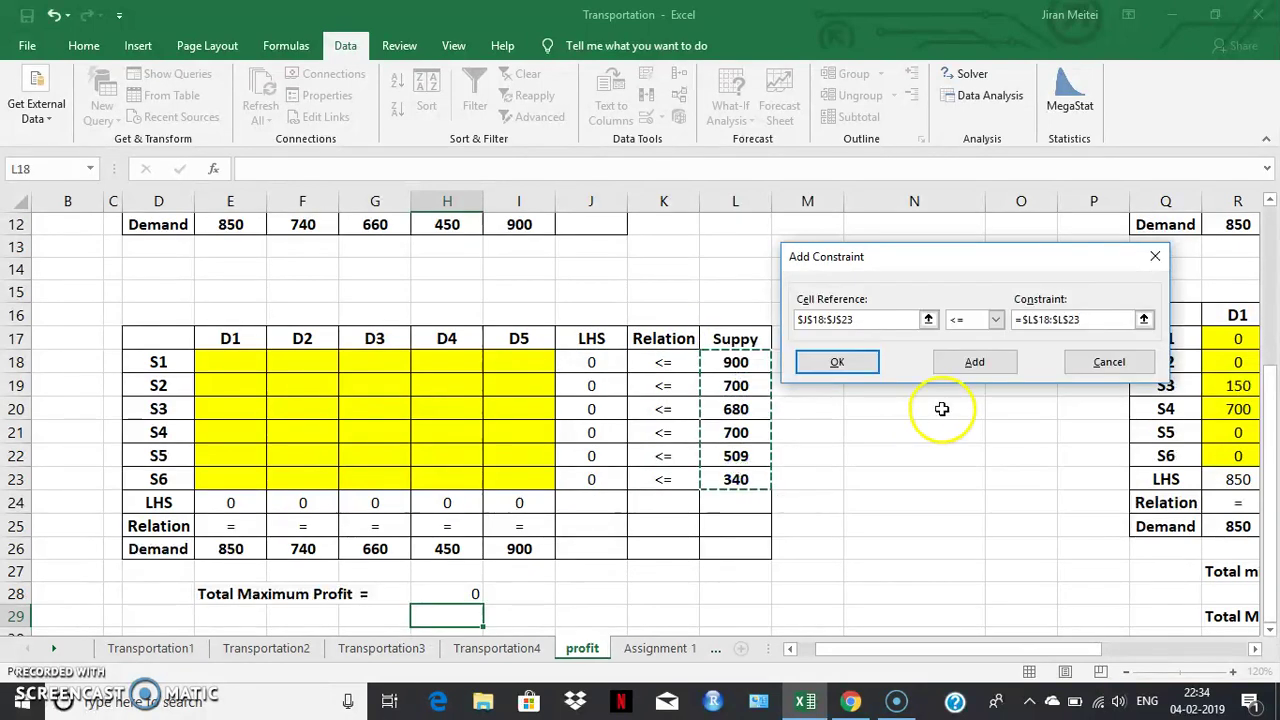
left_click(960, 360)
Add the demand constraint $E$24:$I$24 = $E$26:$I$26 and return to the Solver parameters
left_click_drag(232, 503, 490, 510)
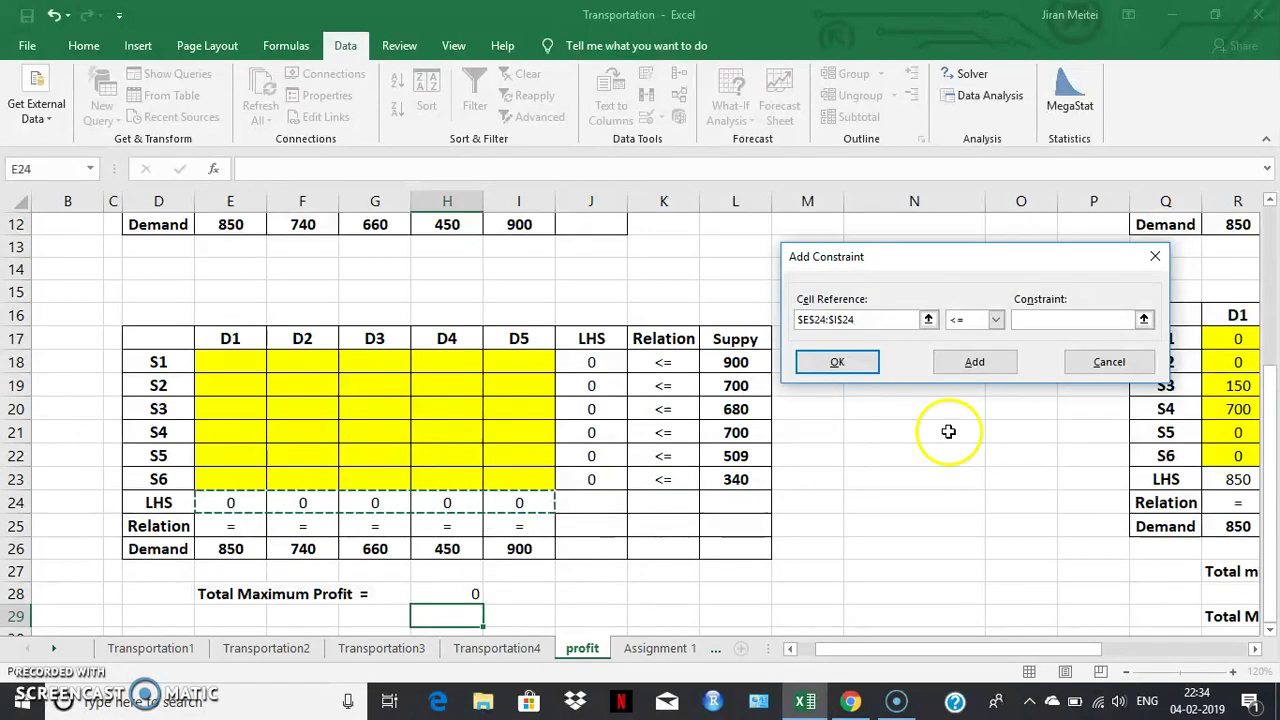
left_click(1001, 325)
left_click(972, 349)
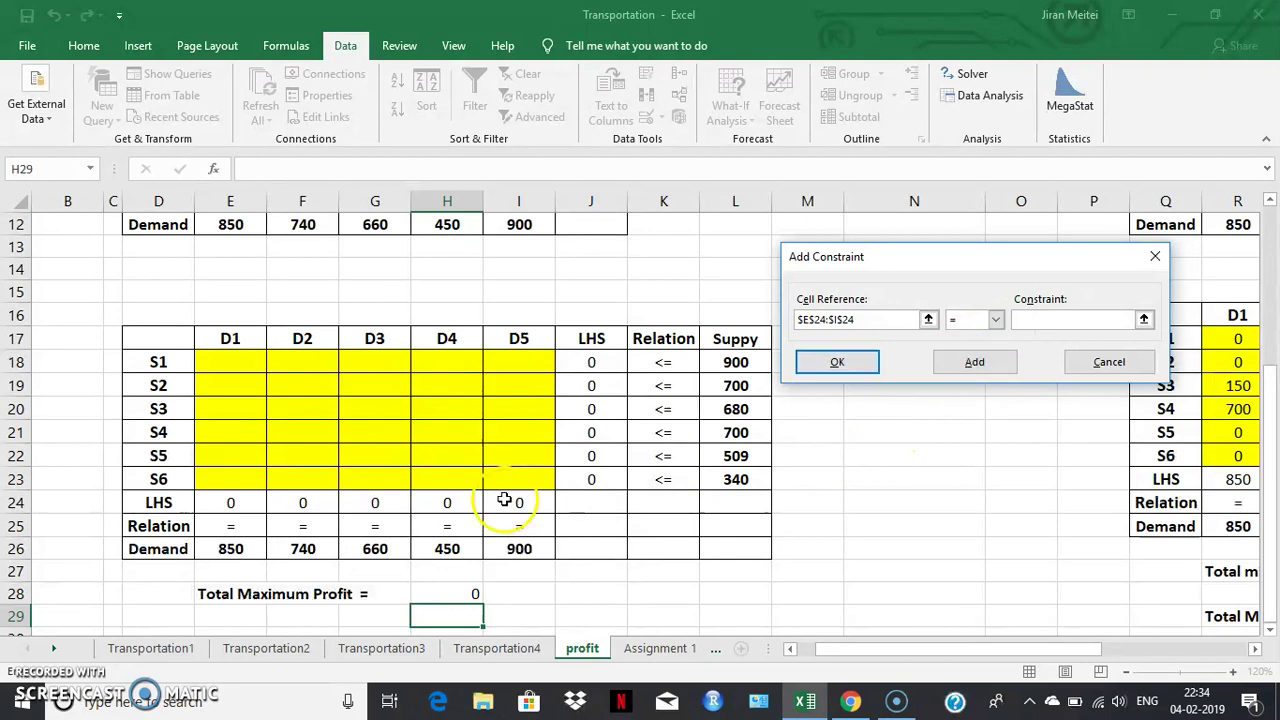
left_click_drag(232, 549, 491, 551)
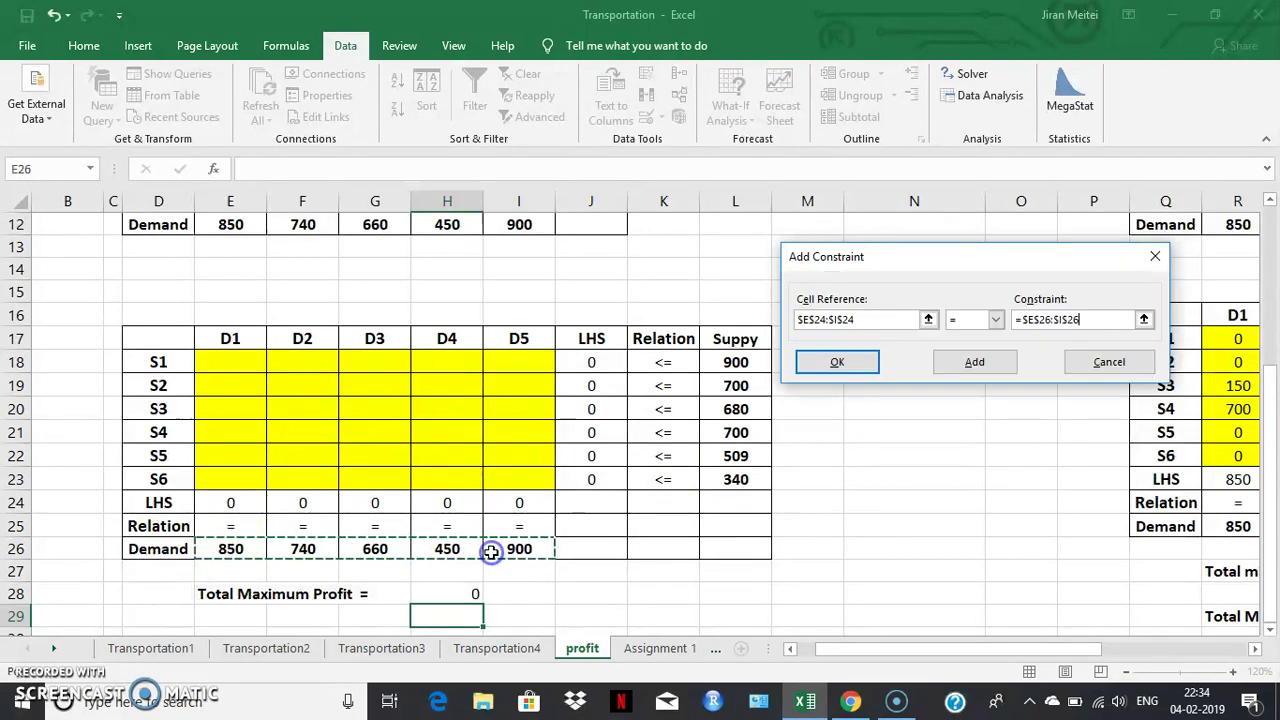
left_click(830, 366)
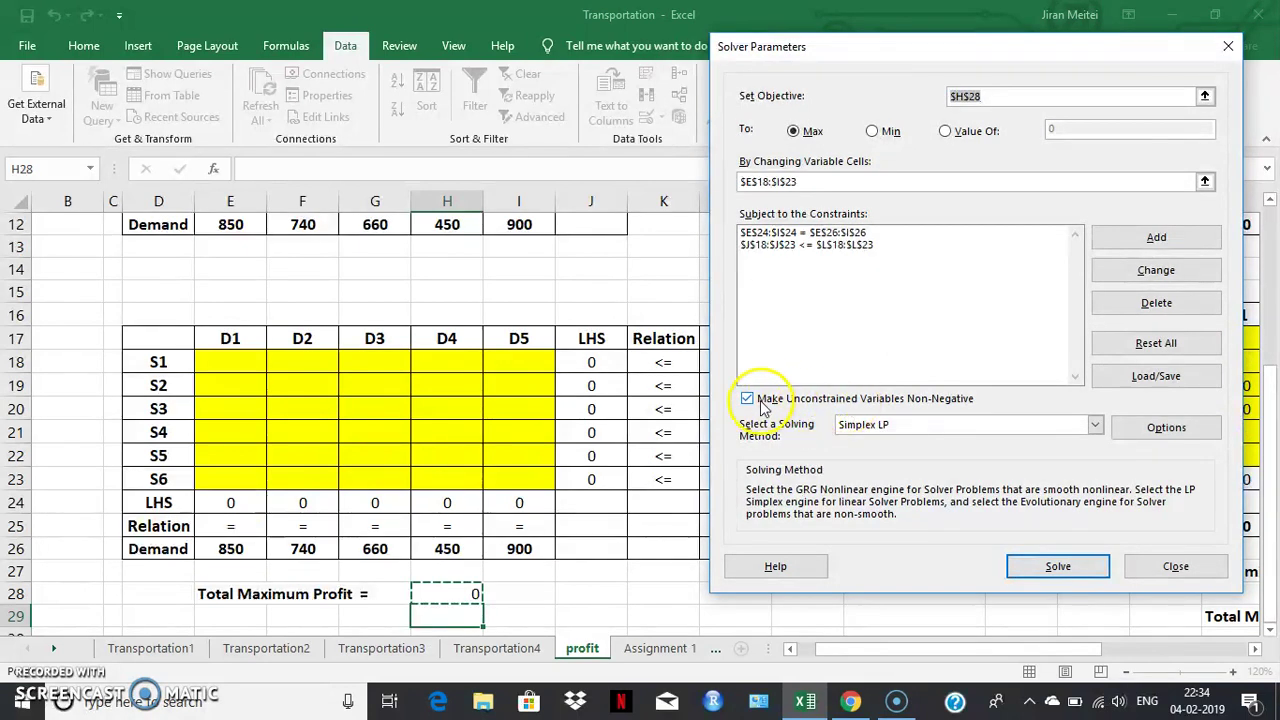
Solve the model with the Simplex LP method, keep the Solver solution and select the total maximum profit in H28
left_click(1095, 424)
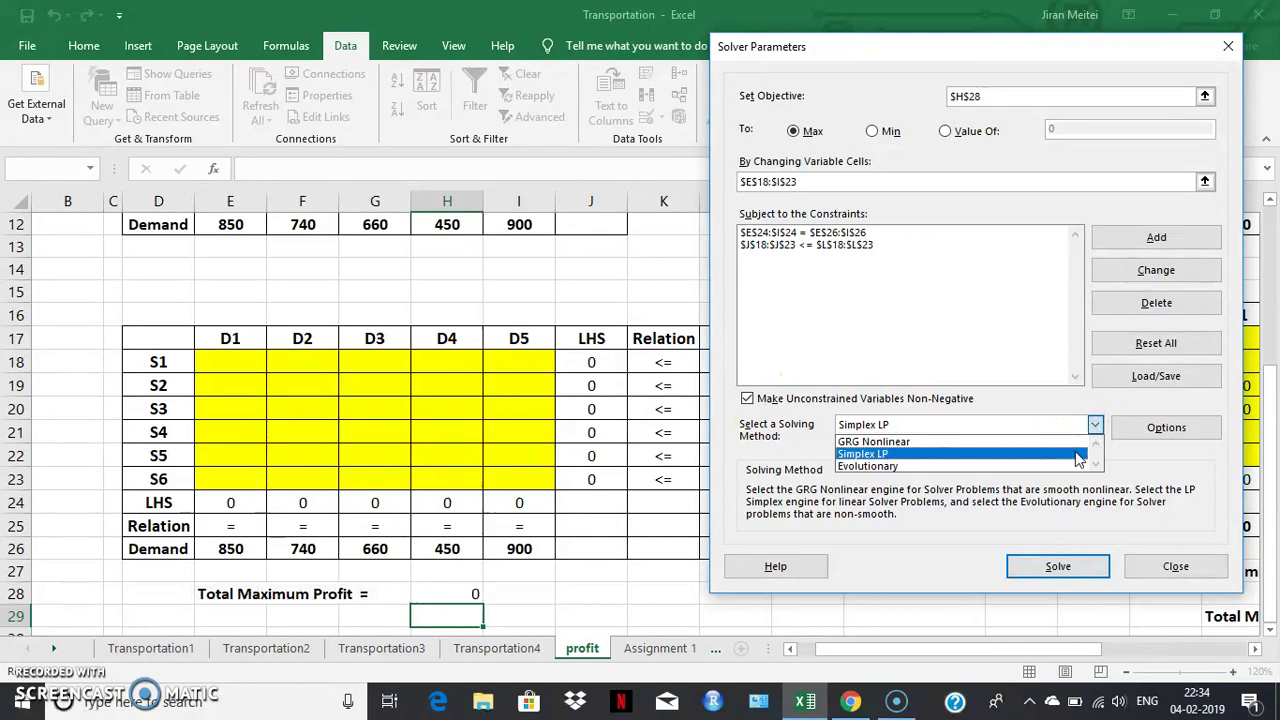
left_click(1078, 455)
left_click(1054, 566)
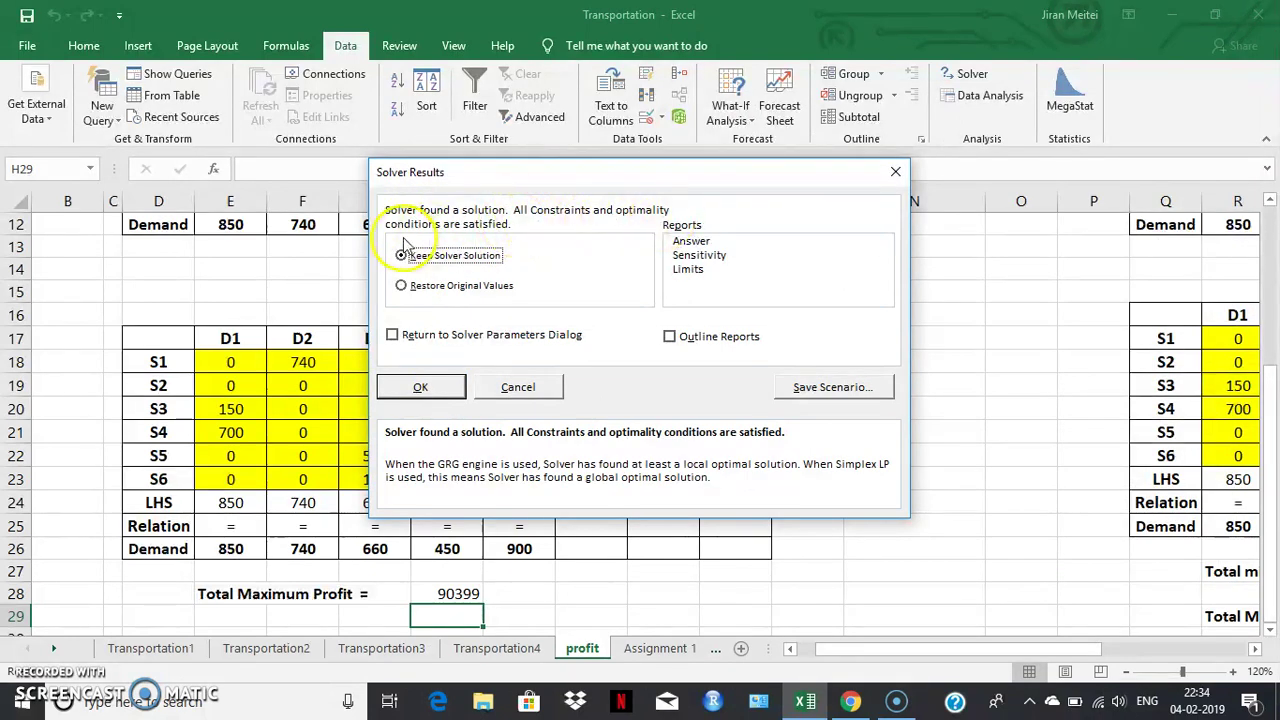
left_click(447, 392)
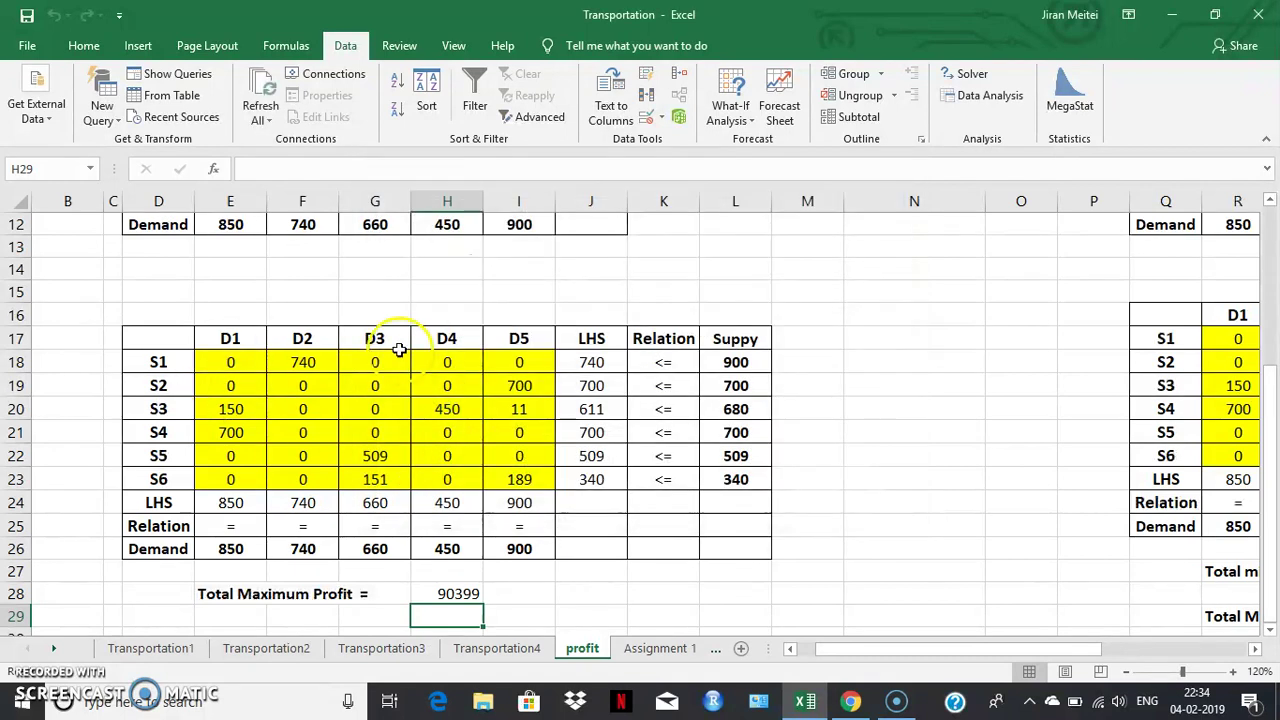
left_click(454, 594)
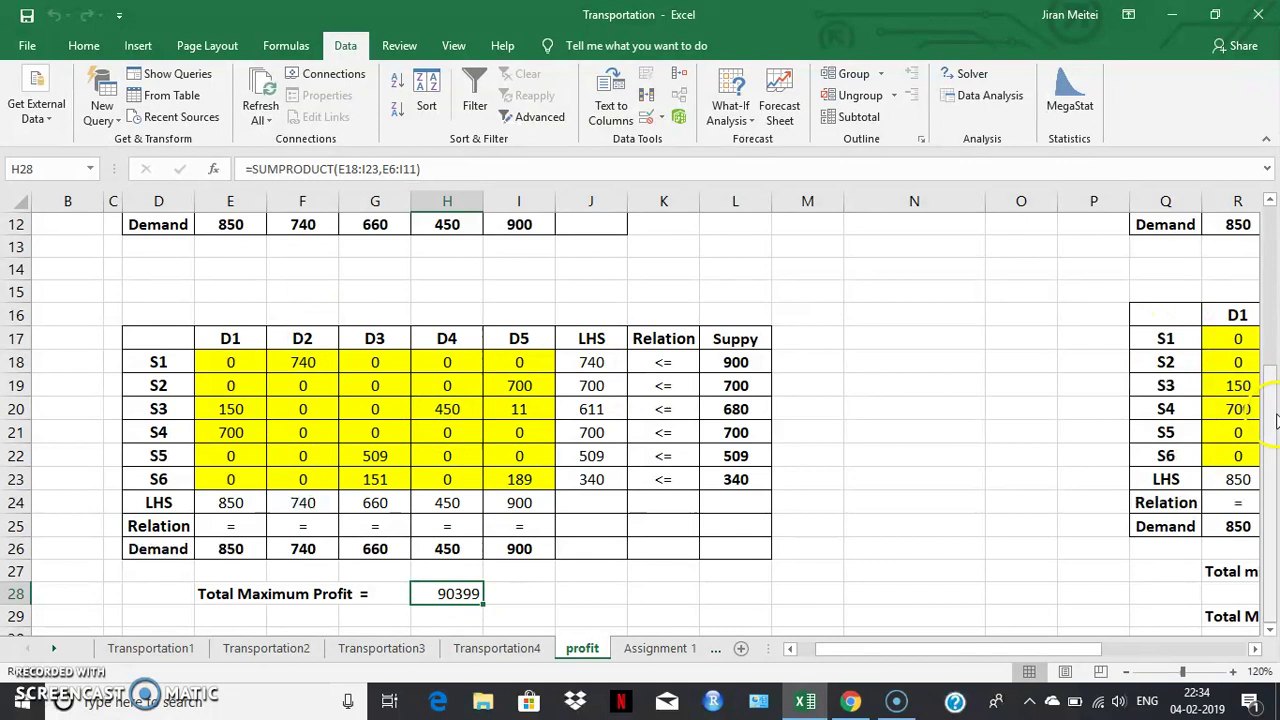
Clear the existing values from the second matrix in R6:V11, between its S1–S6 and D1–D5 headings
left_click_drag(1268, 400, 1268, 310)
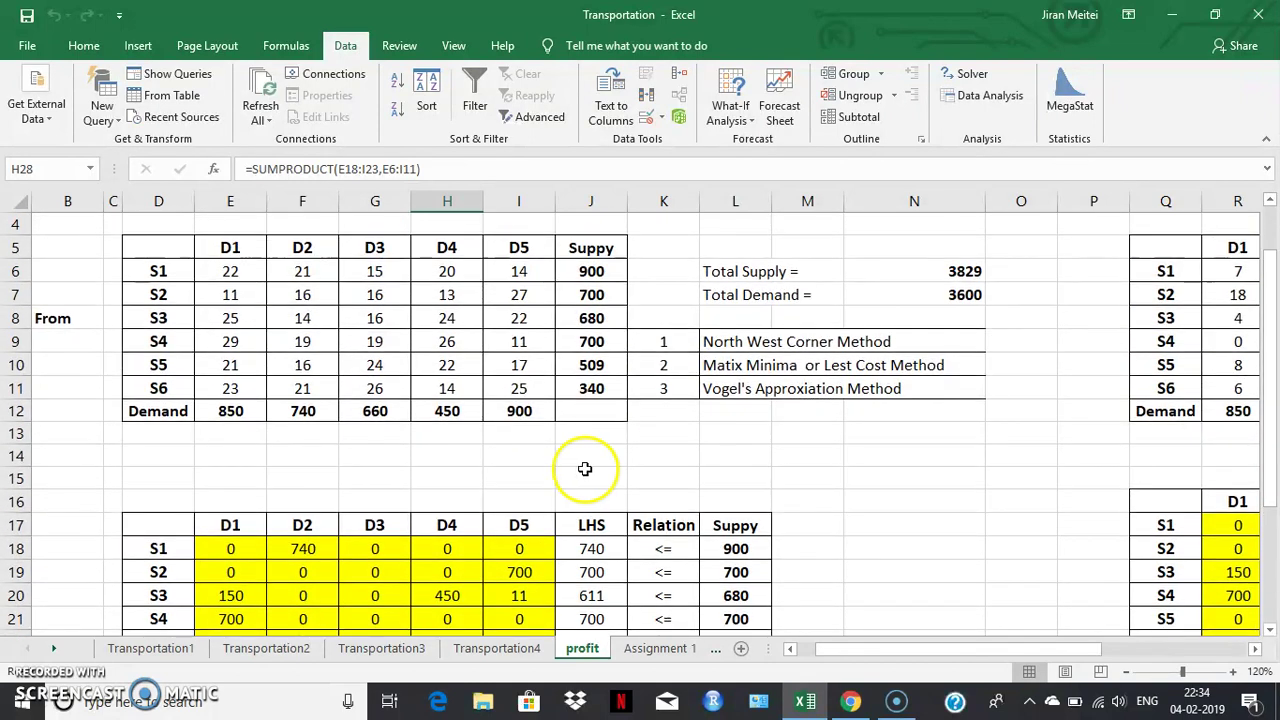
scroll(1268, 380, "up", 1)
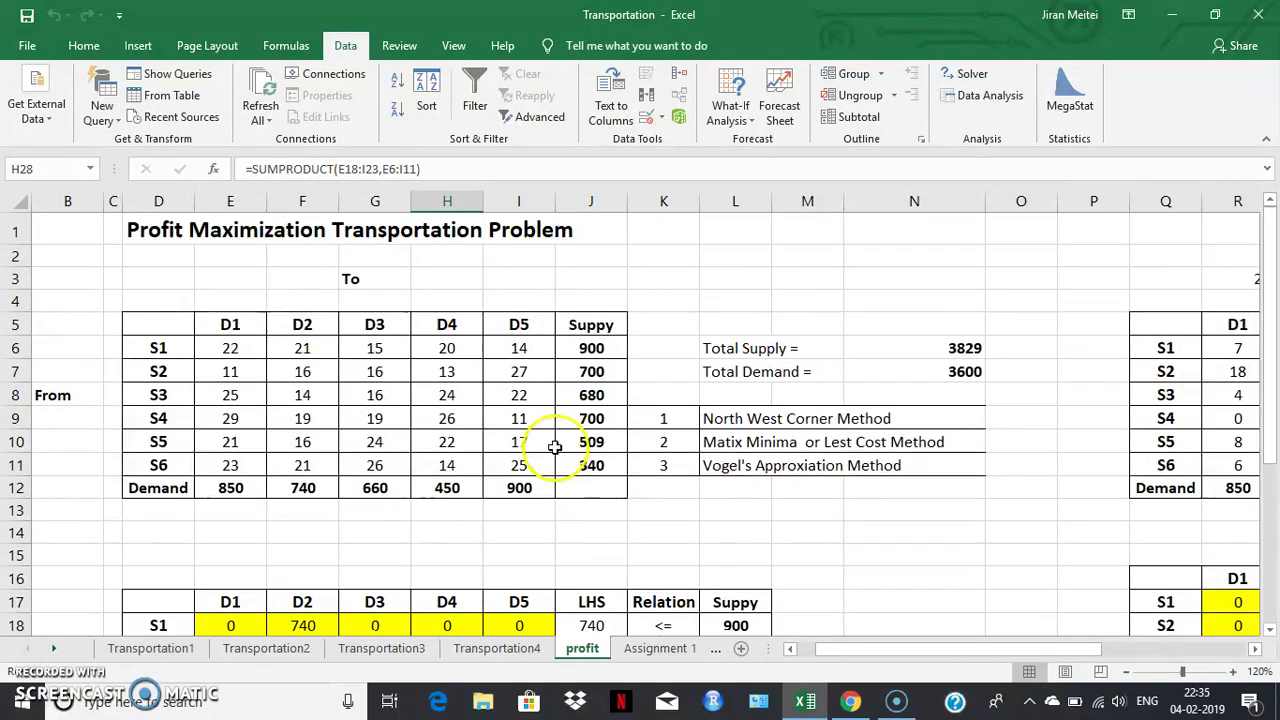
left_click_drag(1268, 240, 1274, 402)
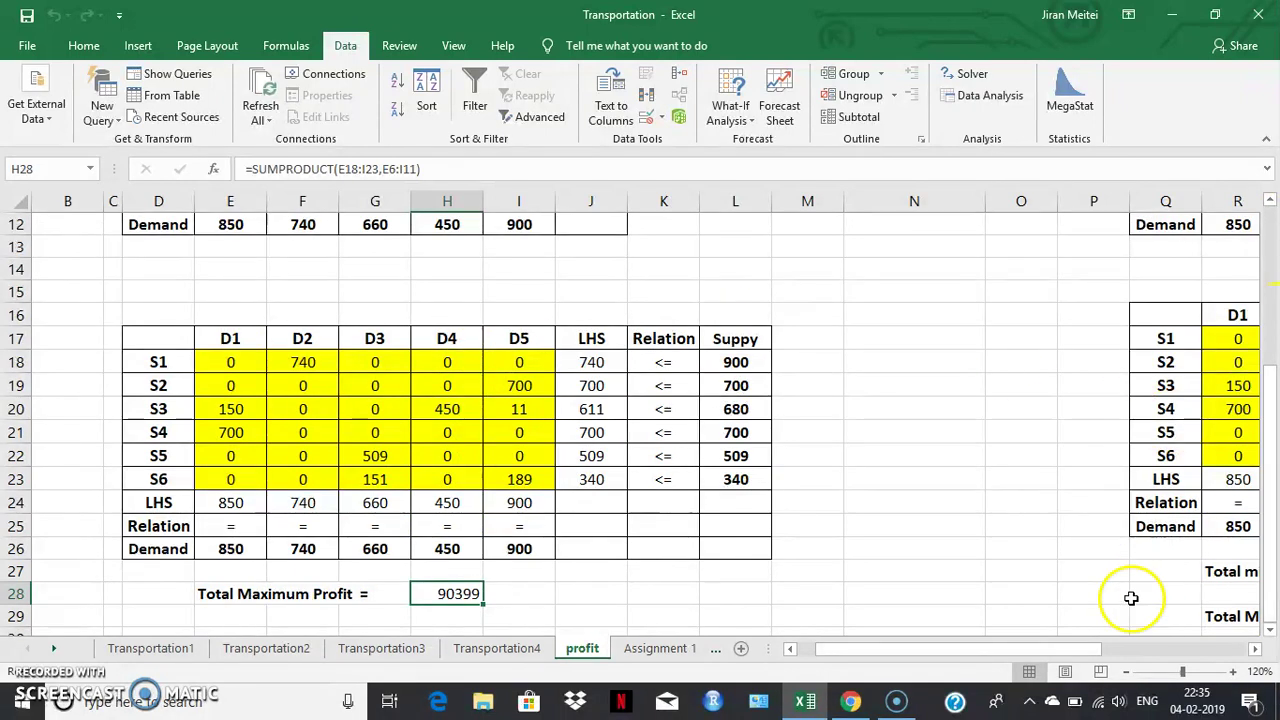
left_click_drag(1066, 650, 1157, 652)
left_click_drag(1110, 657, 1104, 657)
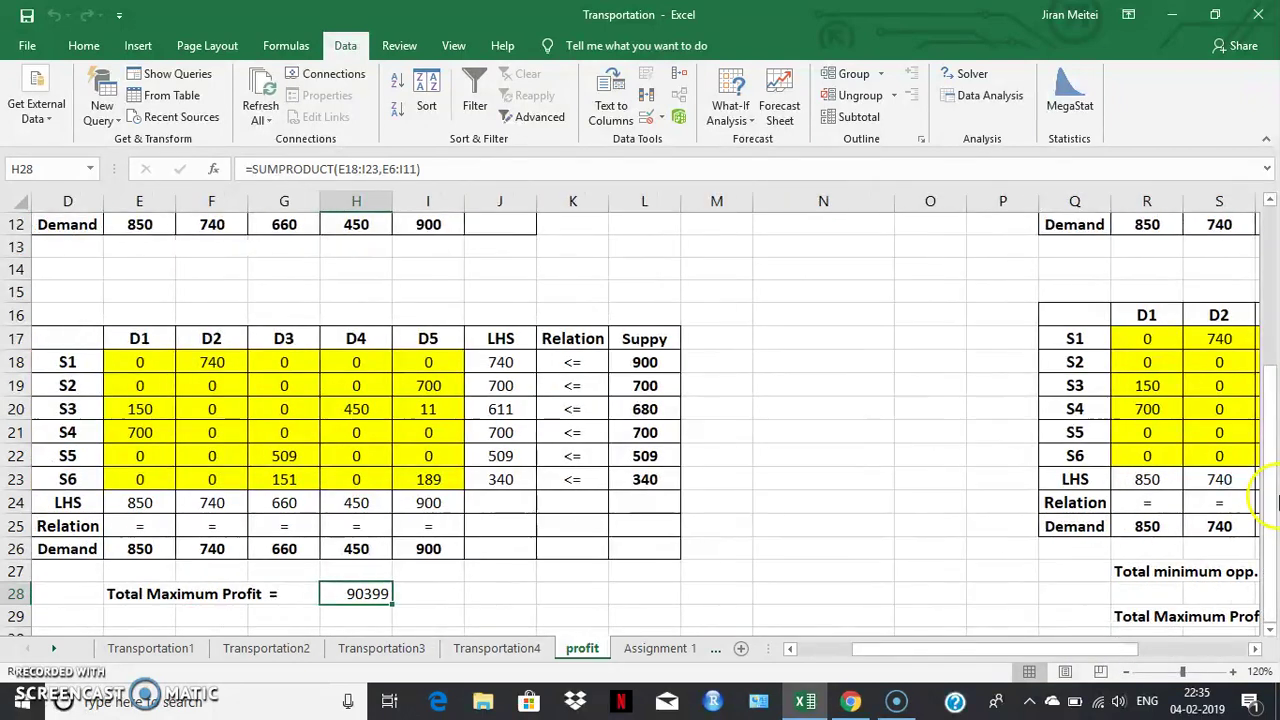
left_click_drag(1272, 500, 1262, 354)
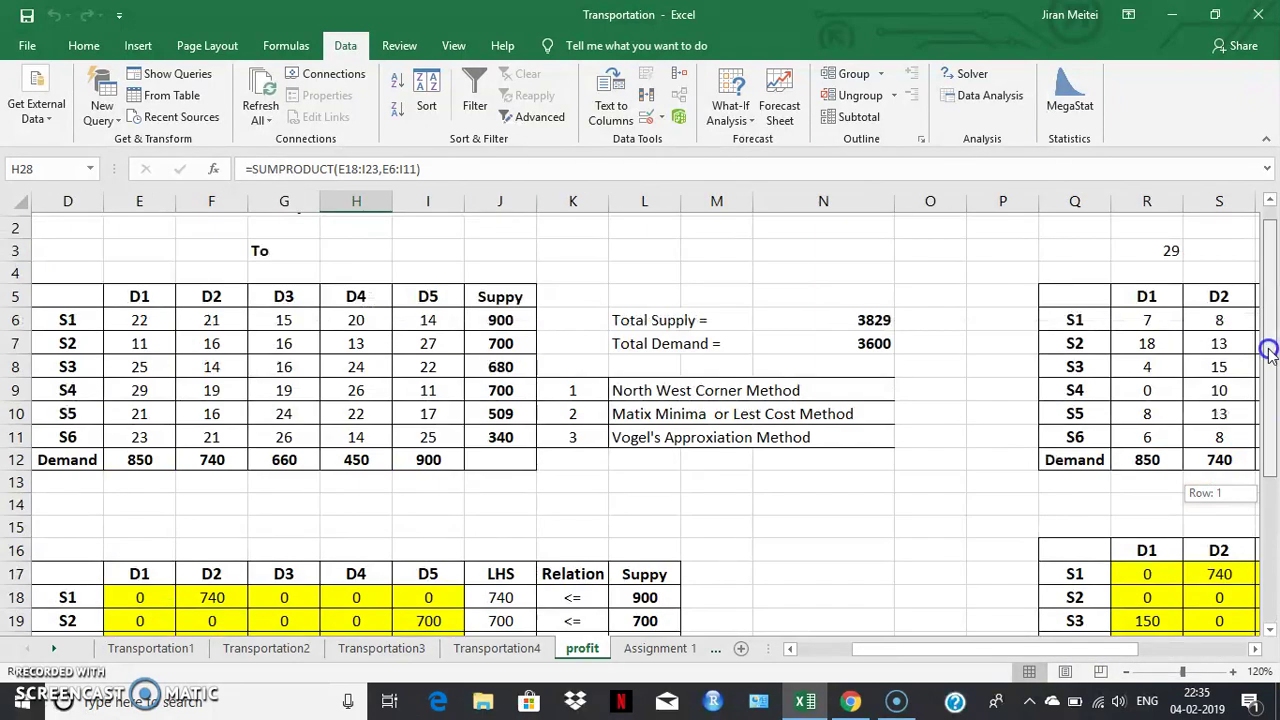
left_click_drag(1110, 648, 1167, 648)
left_click(910, 310)
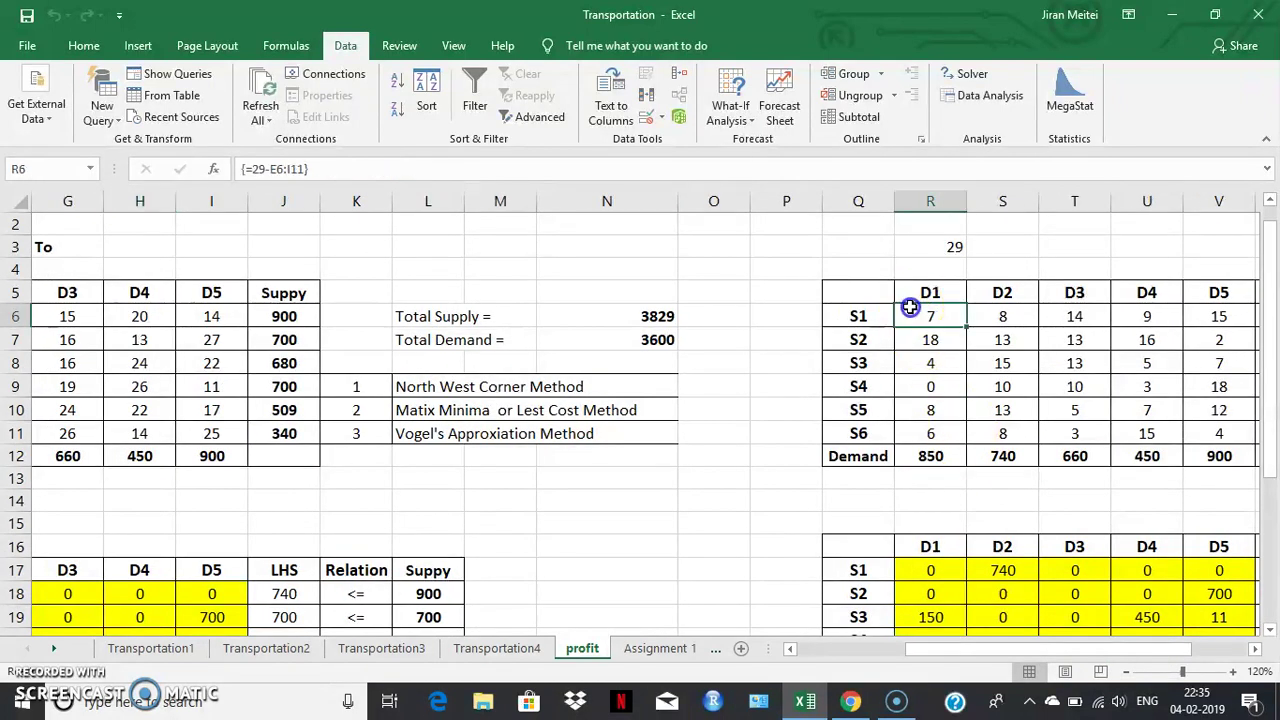
left_click_drag(911, 312, 1224, 424)
key("Delete")
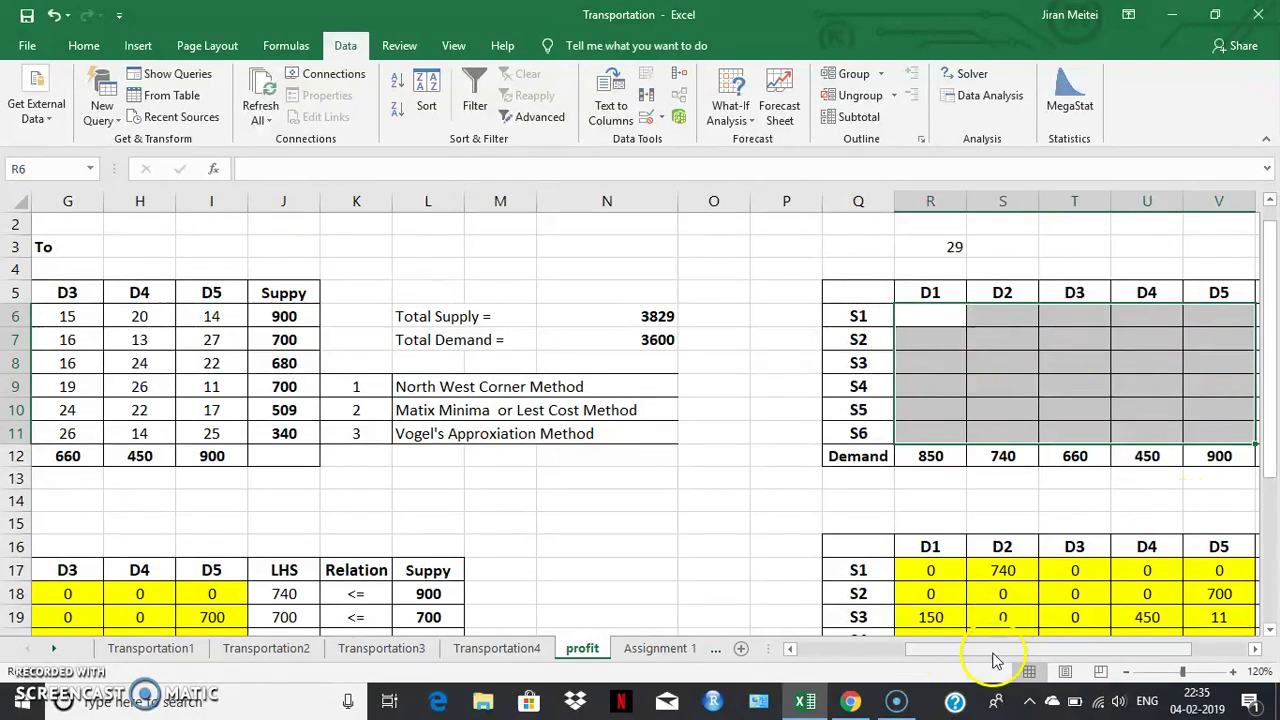
Re-enter =MAX(E6:I11) in R3 to get the highest profit in the original table
left_click_drag(989, 652, 1113, 649)
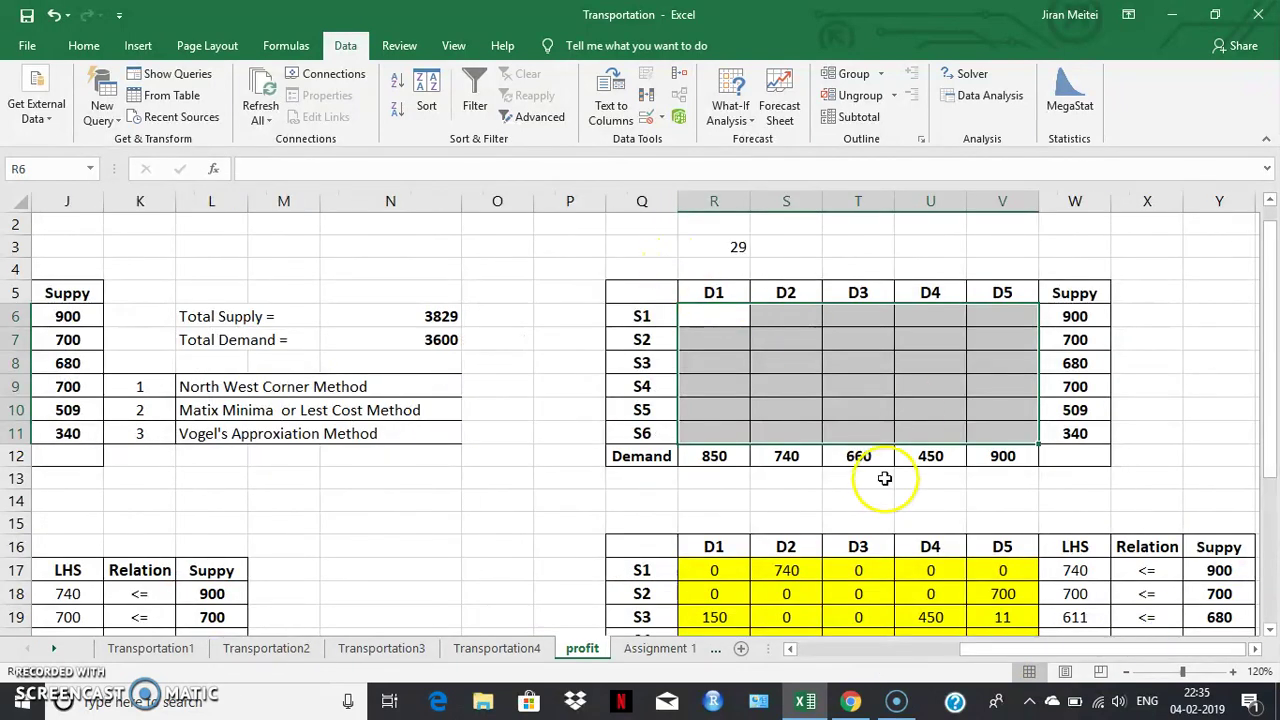
left_click(722, 245)
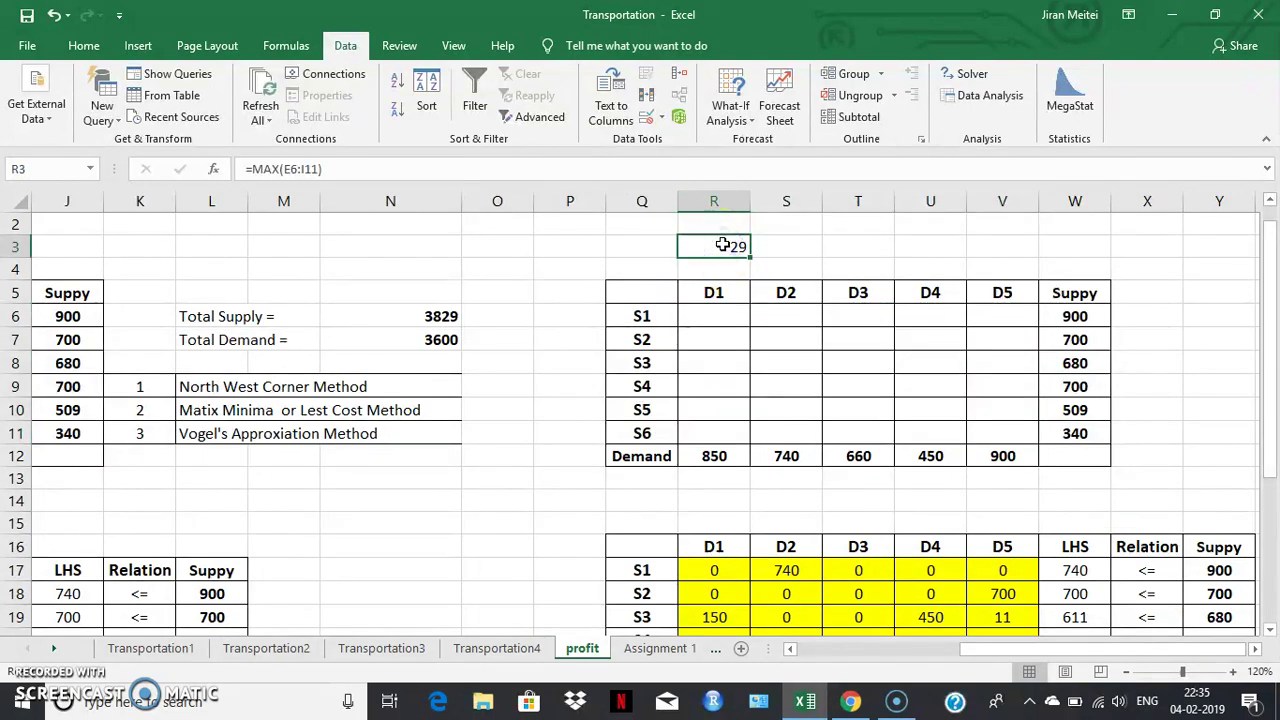
type("=max9")
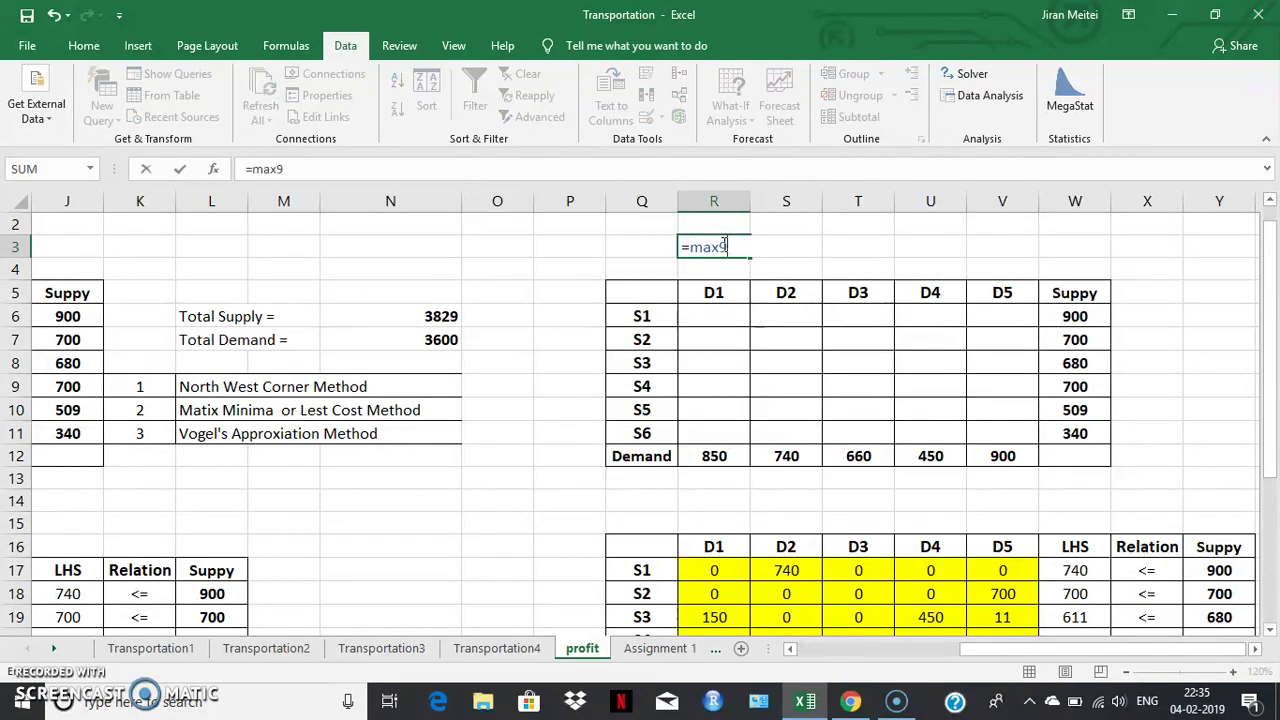
key("BackSpace")
type("(")
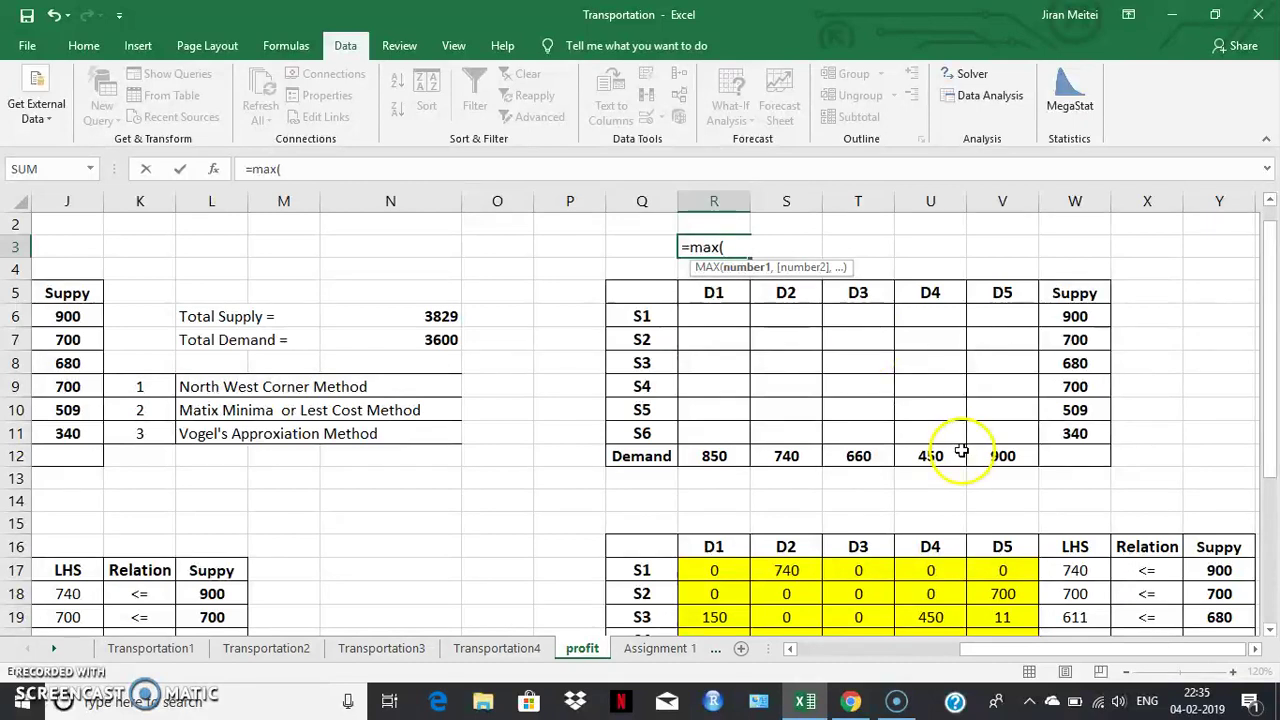
left_click_drag(1000, 648, 880, 648)
left_click_drag(302, 318, 610, 426)
key("Return")
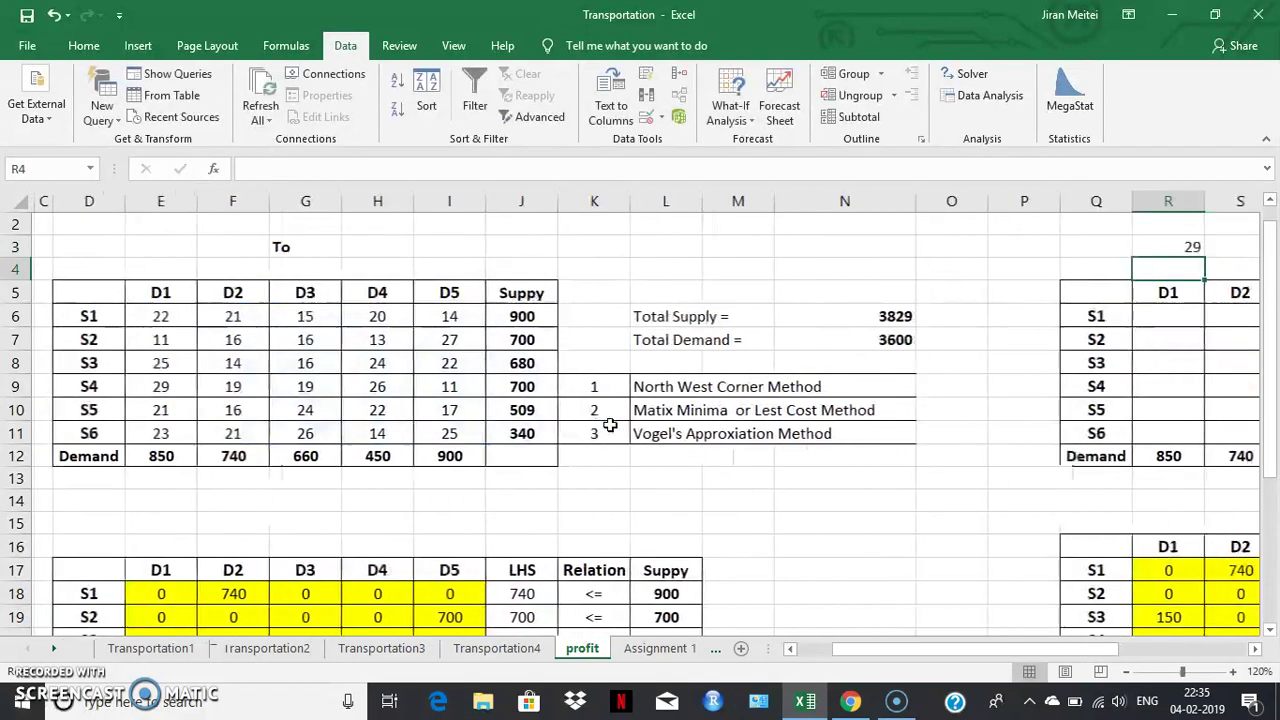
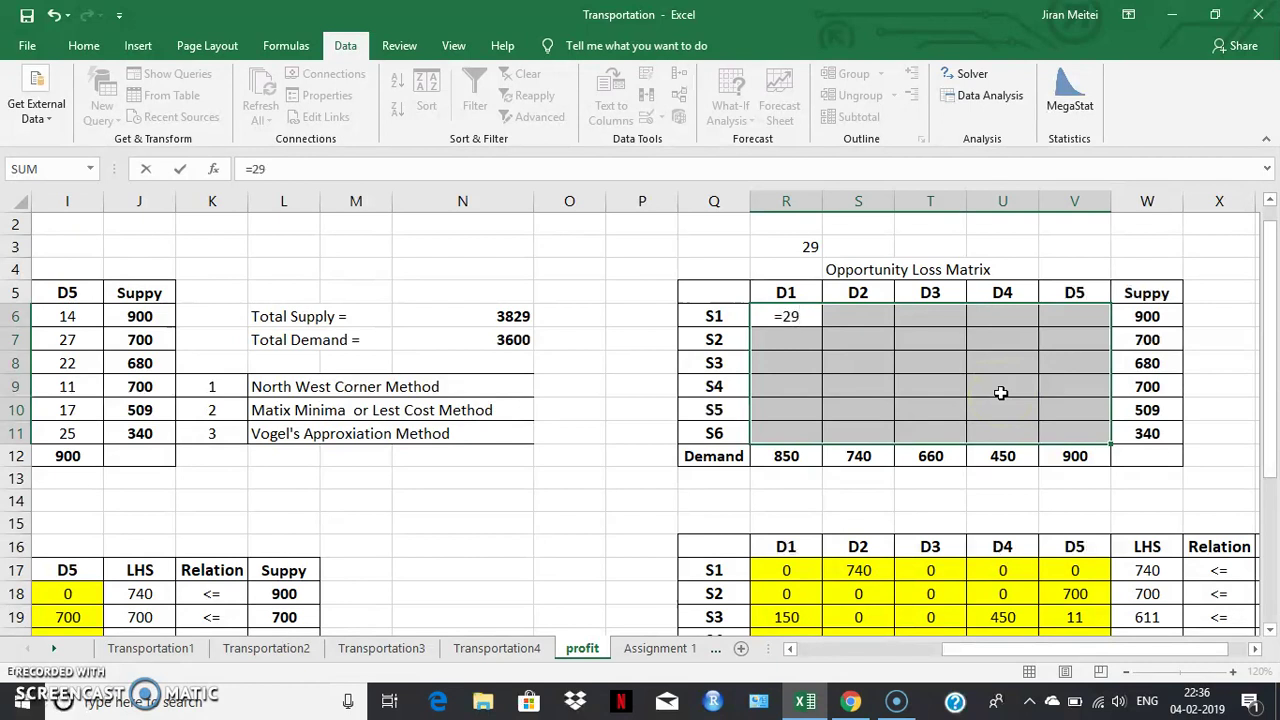
Complete the array formula =29-E6:I11 across R6:V11 and check it in R6
left_click_drag(978, 649, 825, 662)
left_click_drag(285, 318, 587, 425)
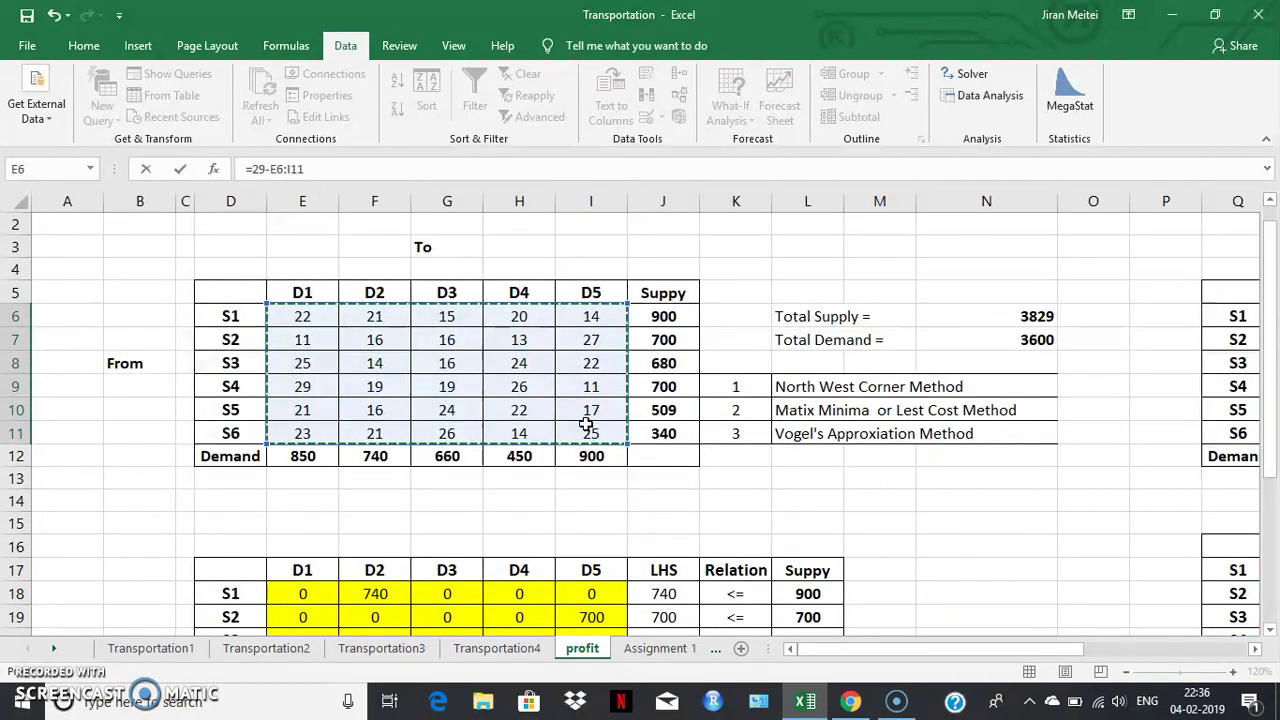
key("ctrl+shift+Return")
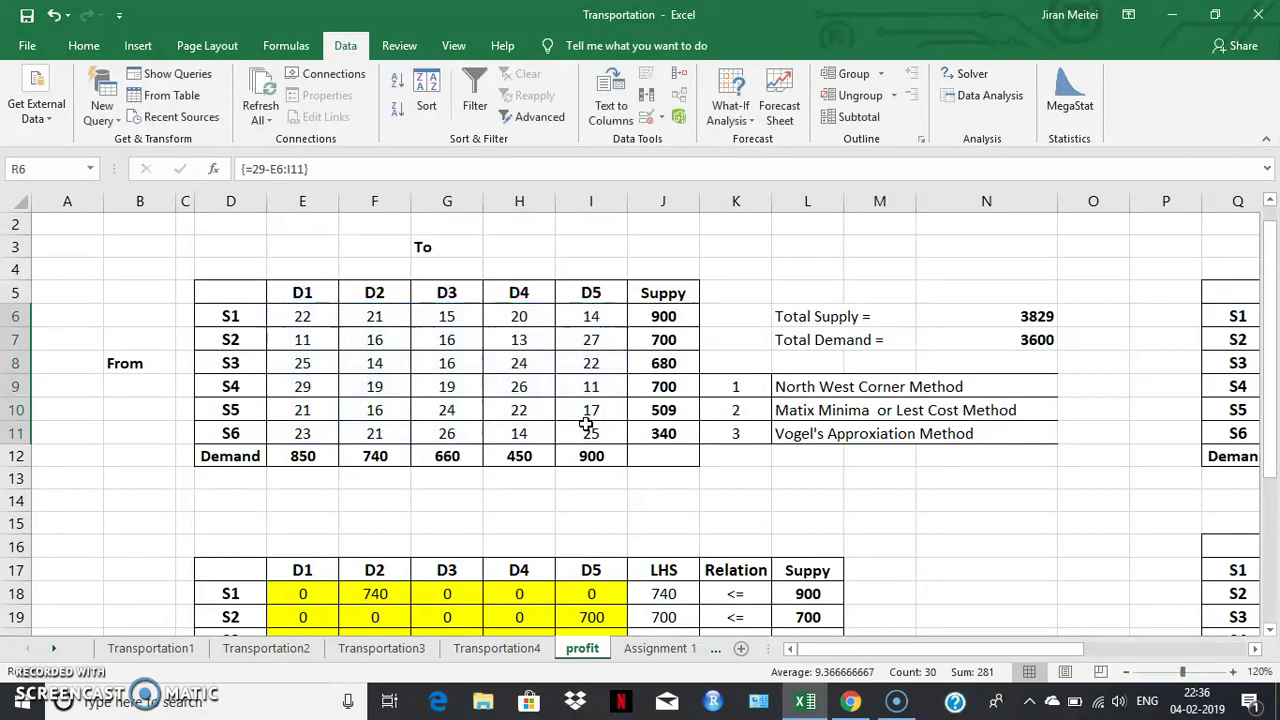
mouse_move(1092, 652)
left_mouse_down()
mouse_move(1134, 648)
mouse_move(1110, 648)
left_mouse_up()
left_click(852, 328)
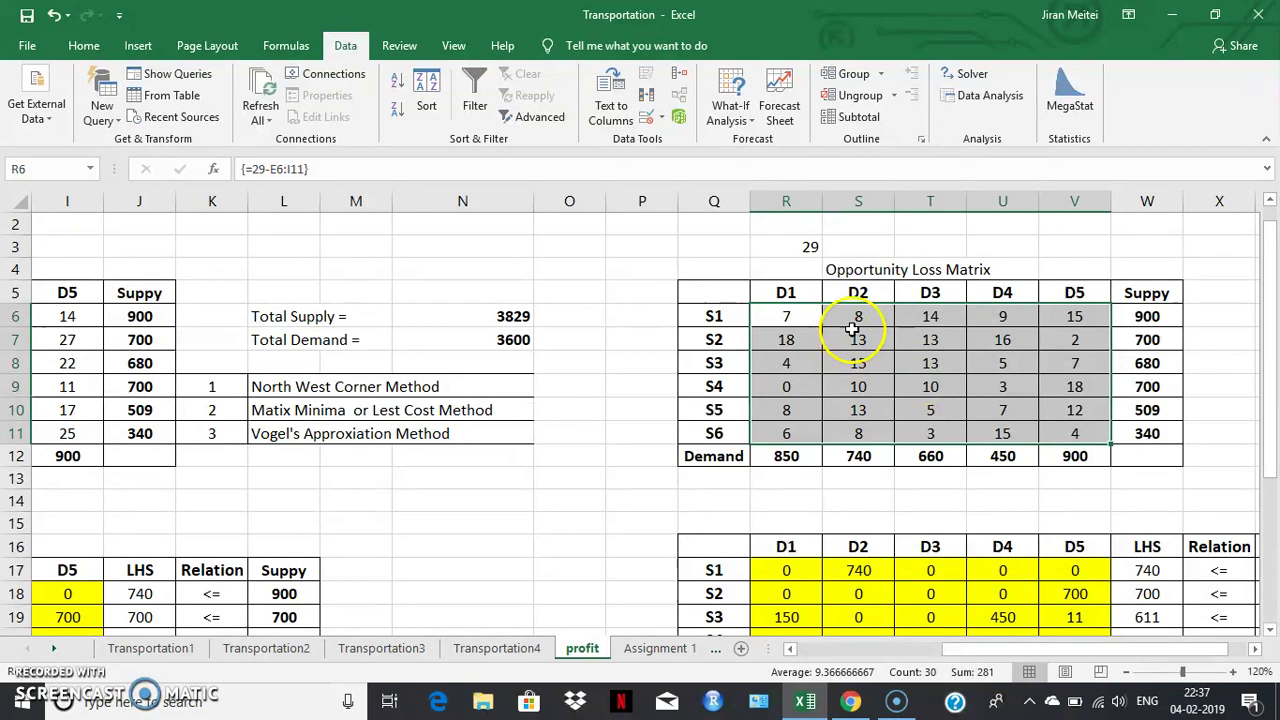
left_click(785, 320)
Compare the loss matrix with the original profit table and make the Opportunity Loss Matrix heading in S4 bold
left_click_drag(1034, 657, 829, 651)
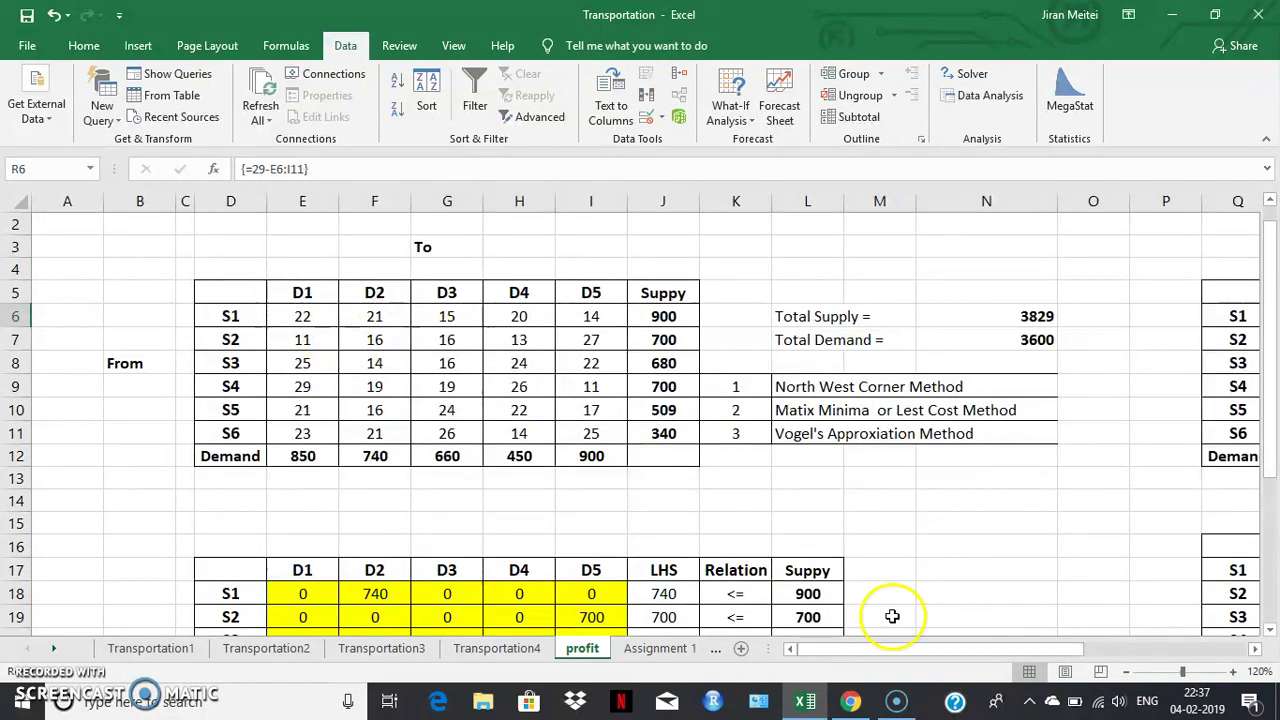
left_click_drag(985, 652, 1094, 655)
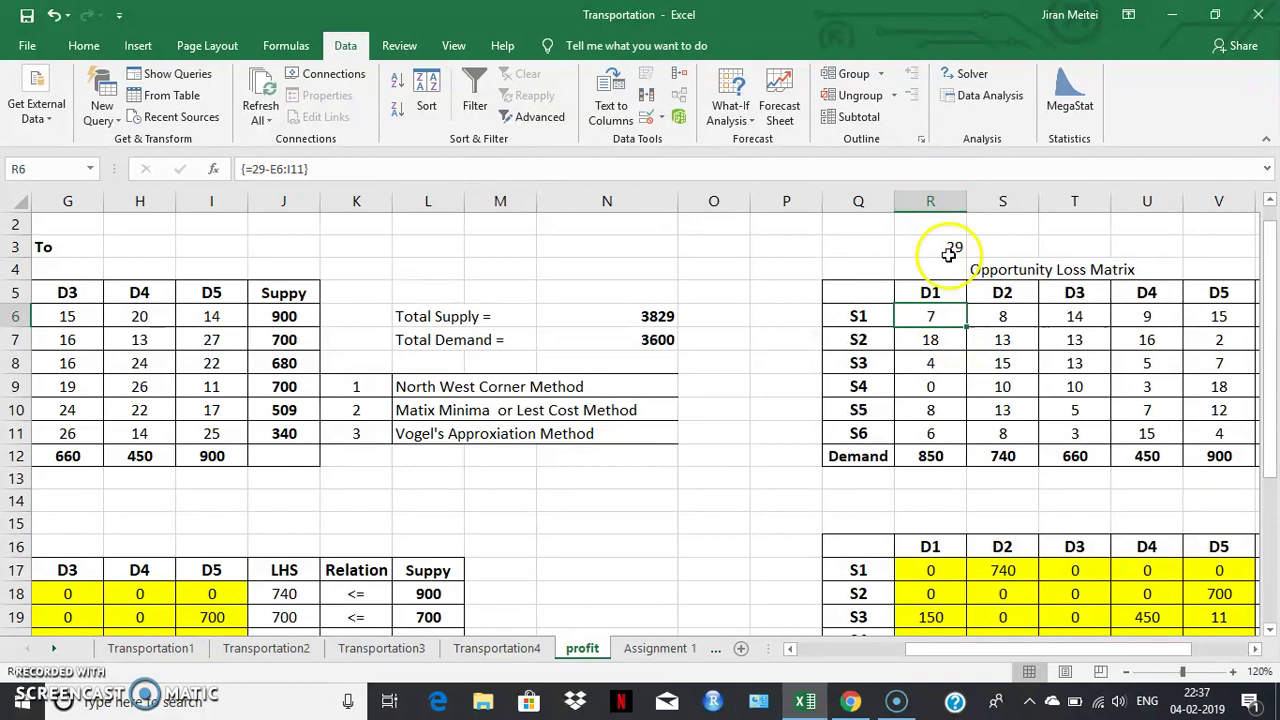
left_click_drag(938, 657, 966, 657)
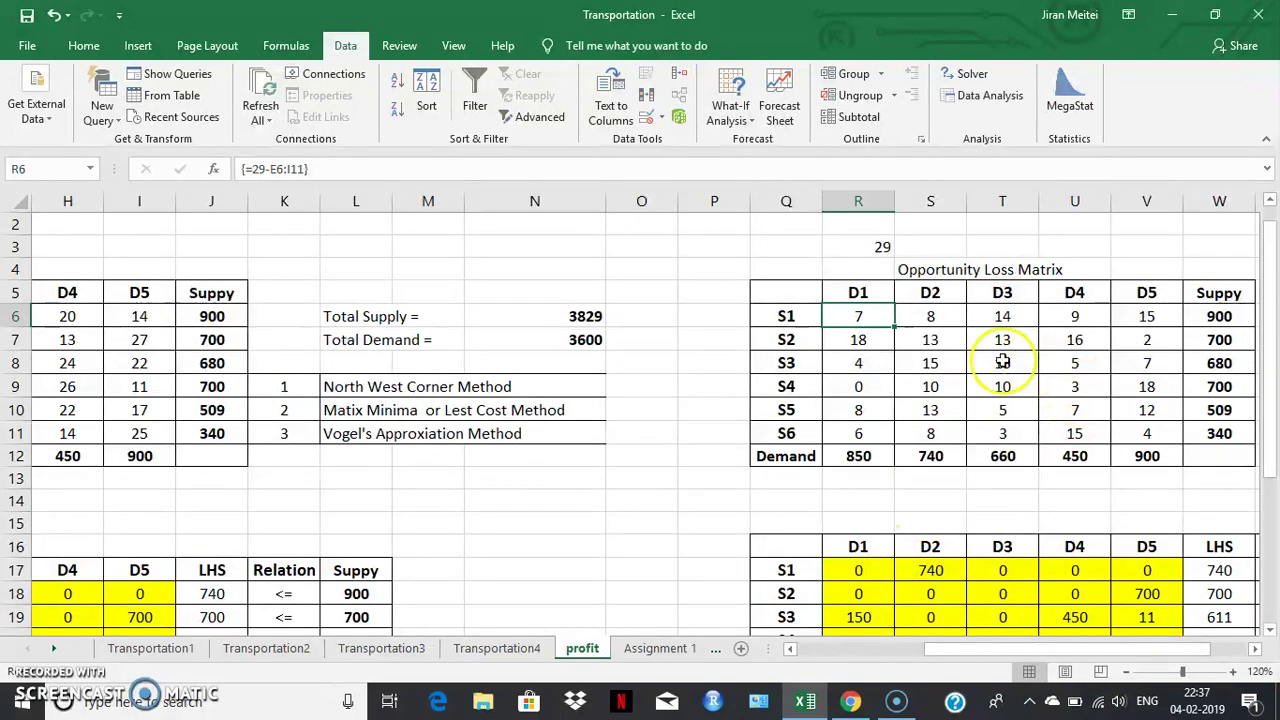
left_click_drag(907, 270, 1050, 273)
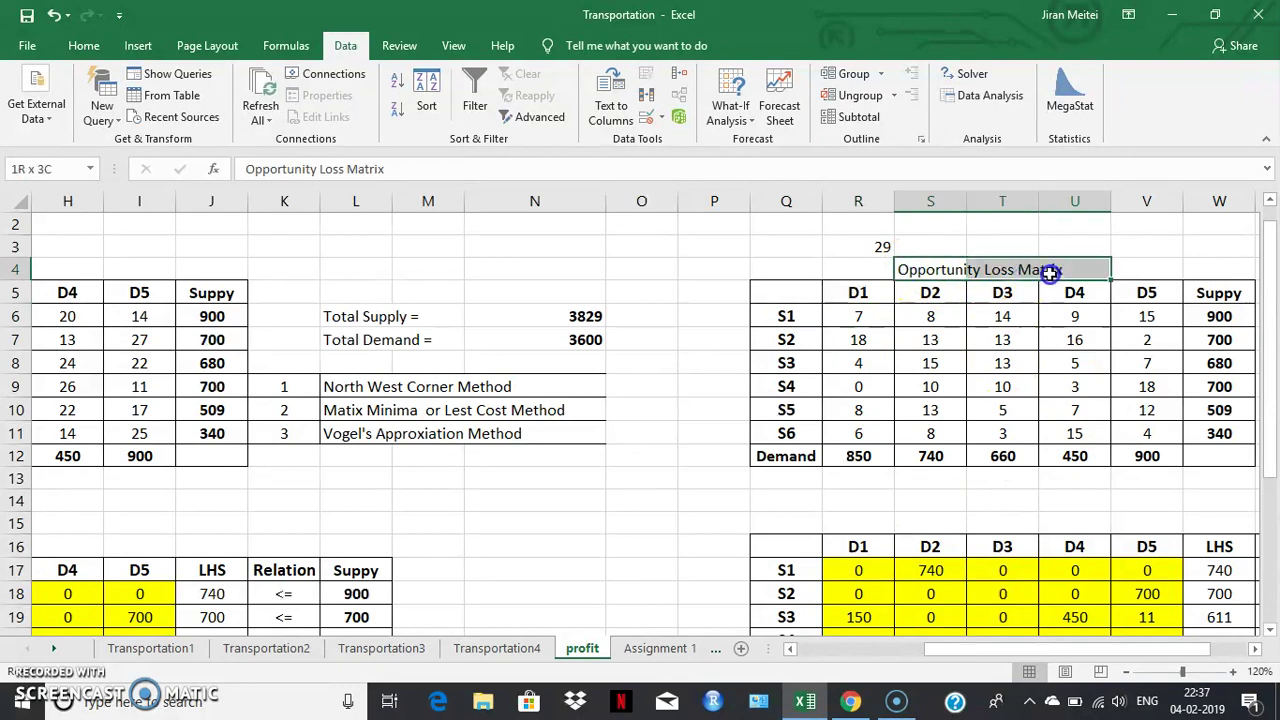
left_click(83, 46)
left_click(173, 111)
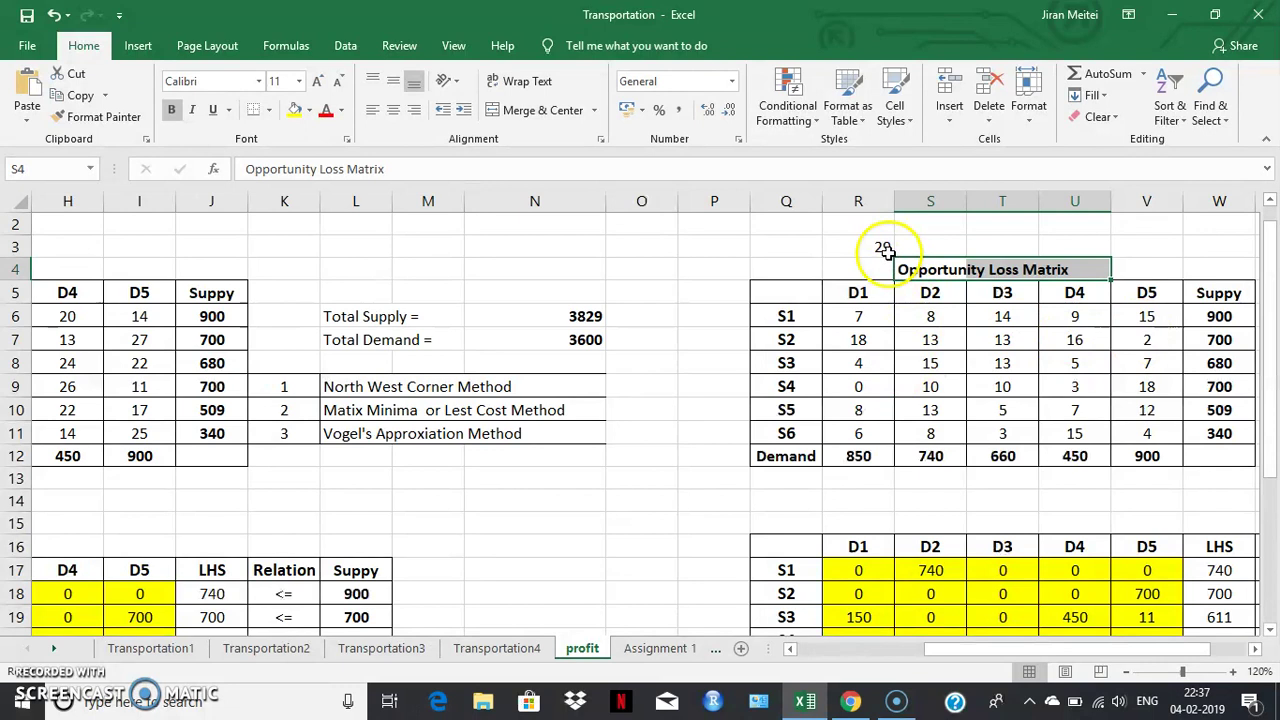
left_click_drag(1052, 650, 1092, 650)
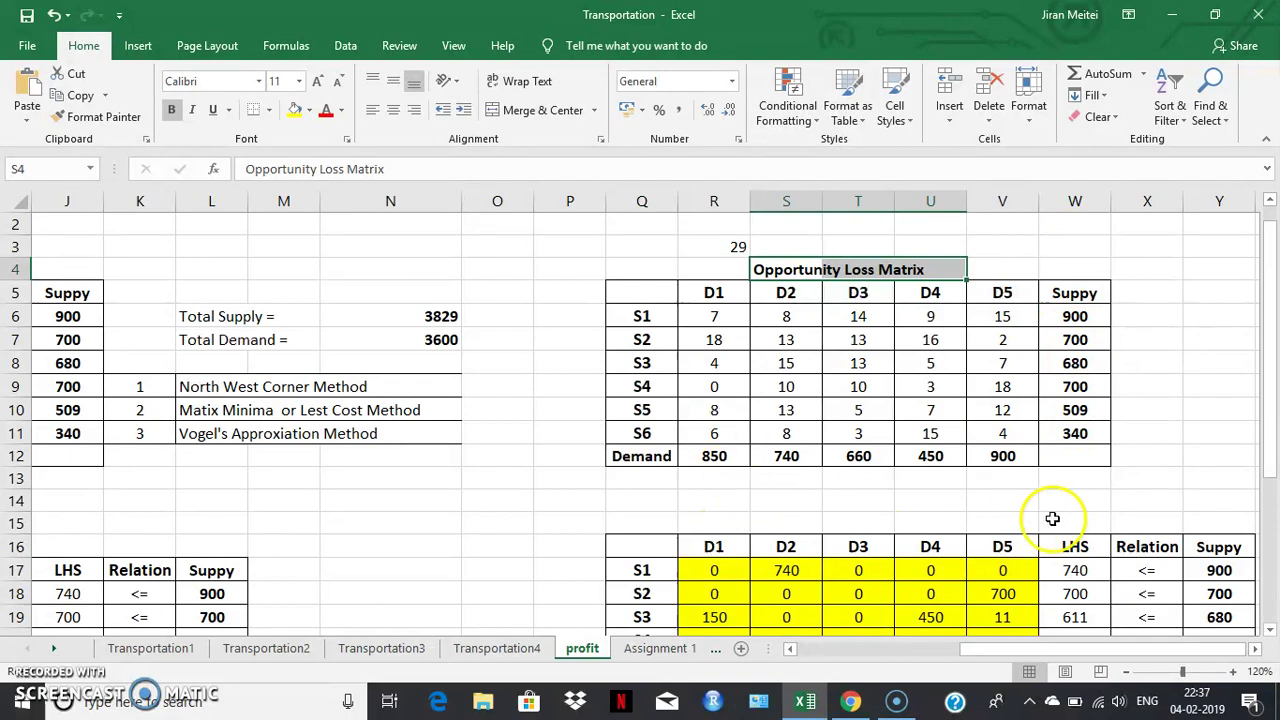
mouse_move(1075, 648)
left_mouse_down()
mouse_move(997, 650)
mouse_move(1072, 648)
left_mouse_up()
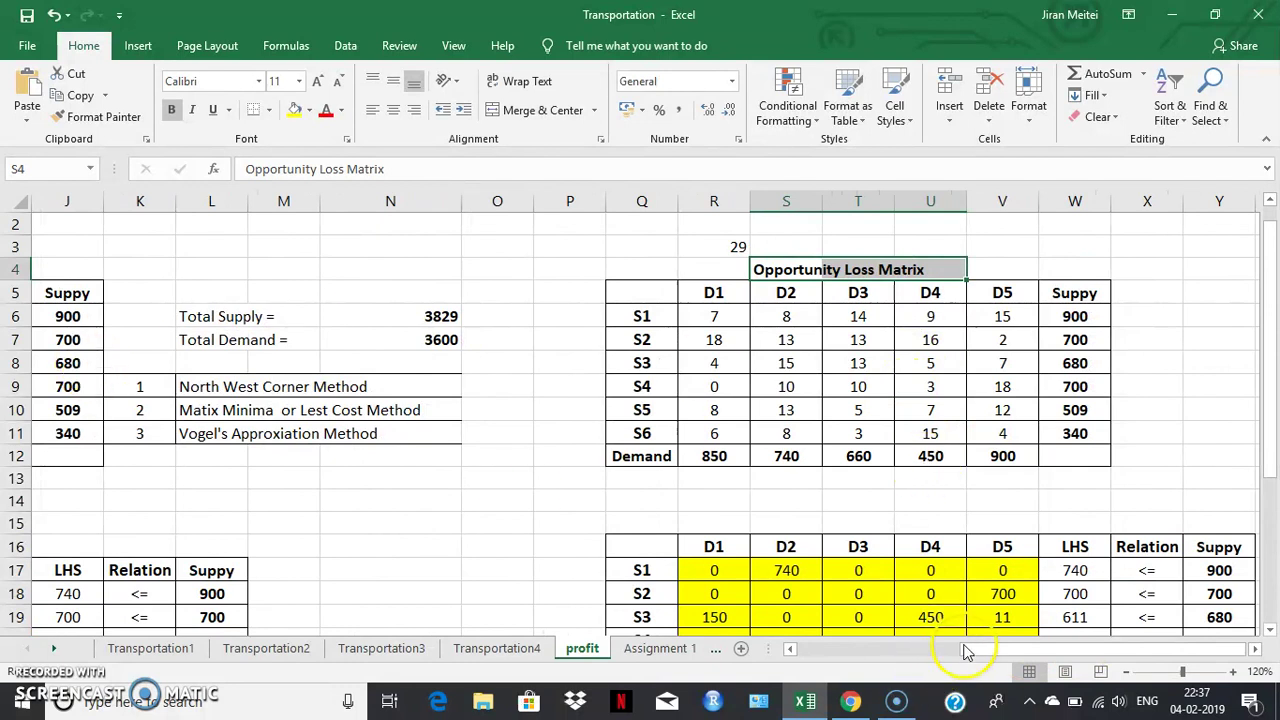
Clear the allocations in R17:V22 and check the SUM formula behind the S1 row's LHS in W17
left_click_drag(1268, 408, 1268, 420)
left_click_drag(709, 467, 981, 566)
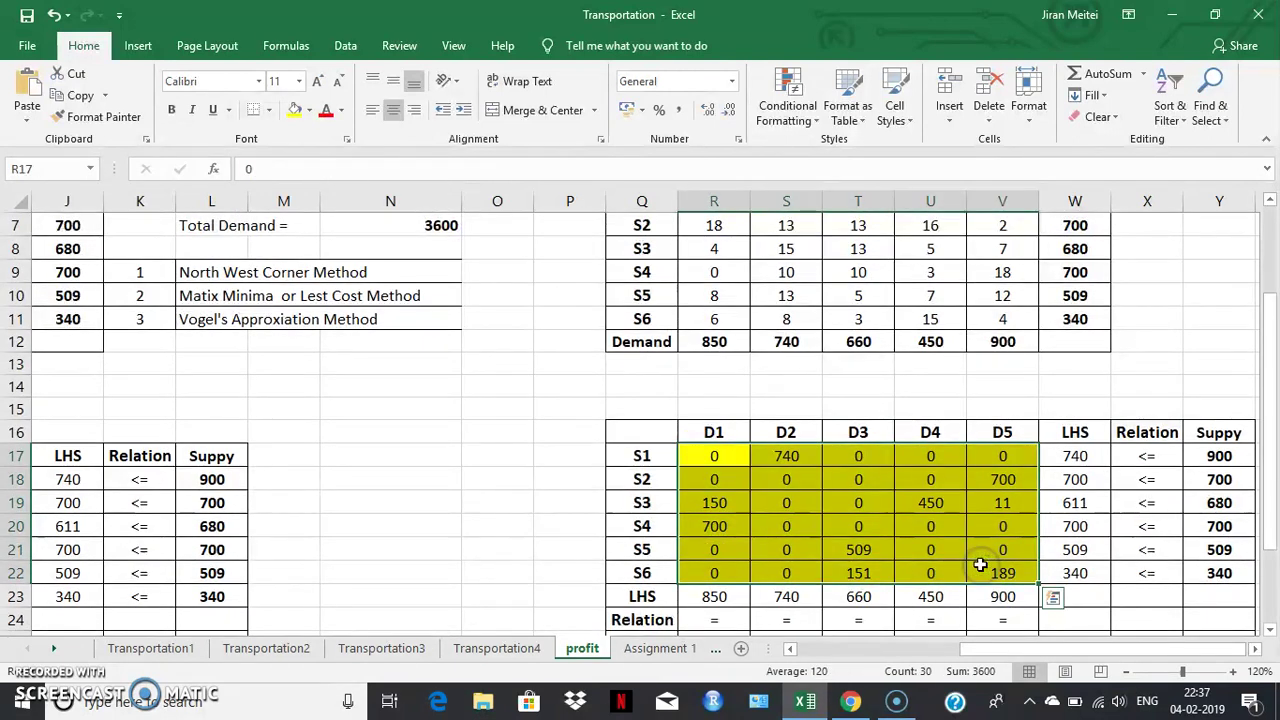
key("Delete")
left_click_drag(1071, 457, 1067, 570)
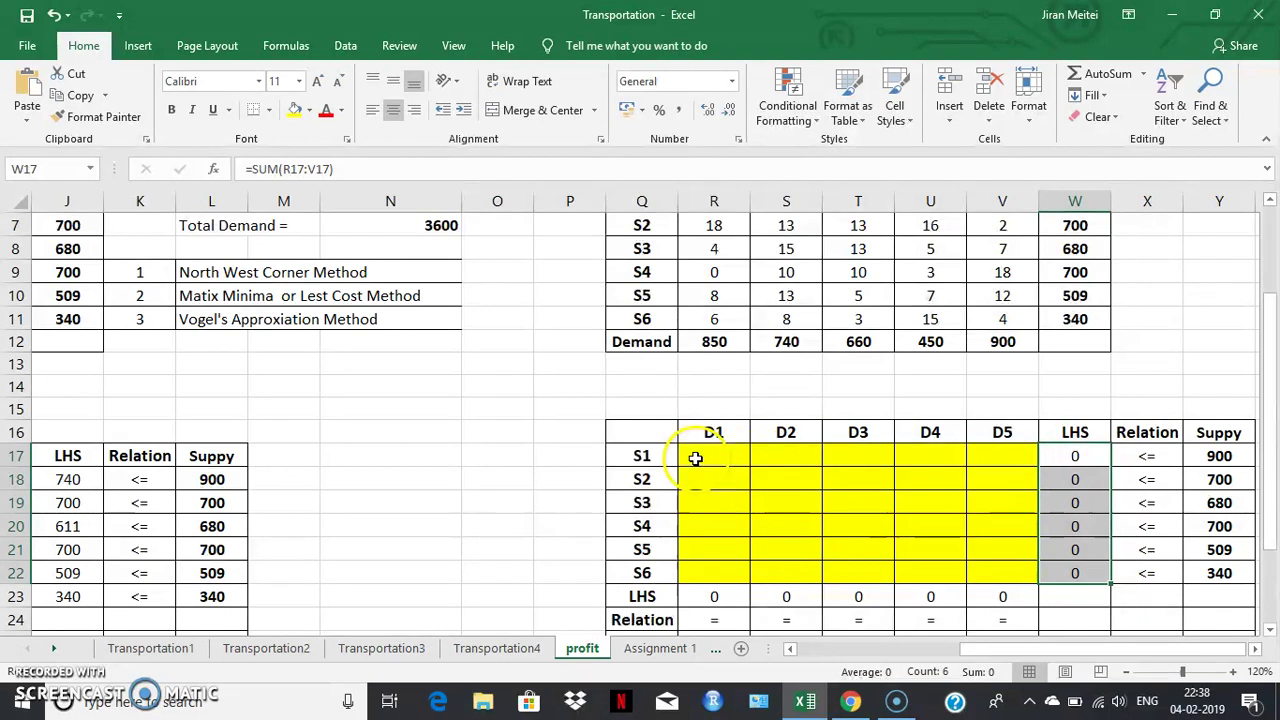
double_click(1075, 458)
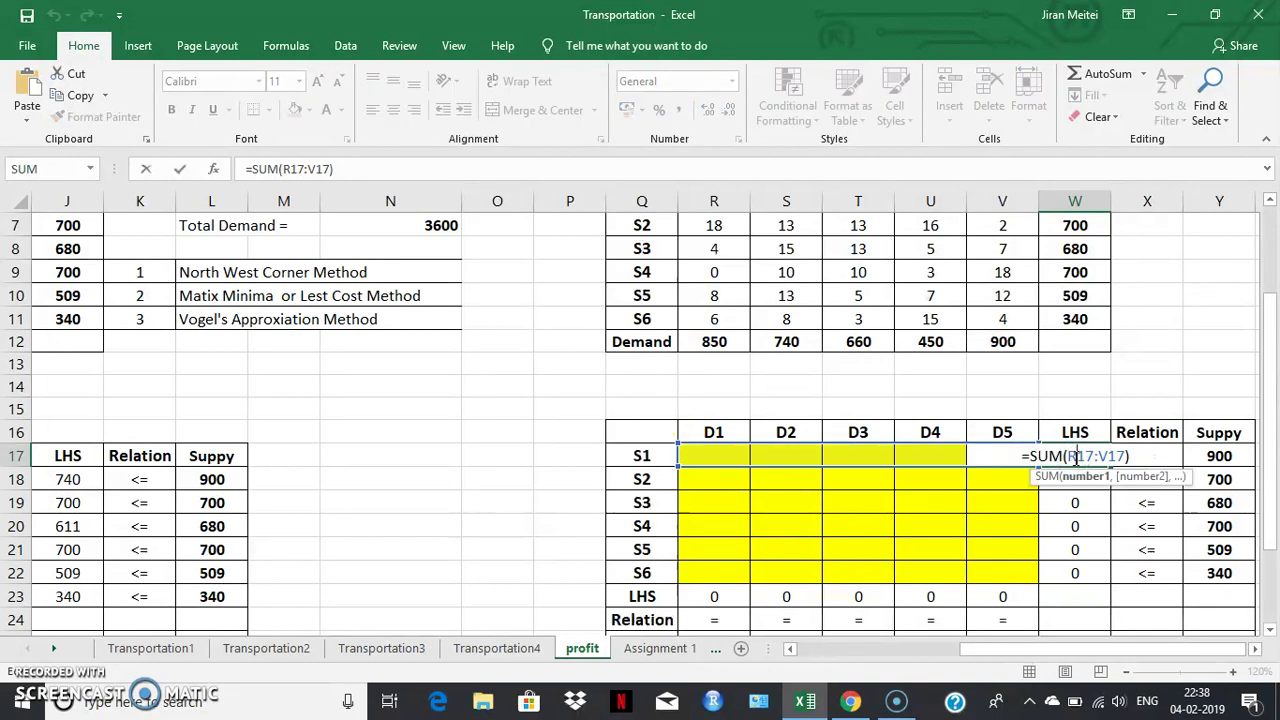
key("Return")
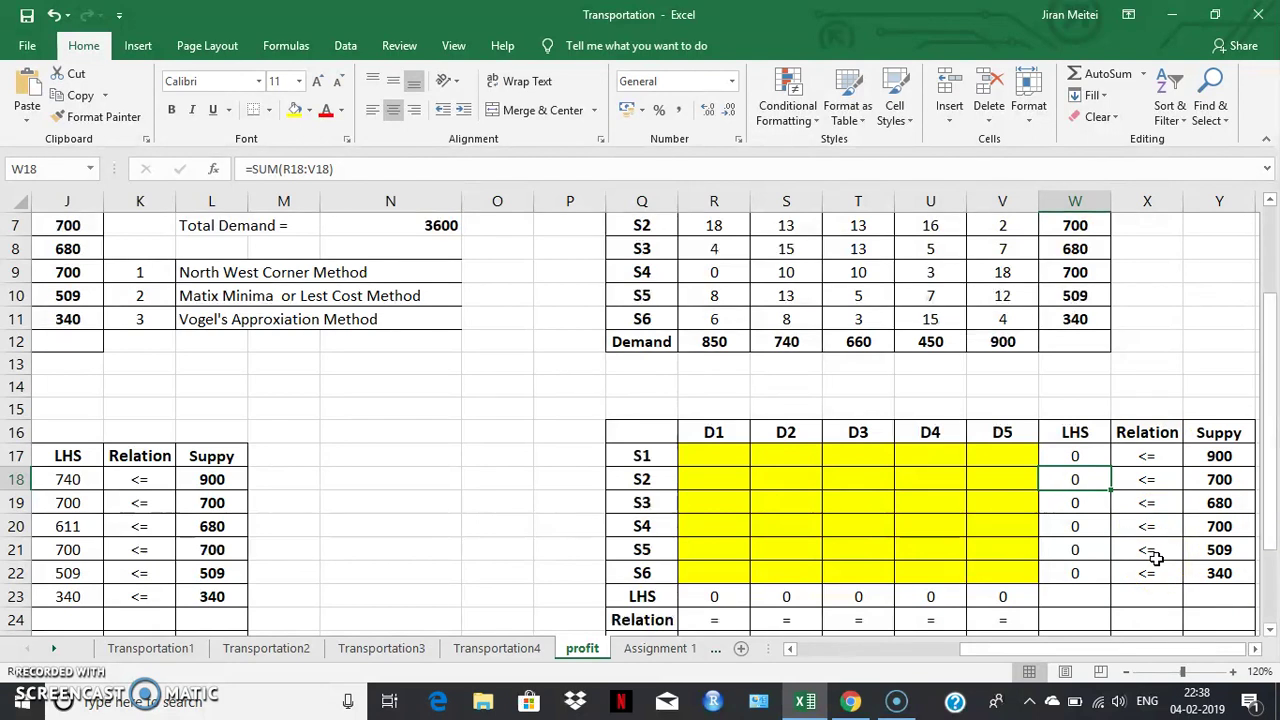
Enter =SUMPRODUCT(R17:V22,R6:V11) in U27 as the total minimum opportunity cost
left_click_drag(1275, 405, 1276, 462)
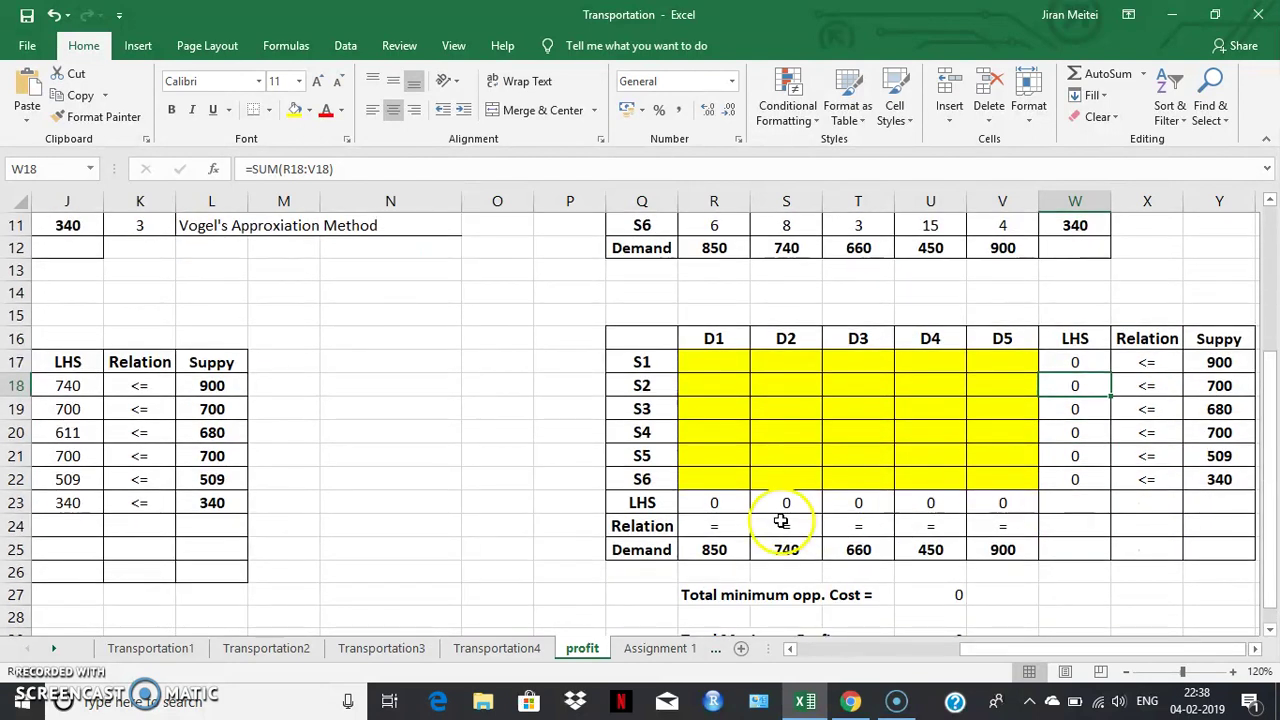
left_click(955, 590)
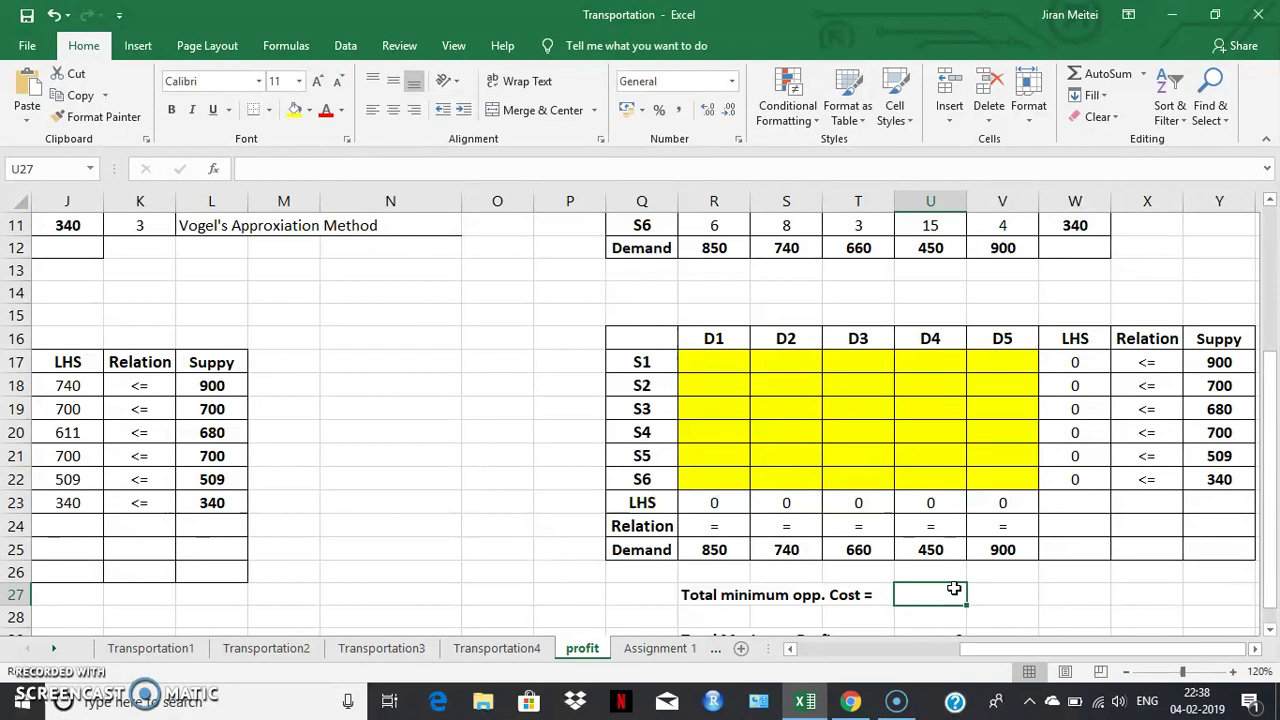
type("=sump")
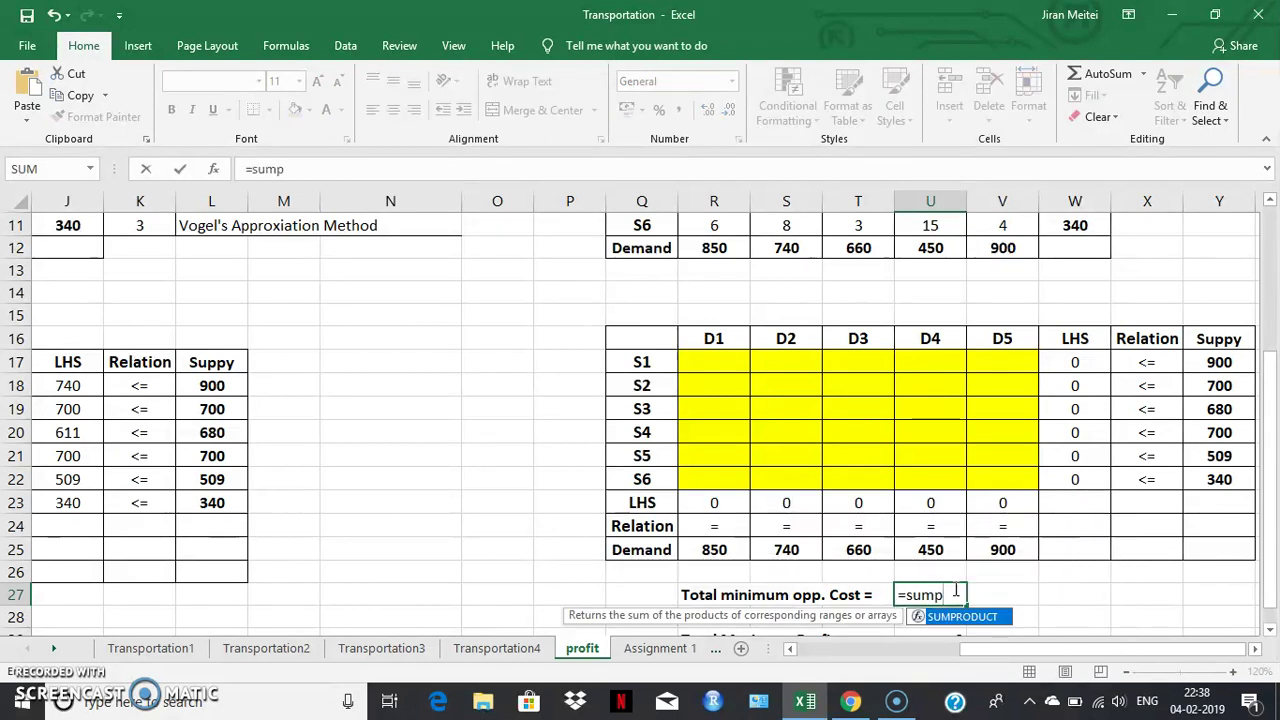
double_click(965, 617)
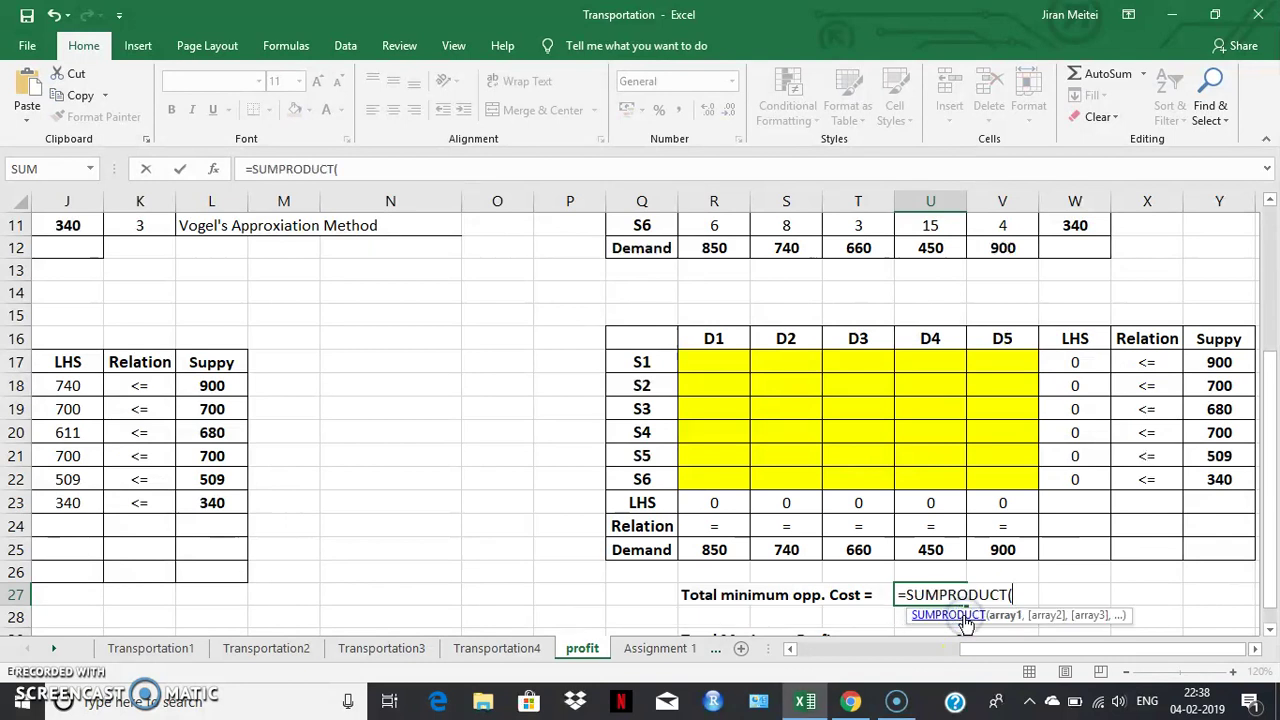
left_click_drag(693, 362, 997, 479)
type(",")
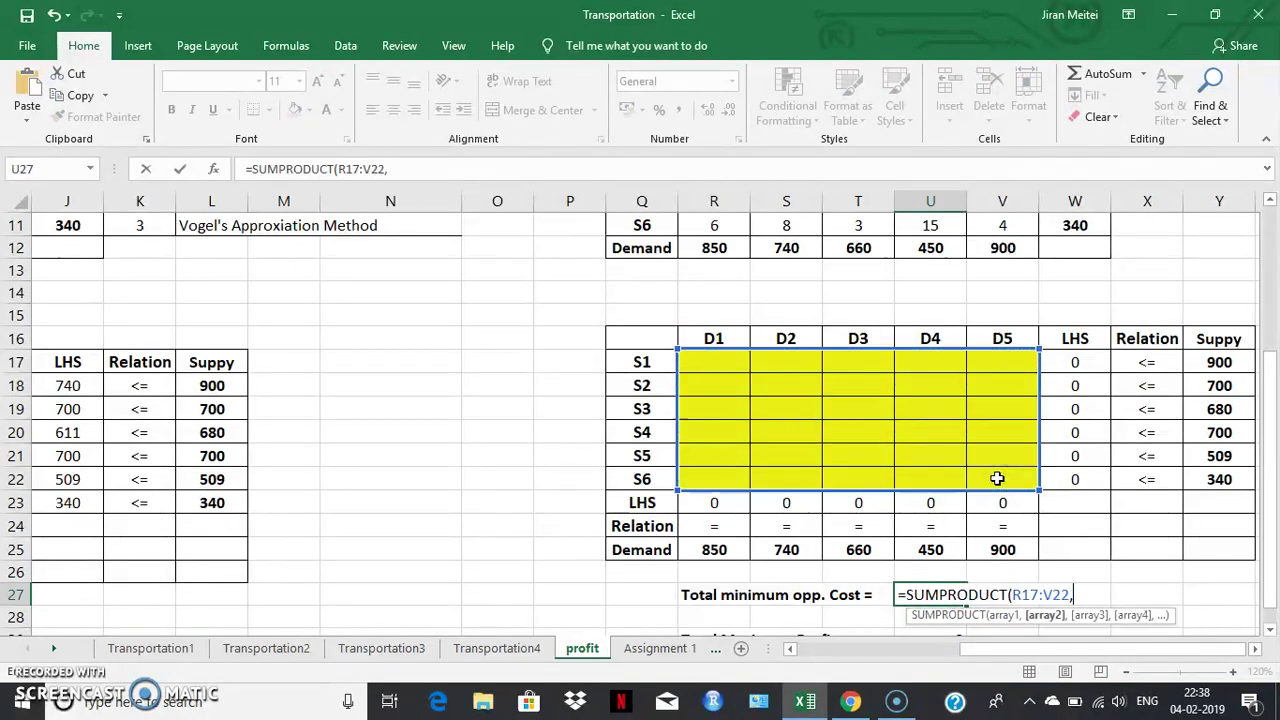
left_click_drag(1268, 390, 1265, 298)
left_click_drag(714, 271, 994, 380)
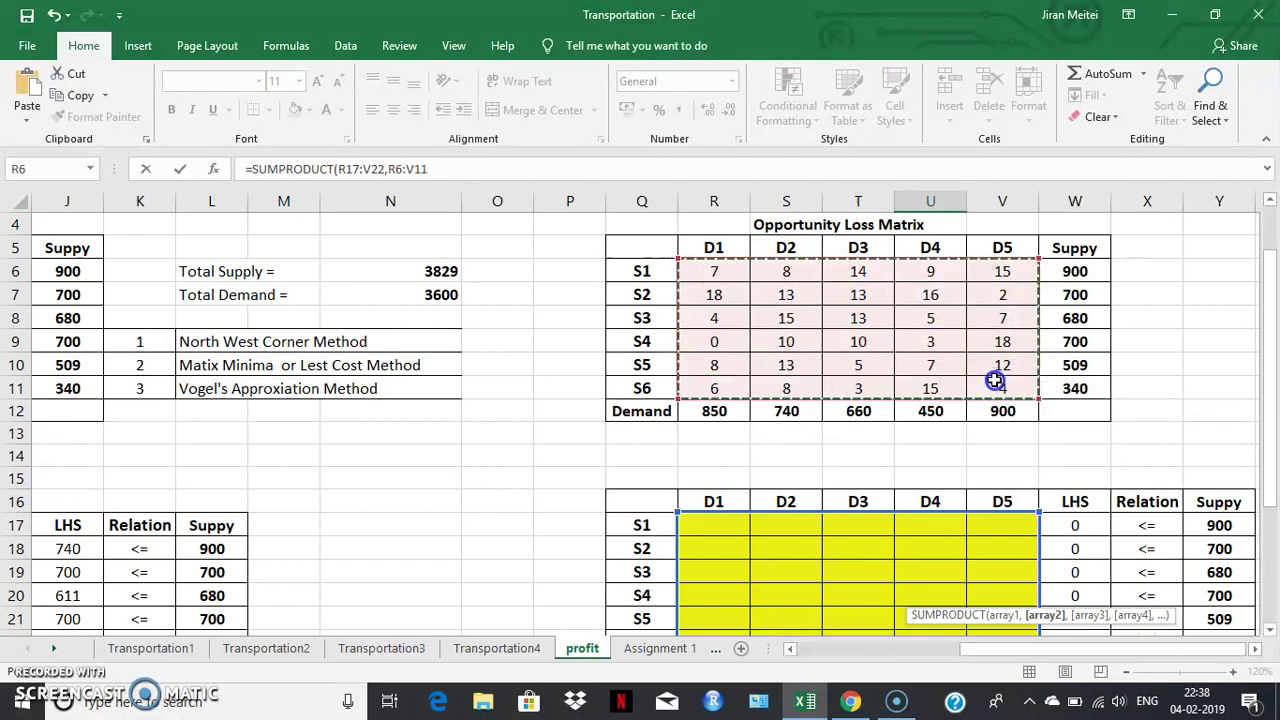
key("Return")
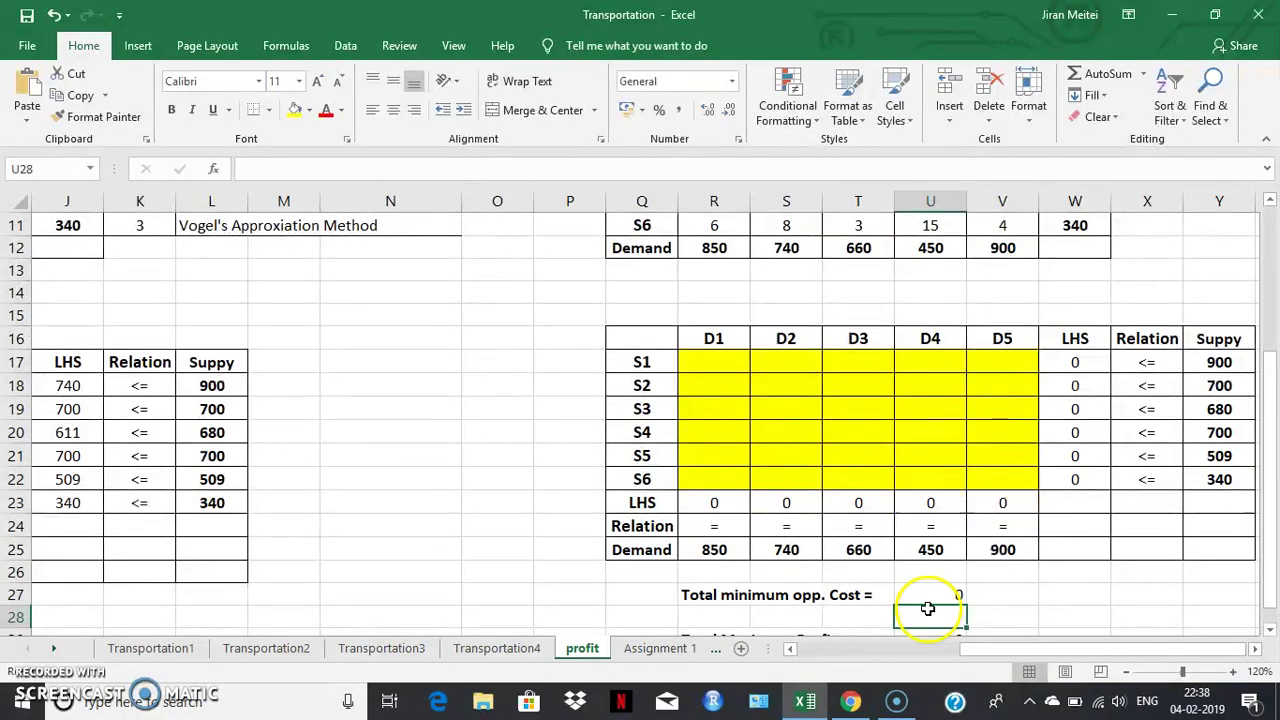
Try to enter a SUMPRODUCT of the allocations R17:V22 and the original profits E6:I11 in U29
left_click_drag(1270, 383, 1273, 421)
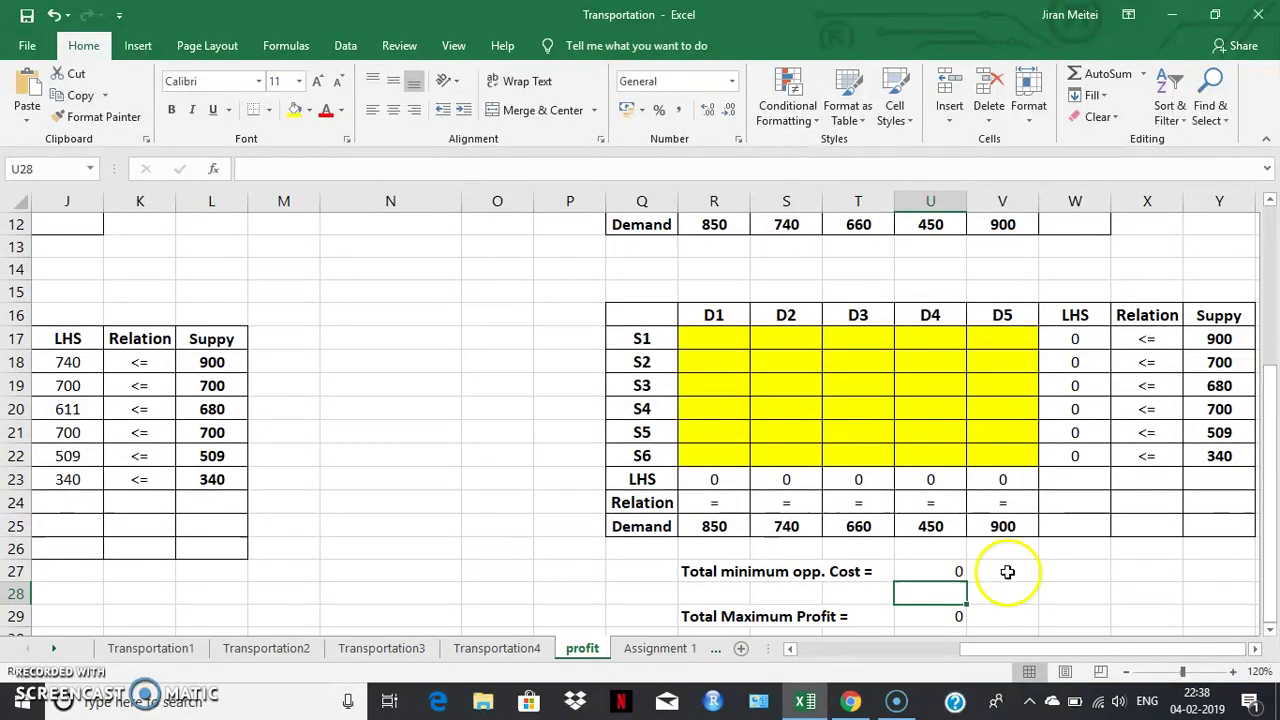
left_click(919, 619)
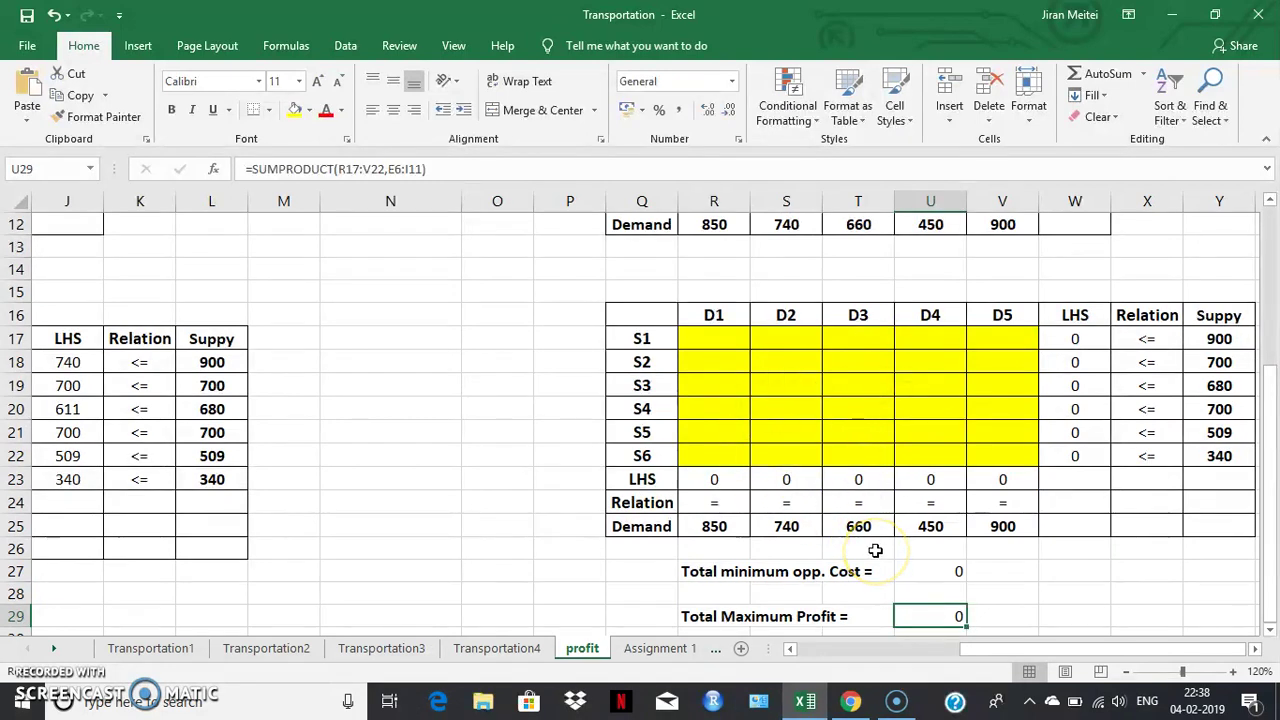
type("=s")
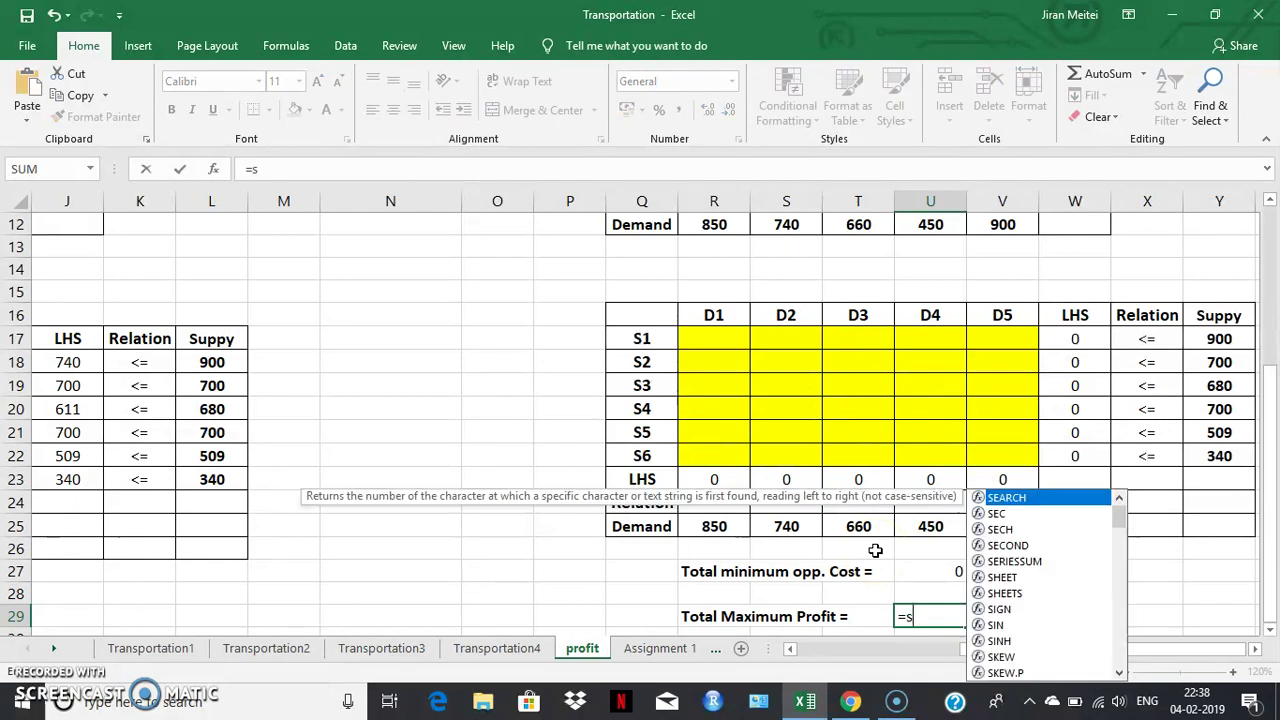
type("ump")
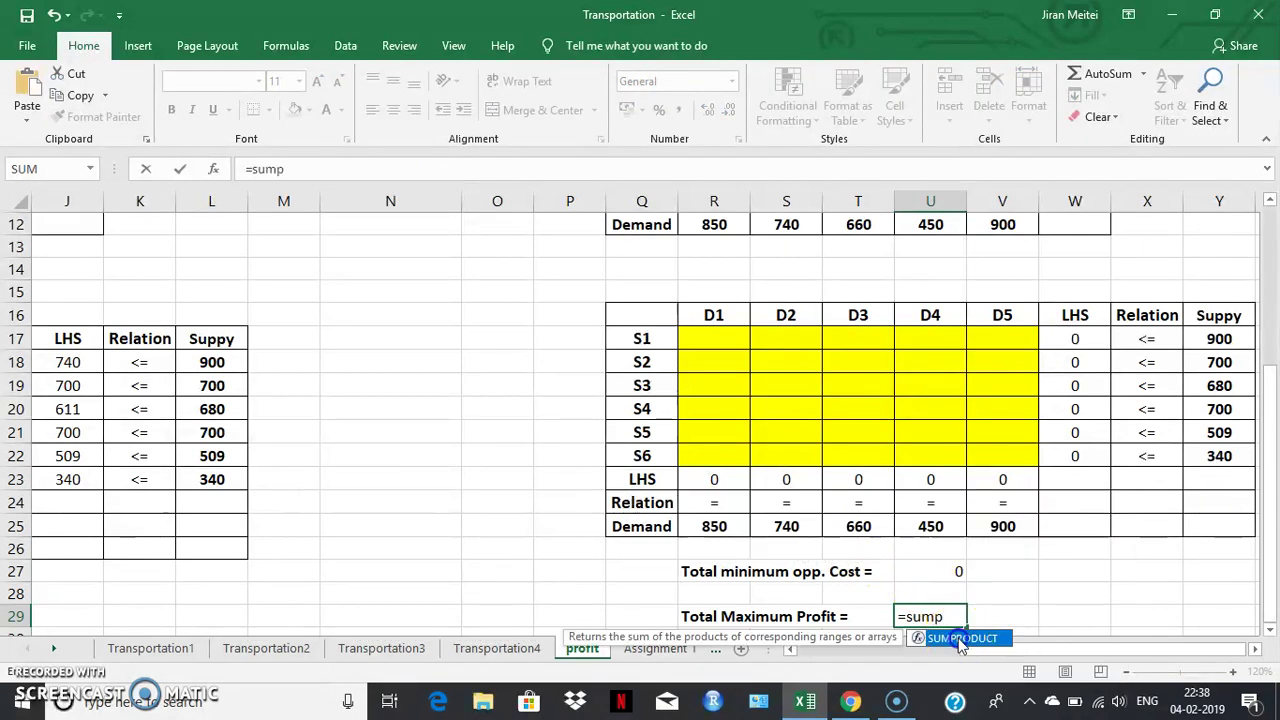
double_click(960, 643)
left_click_drag(699, 339, 1000, 455)
left_click_drag(1266, 440, 1266, 232)
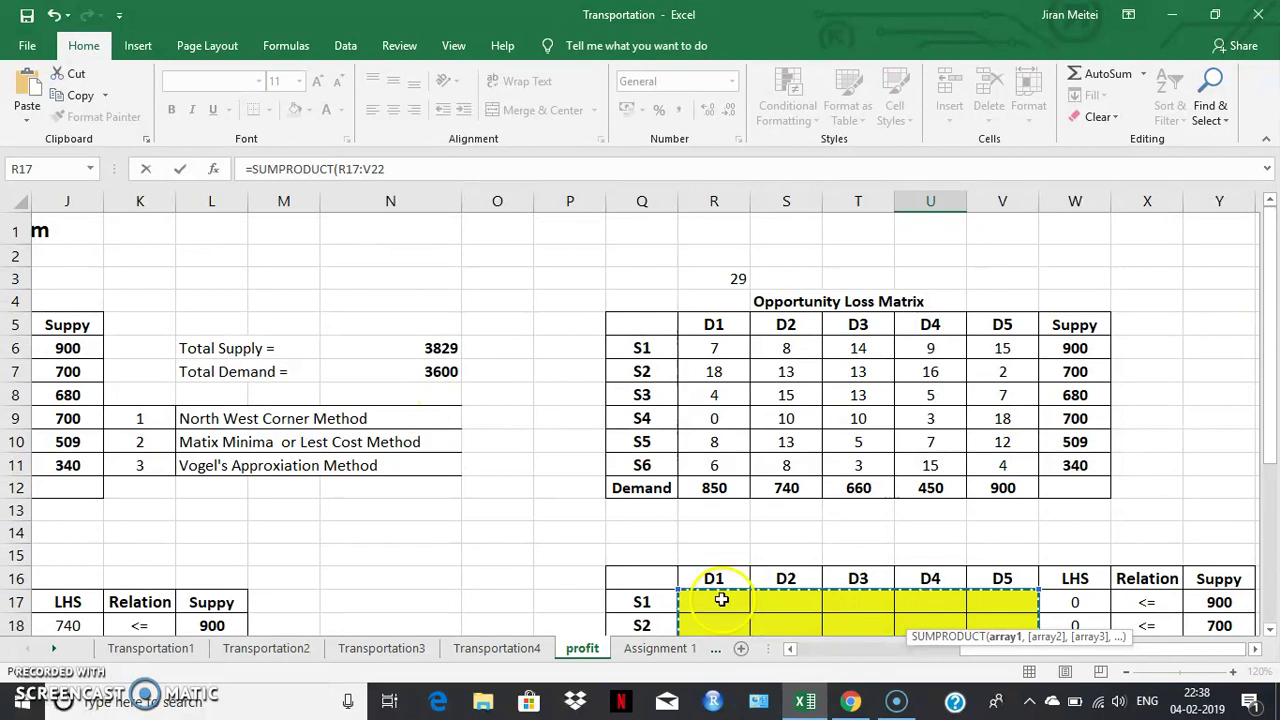
left_click_drag(1020, 660, 903, 660)
left_click_drag(131, 352, 443, 459)
key("Return")
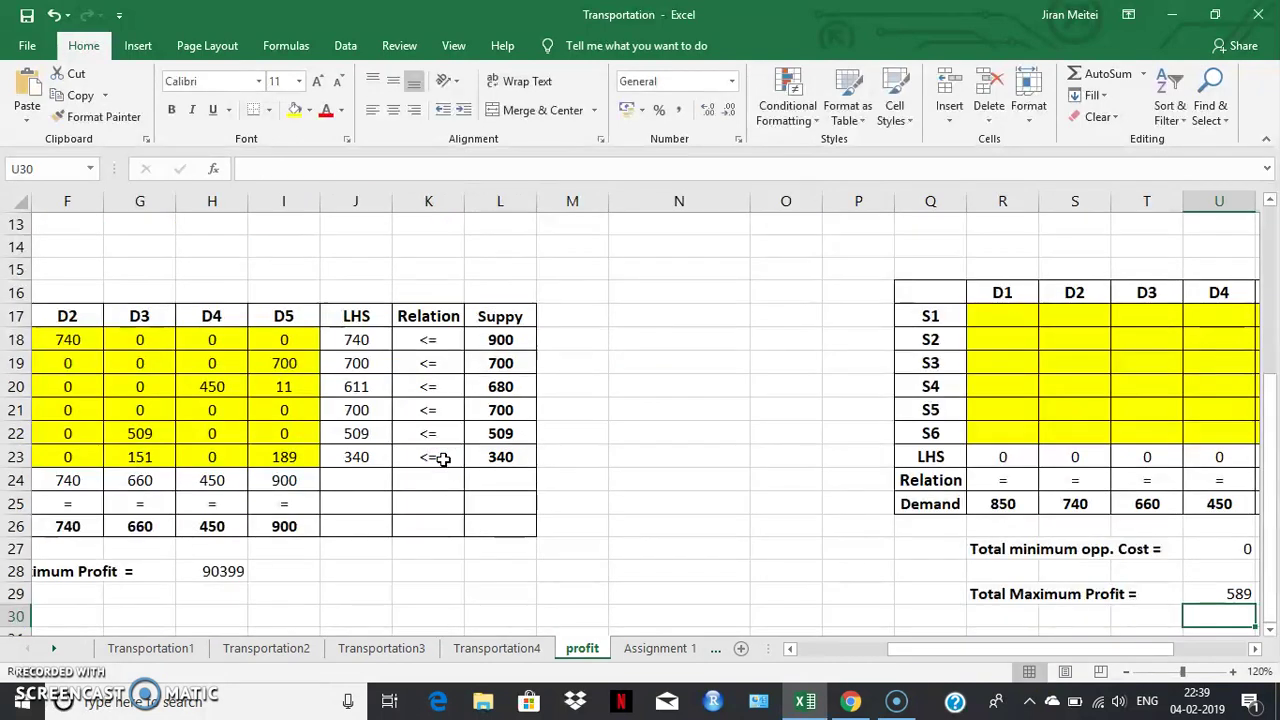
Replace the formula in U29 with =SUMPRODUCT(R17:V22,E6:I11) to compute the total maximum profit from the original table
scroll(965, 658, "right", 2)
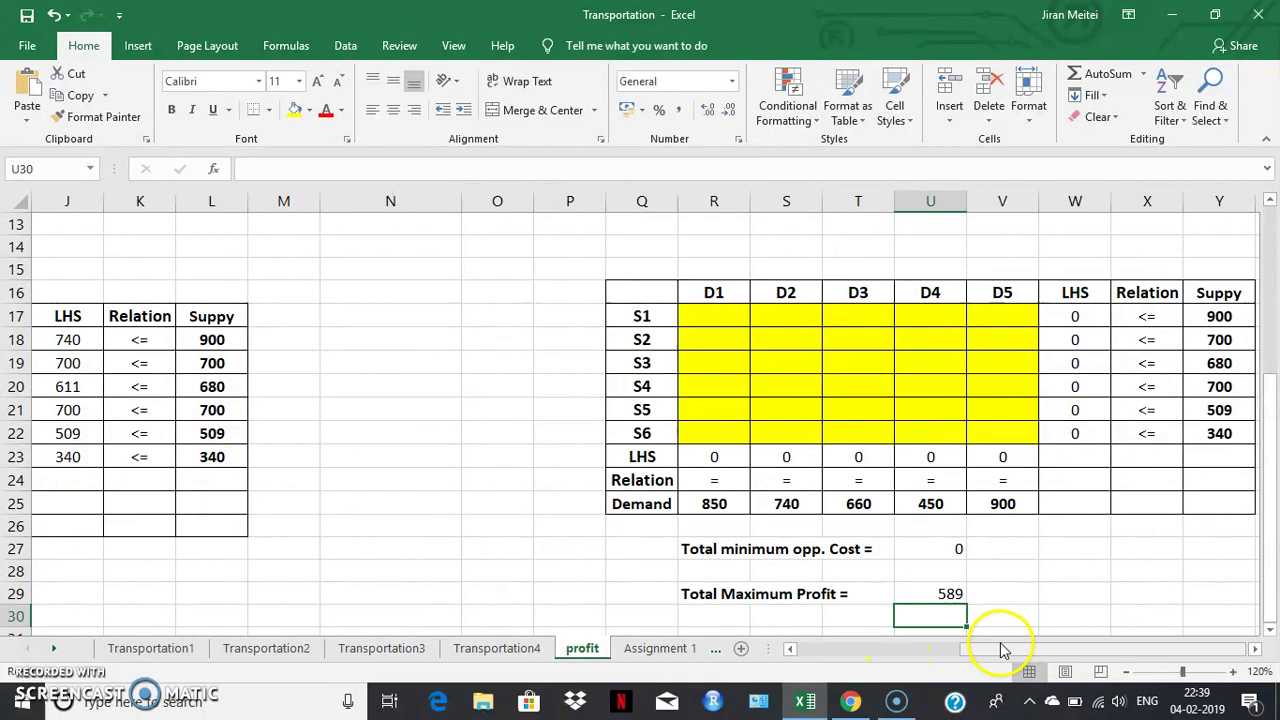
scroll(994, 651, "left", 3)
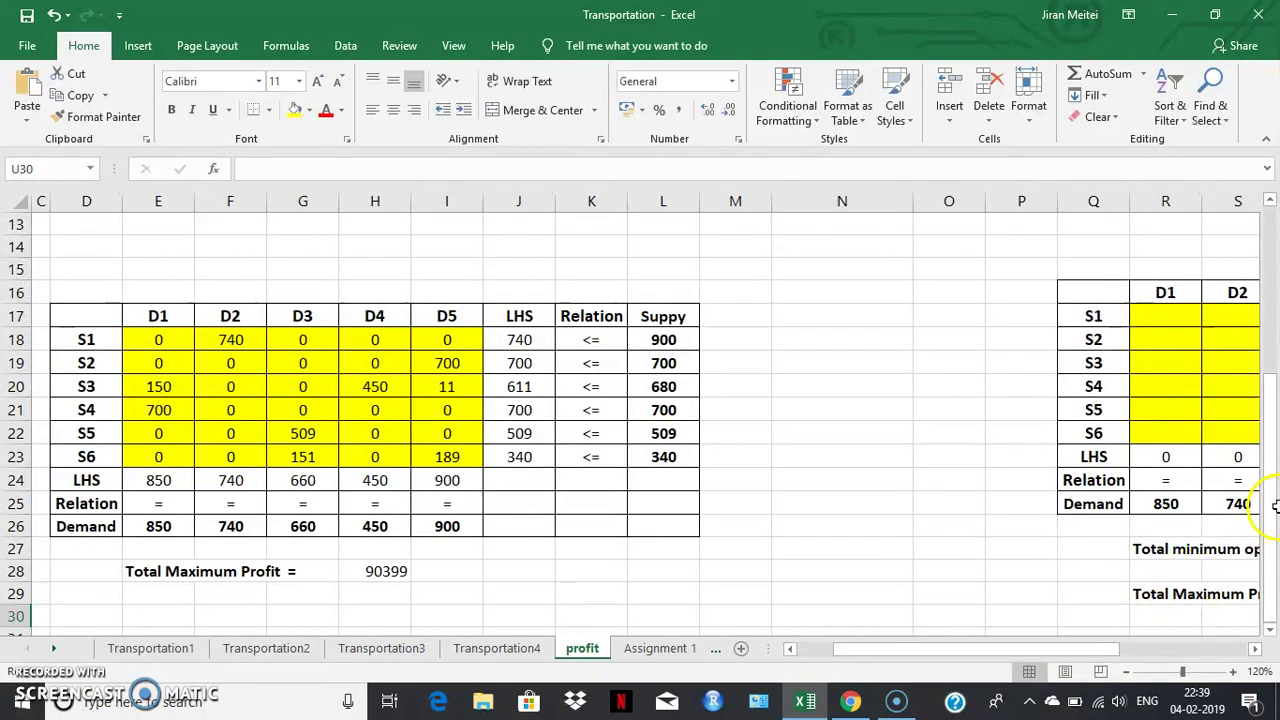
left_click_drag(1089, 650, 1184, 640)
double_click(1092, 594)
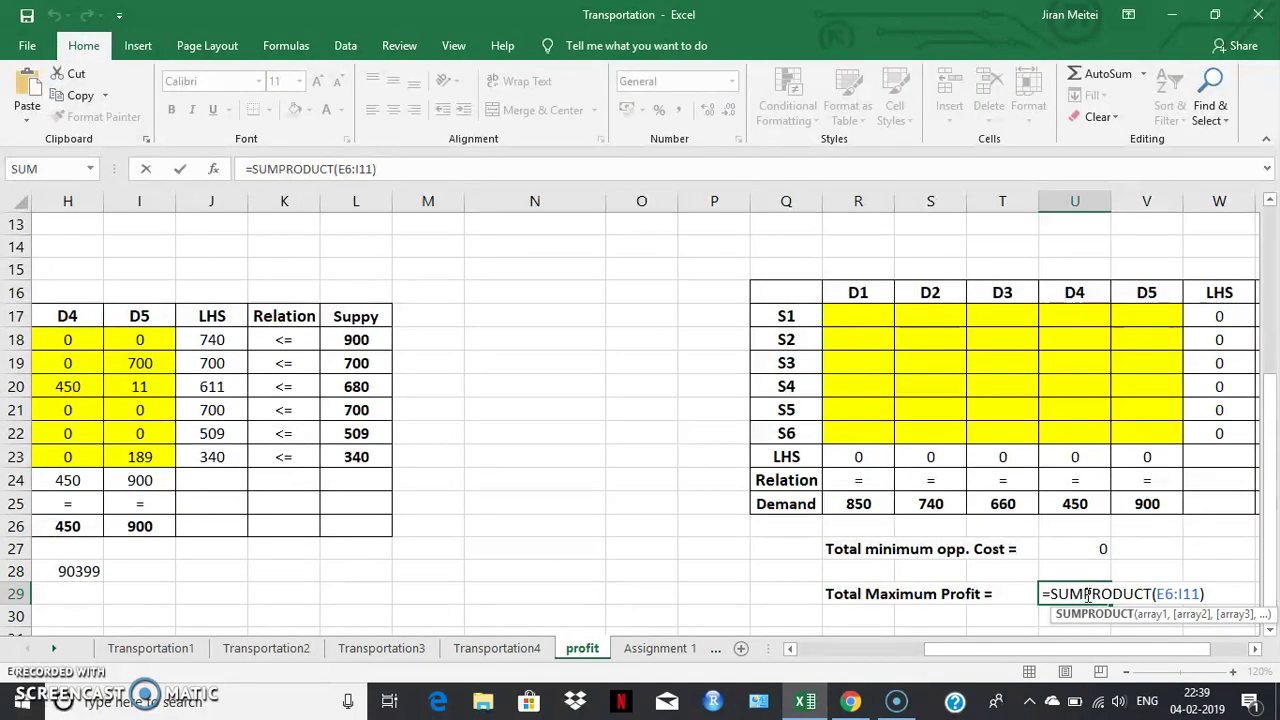
key("BackSpace")
key("BackSpace")
key("BackSpace")
key("Delete")
key("Delete")
key("Delete")
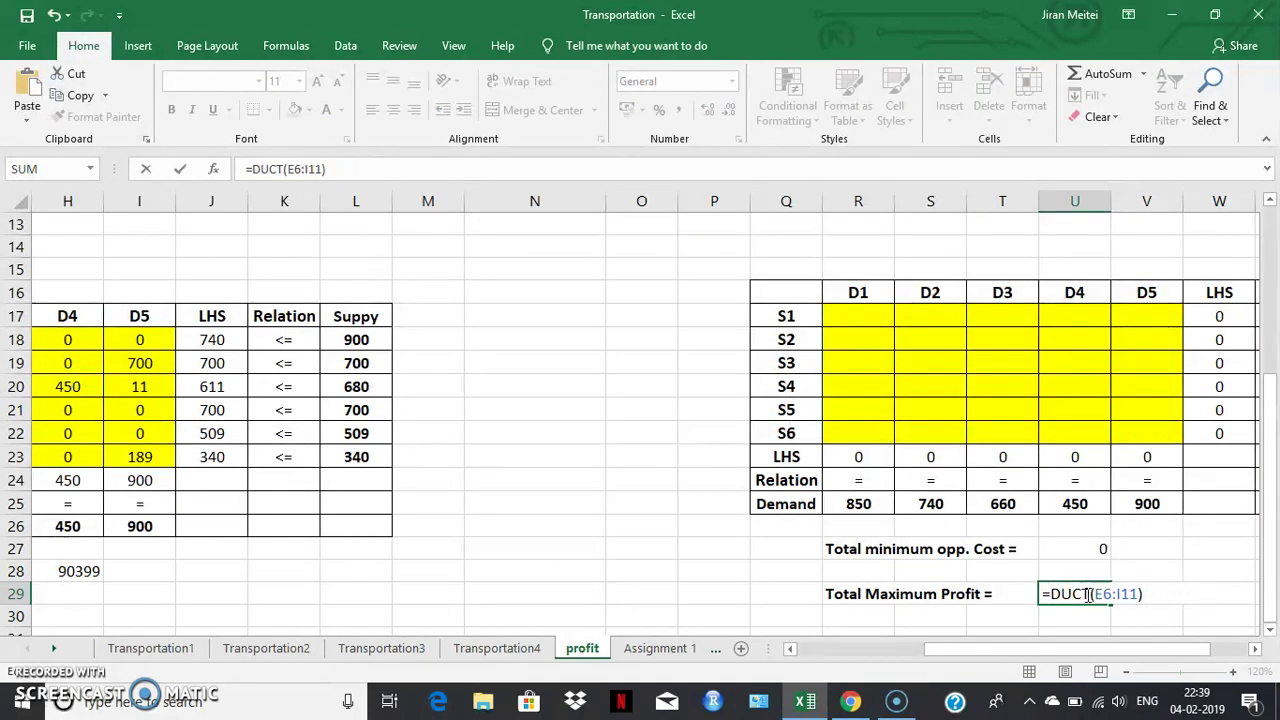
type("sump")
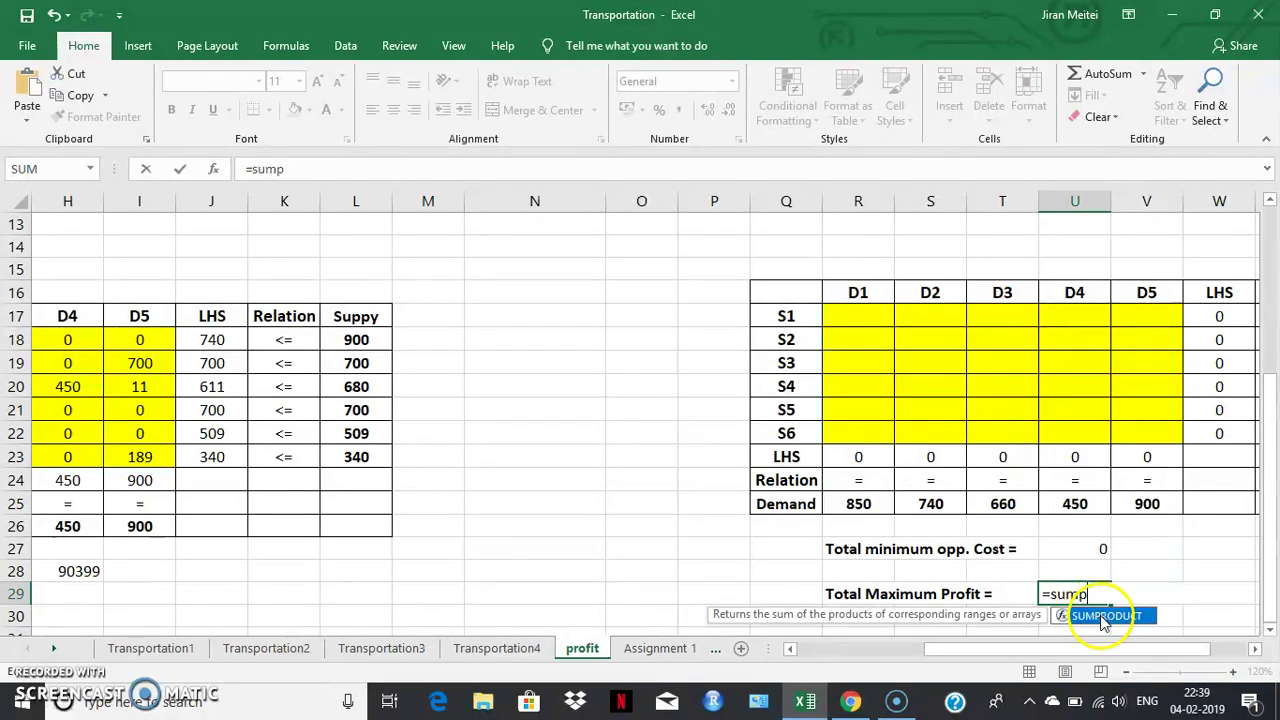
double_click(1099, 616)
left_click_drag(836, 324, 1122, 428)
type(",")
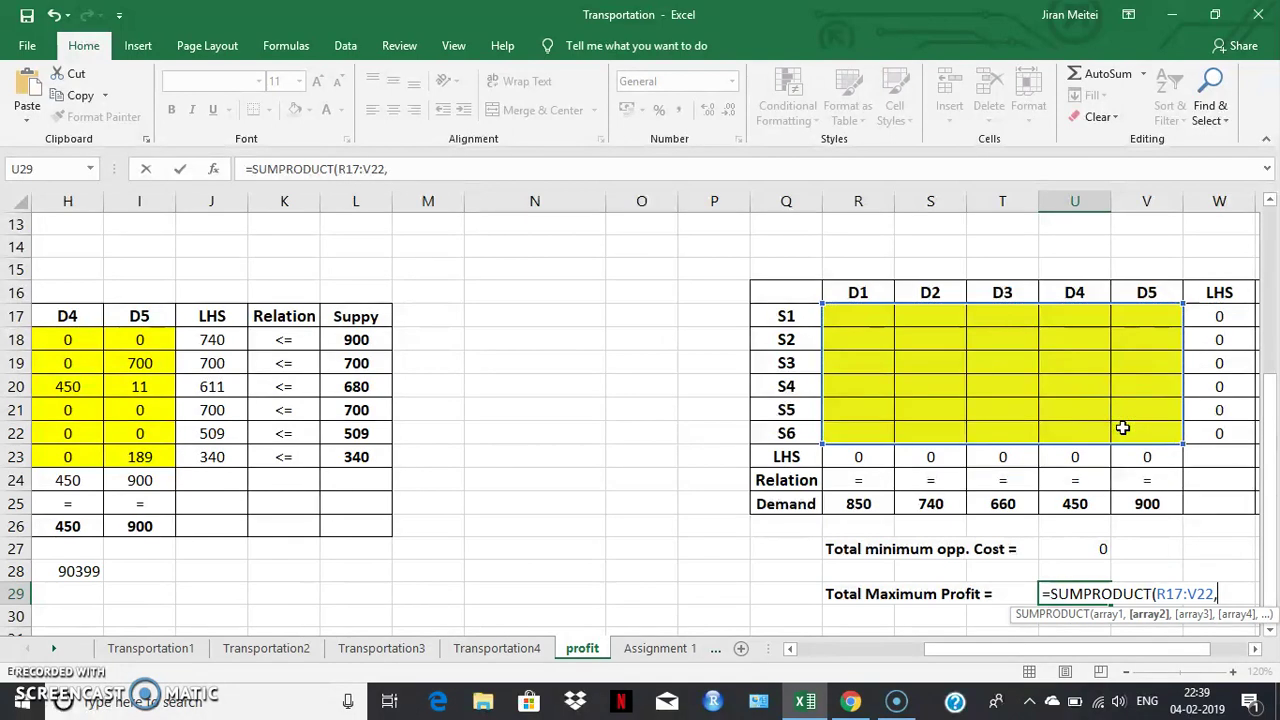
left_click_drag(990, 650, 829, 670)
left_click_drag(1264, 392, 1258, 232)
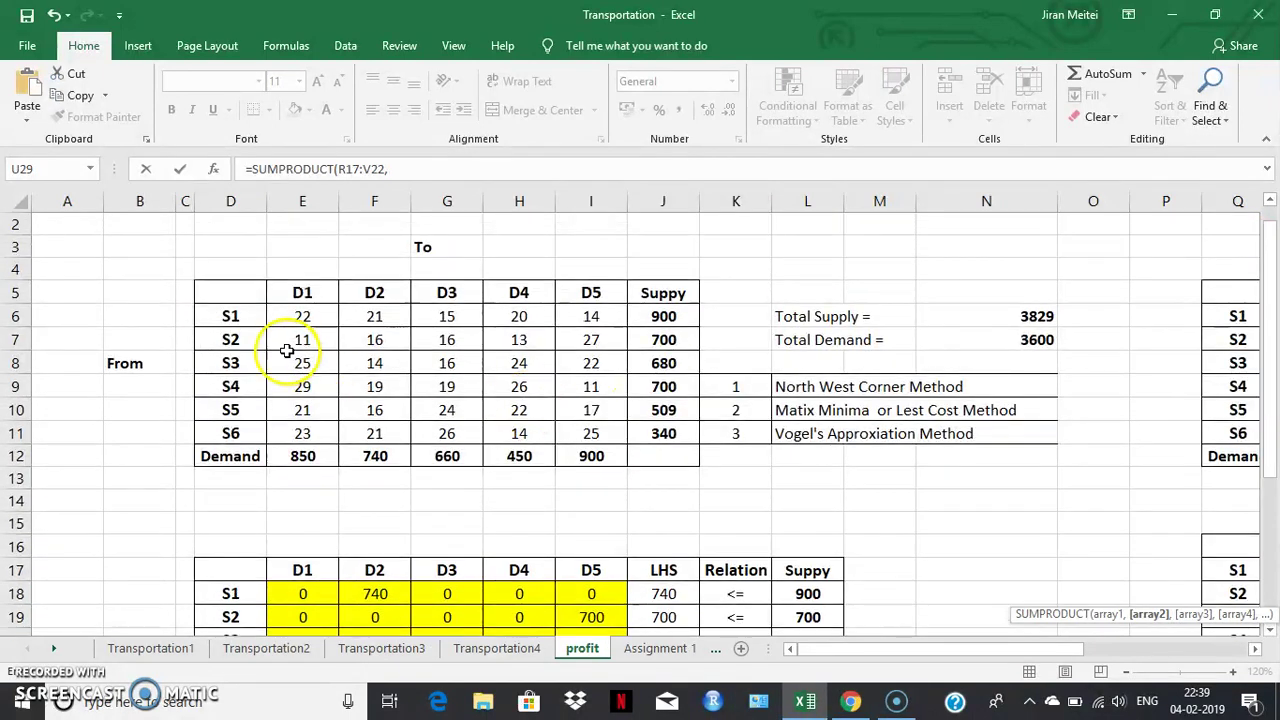
left_click_drag(284, 316, 588, 434)
left_click_drag(1002, 648, 1145, 648)
left_click_drag(1257, 423, 1275, 600)
left_click(1112, 607)
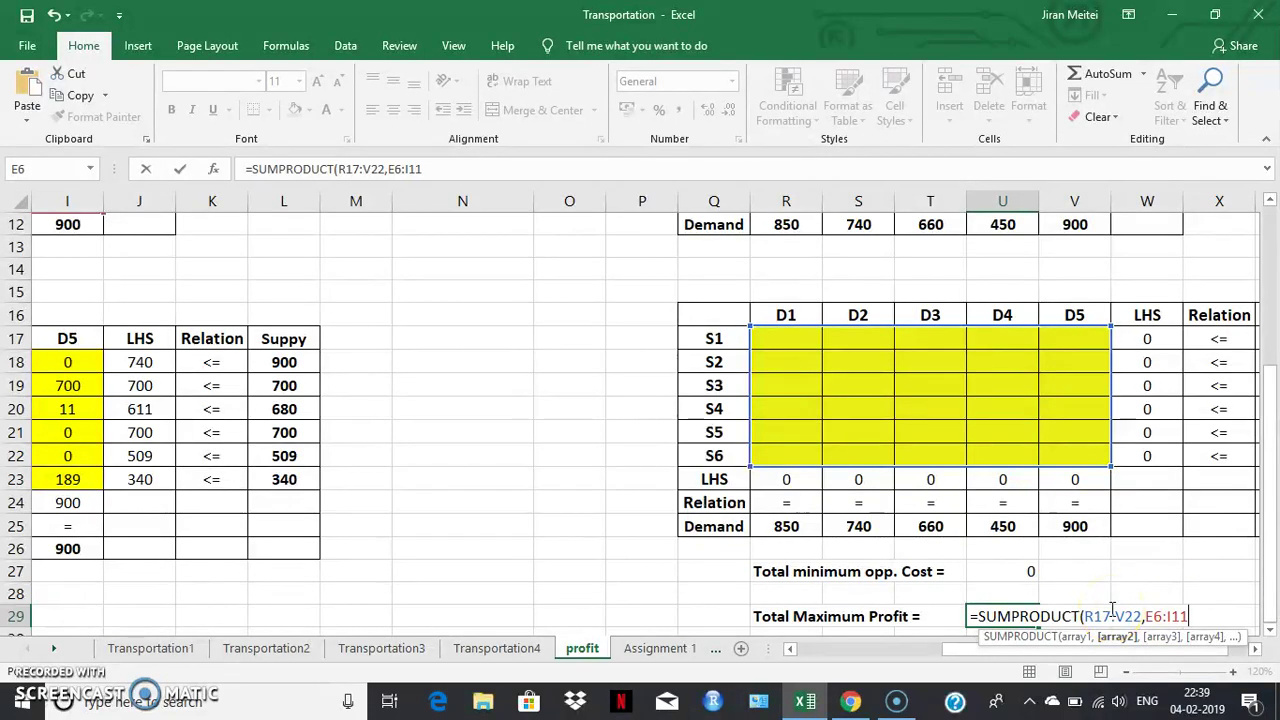
type(")")
key("Return")
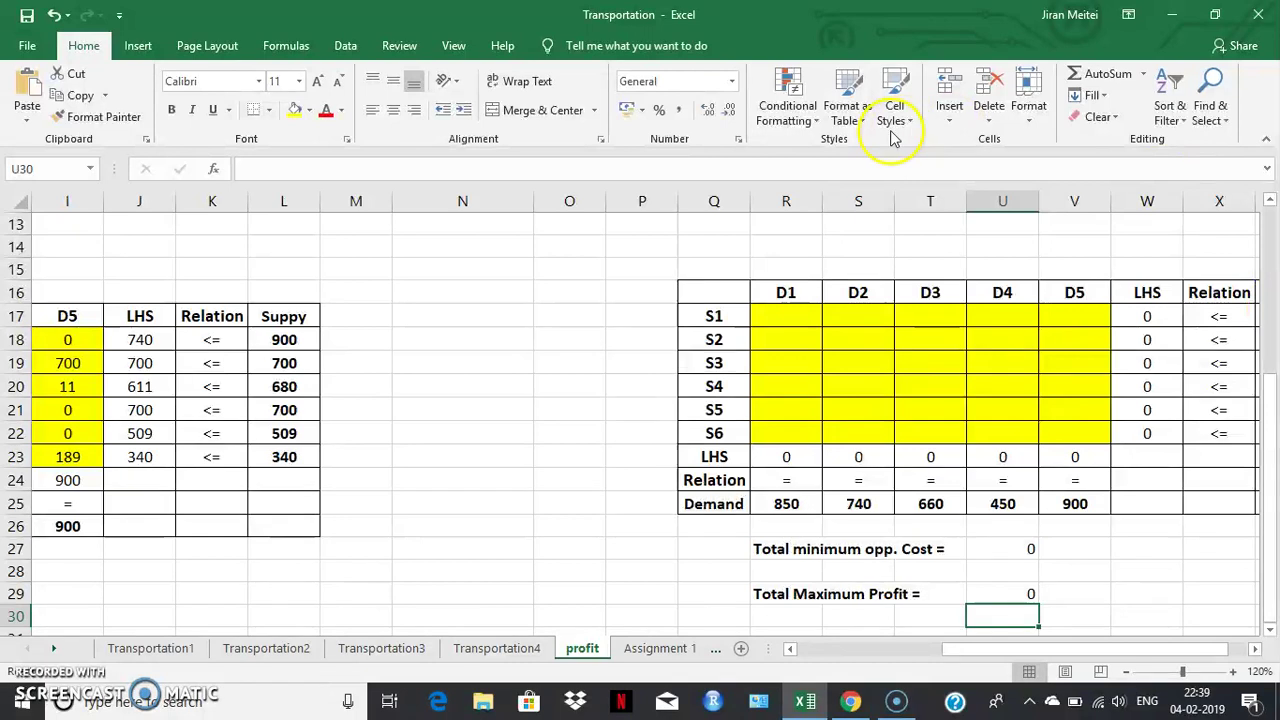
Open Solver and reset all its existing options, cell selections and constraints
left_click(346, 46)
left_click(950, 80)
left_click(1140, 343)
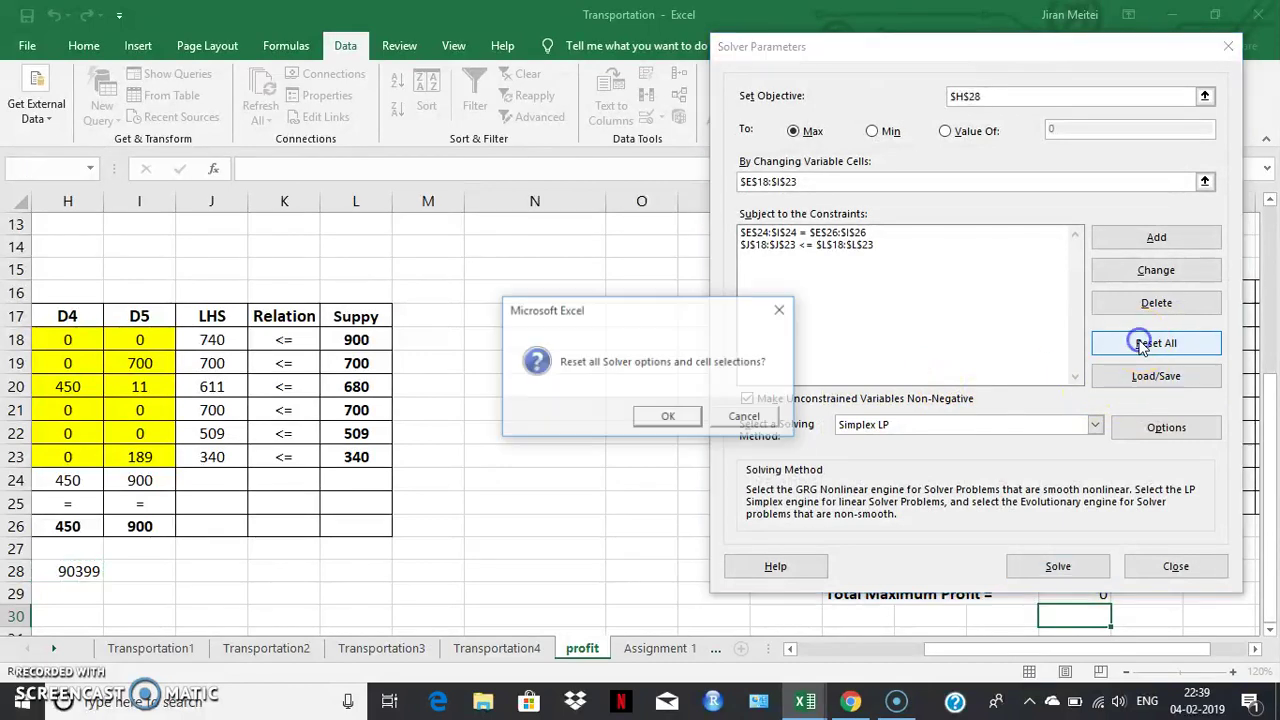
left_click(670, 416)
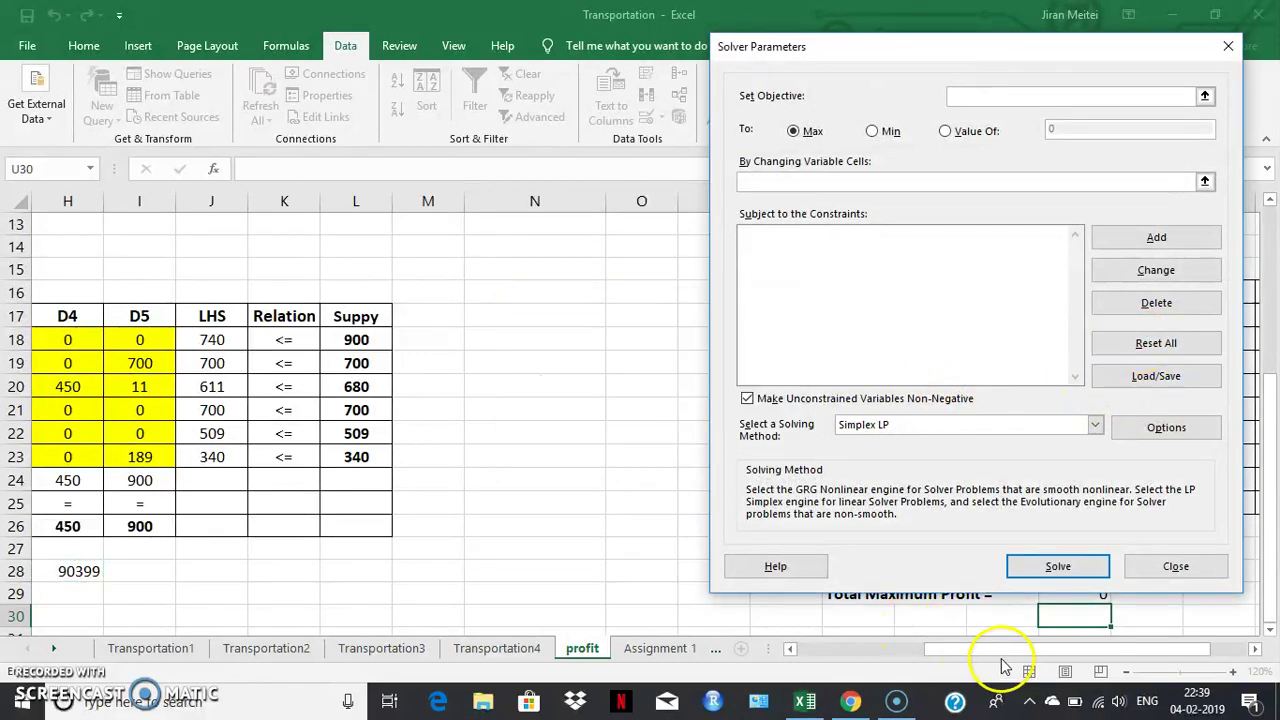
Set Solver to minimize the opportunity cost objective U27 by changing the allocation cells R17:V22
left_click_drag(946, 60, 491, 75)
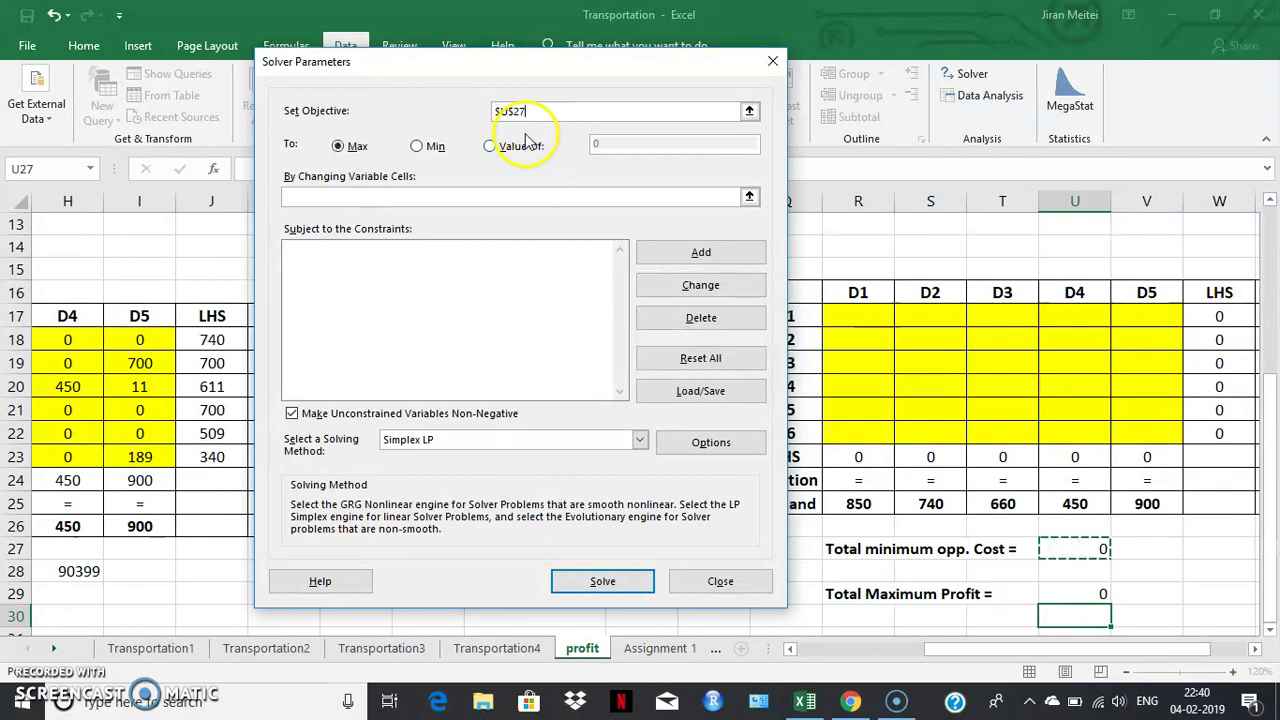
left_click(418, 147)
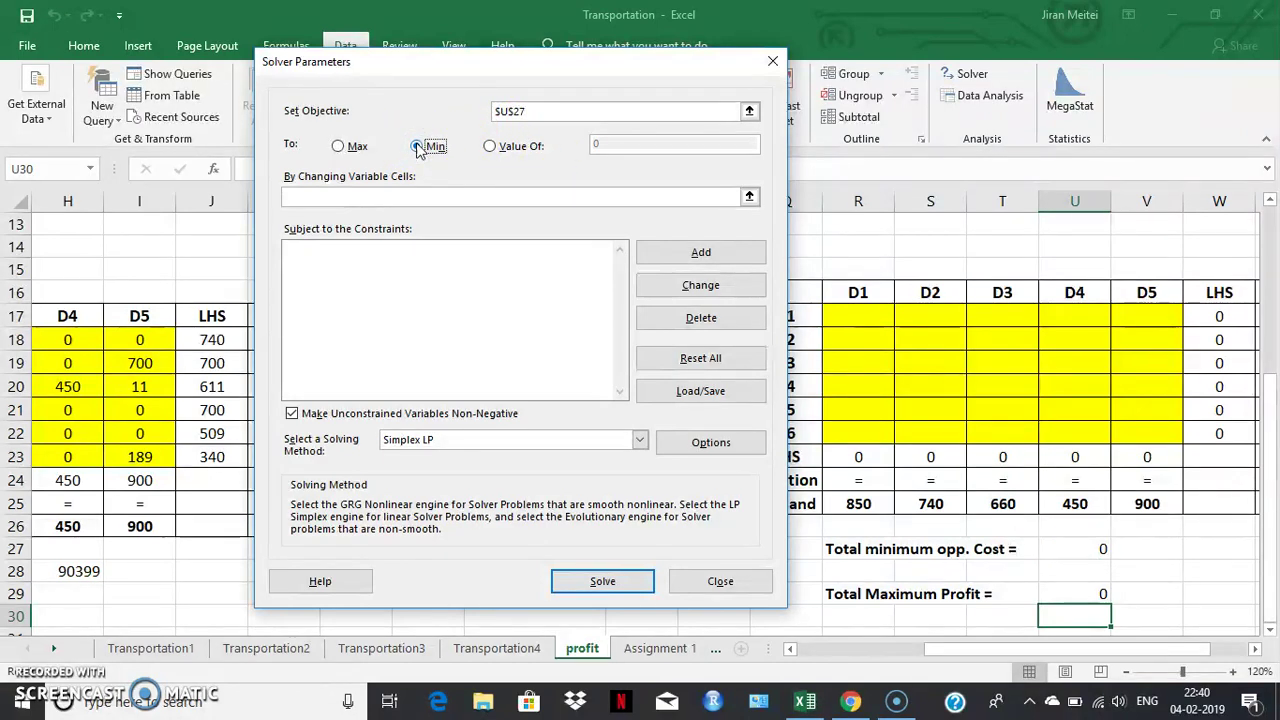
left_click(395, 194)
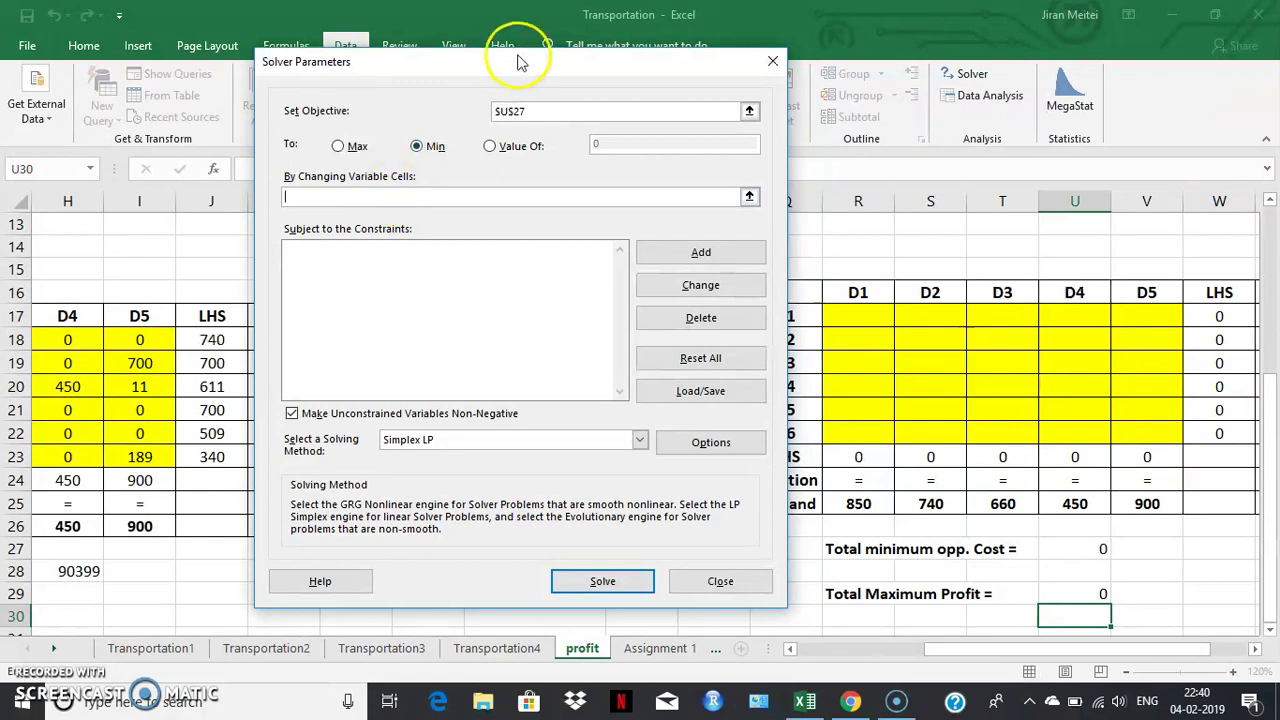
left_click_drag(510, 58, 325, 52)
left_click(853, 318)
left_click_drag(853, 318, 1125, 422)
Add the supply constraint W17:W22 <= Y17:Y22 to the Solver model
left_click(526, 248)
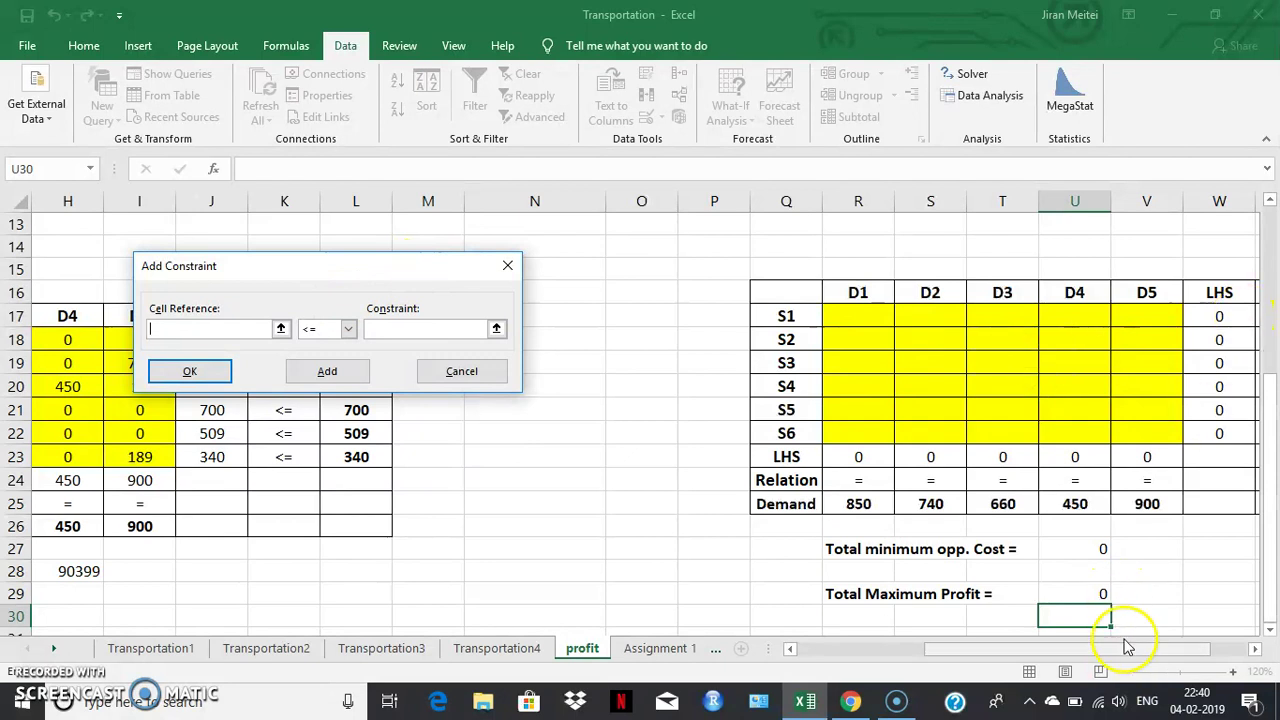
left_click_drag(1133, 648, 1168, 648)
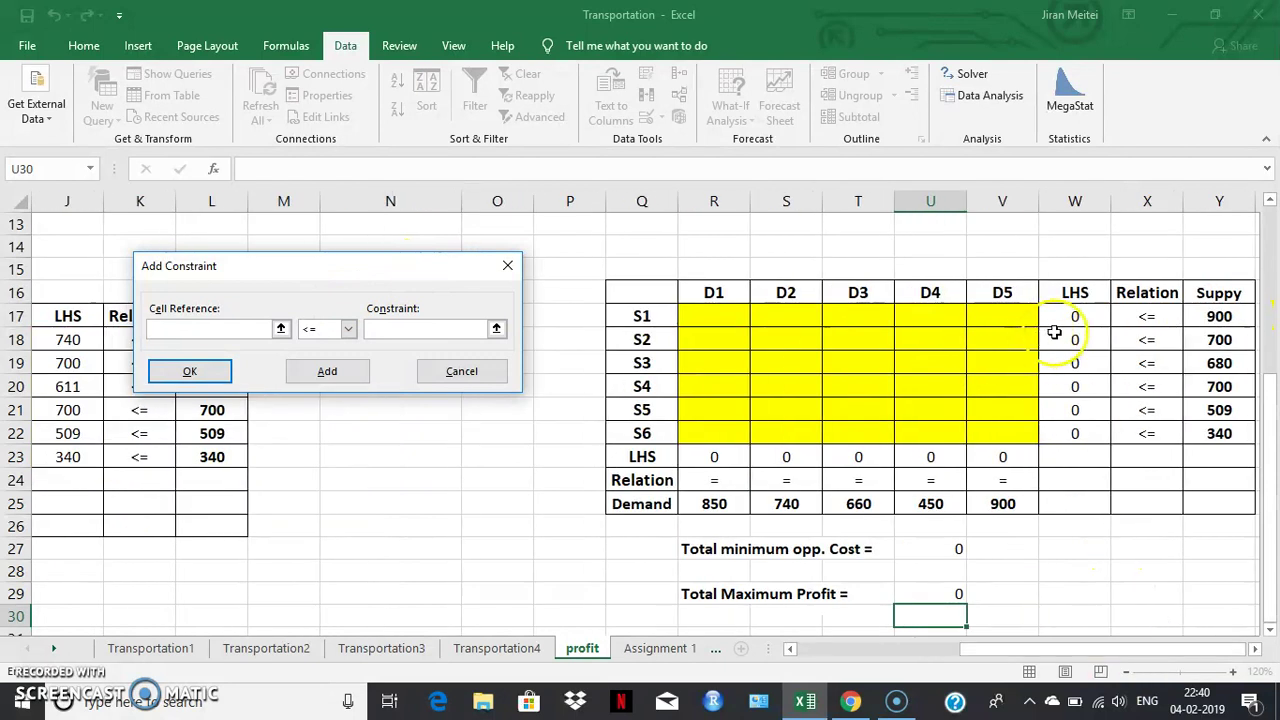
left_click_drag(1060, 322, 1072, 432)
left_click(452, 329)
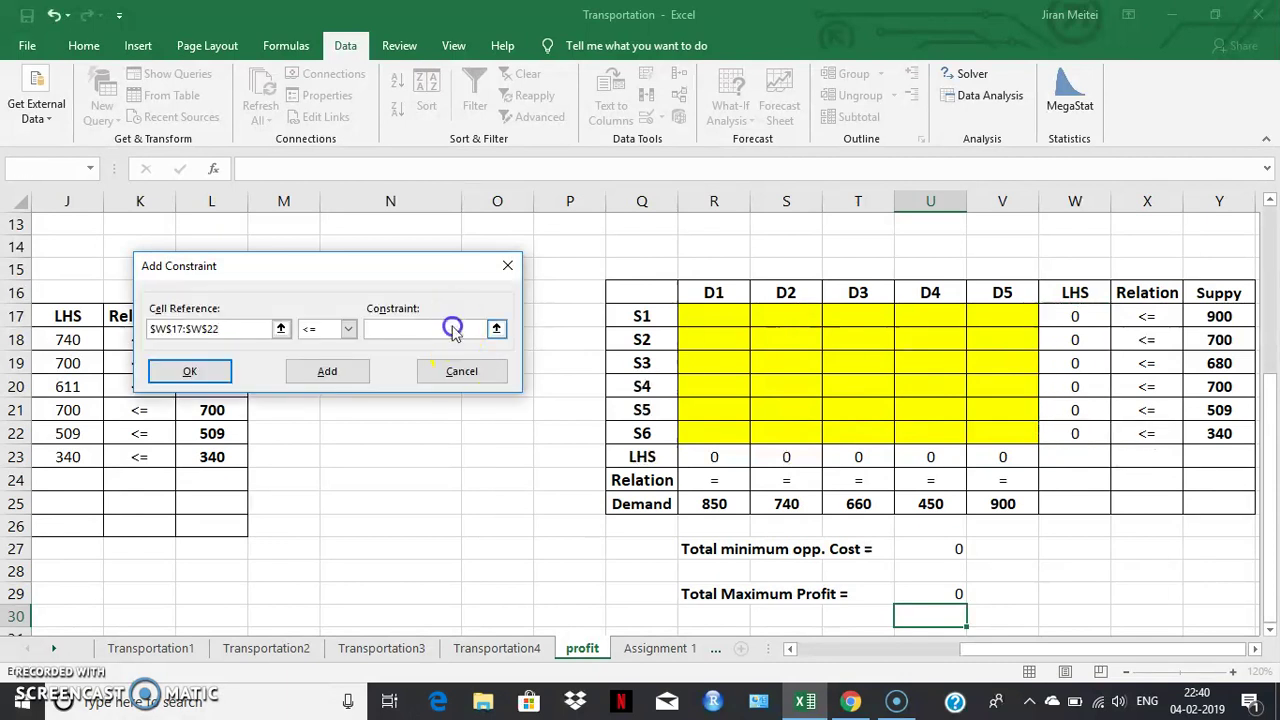
left_click_drag(1207, 326, 1220, 432)
left_click(327, 375)
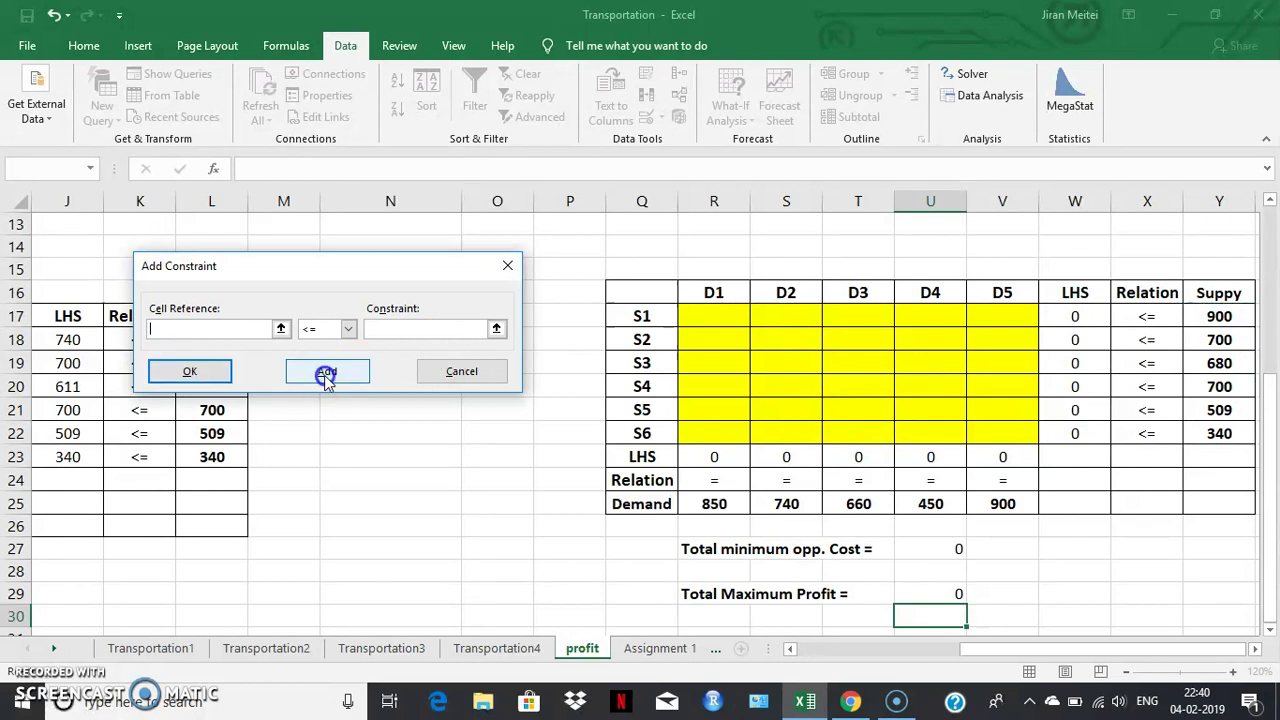
Add the demand constraint R23:V23 = R25:V25 and finish adding constraints to the Solver model
left_click_drag(737, 457, 990, 457)
left_click(350, 329)
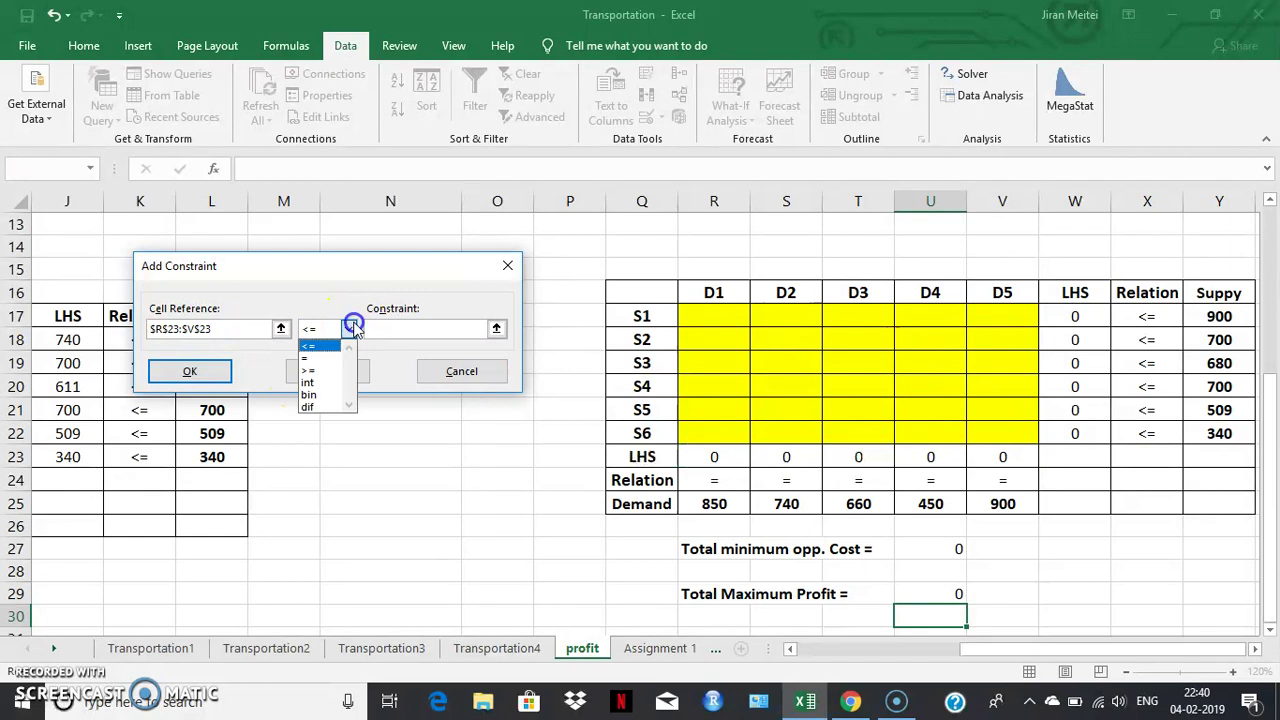
left_click(334, 358)
left_click(692, 505)
left_click_drag(692, 505, 976, 506)
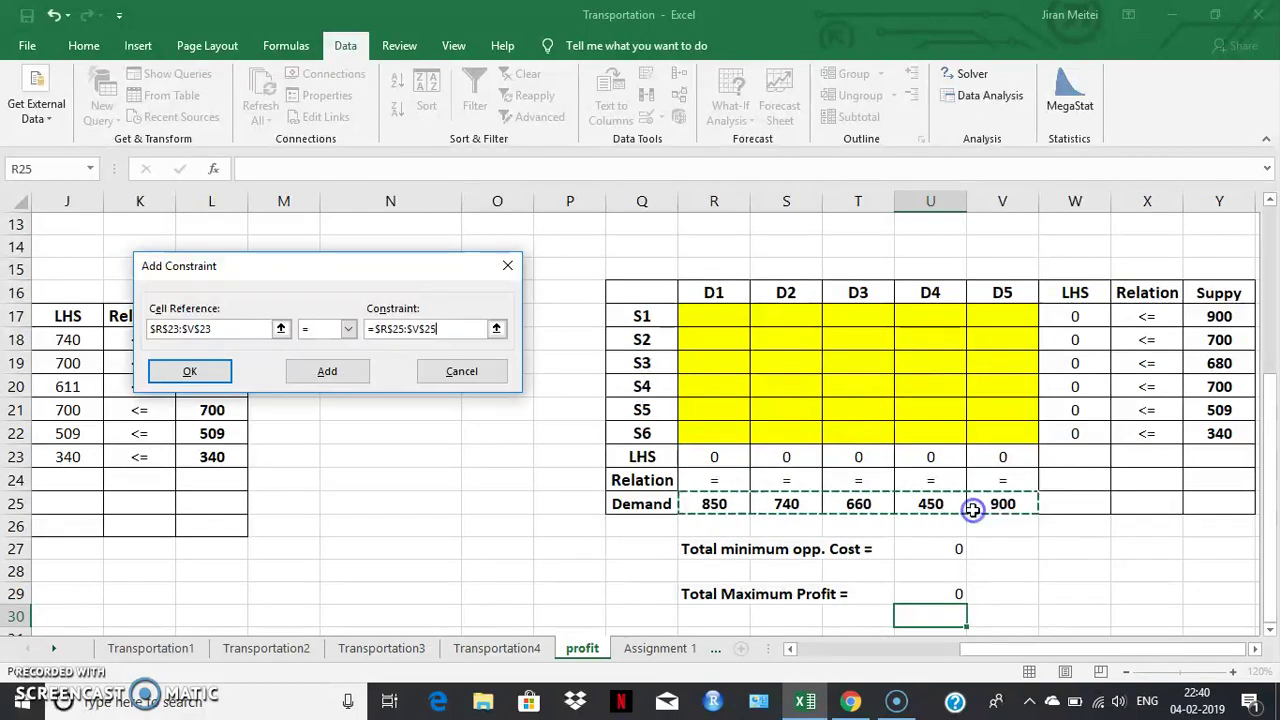
left_click(190, 371)
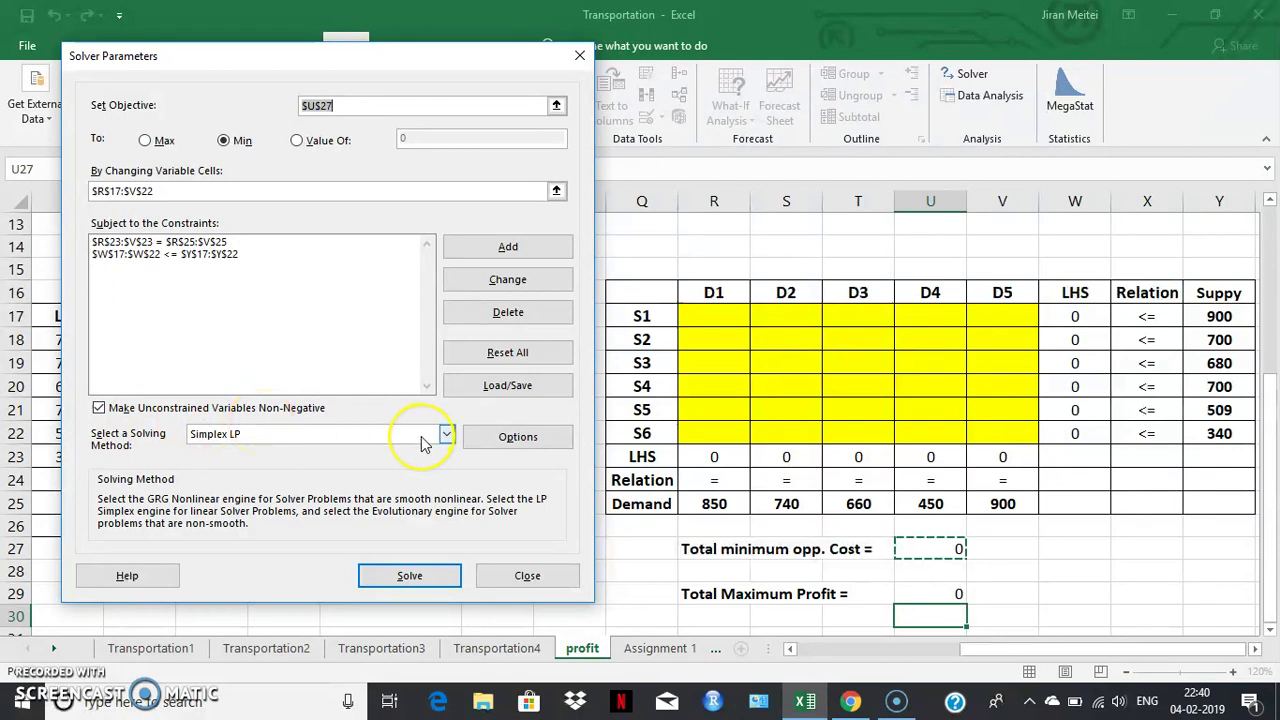
Solve the opportunity cost model with the Simplex LP method and keep the Solver solution
left_click(408, 575)
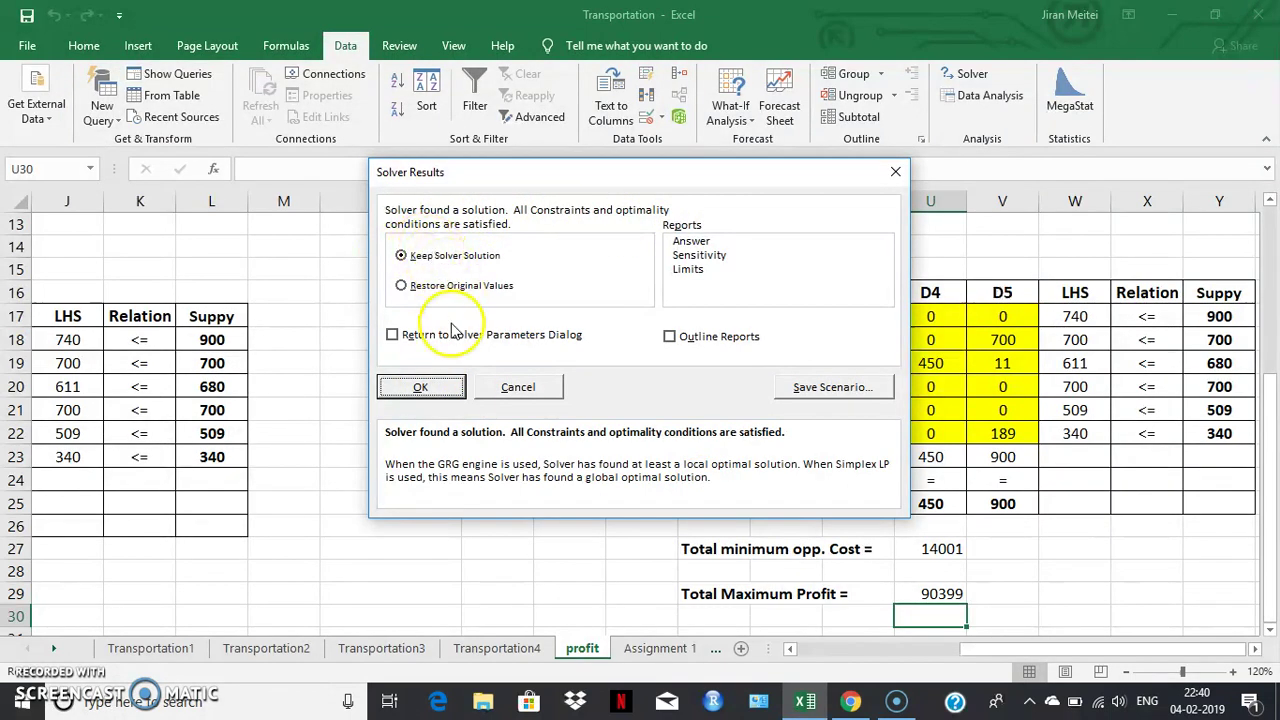
left_click(420, 388)
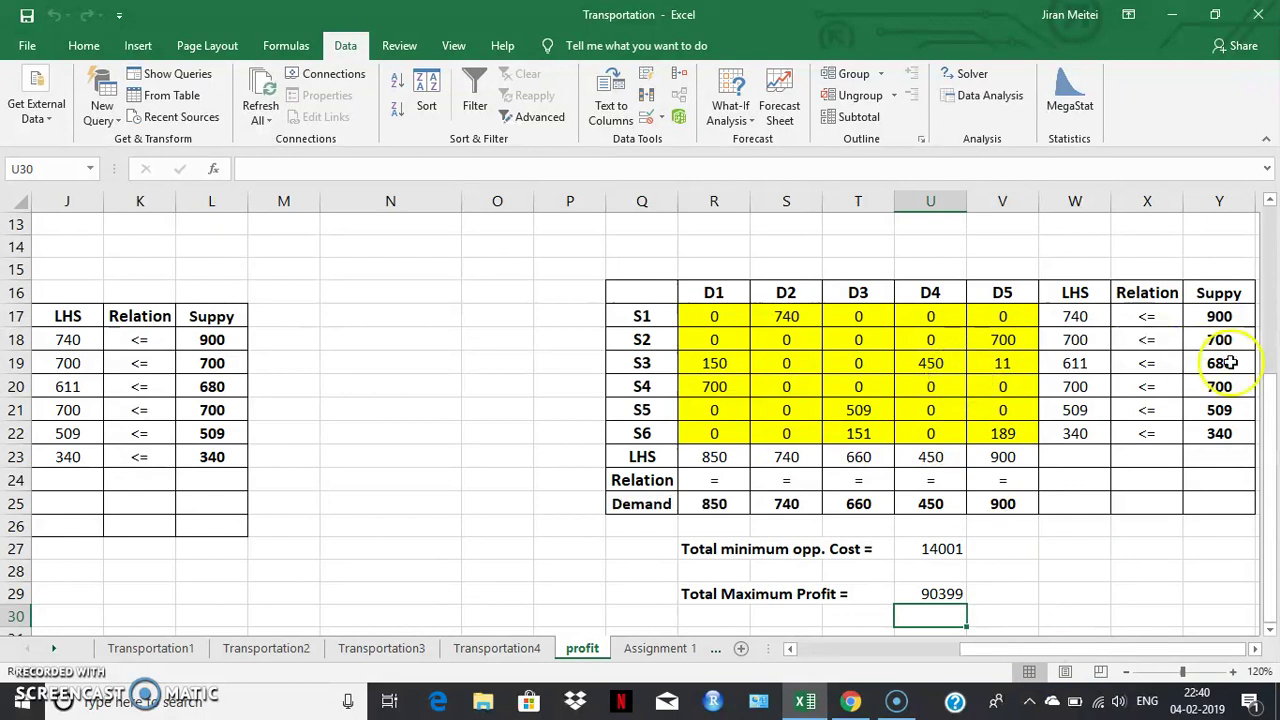
Compare the allocations and total maximum profit of the opportunity loss model with those of the direct profit maximization model
mouse_move(1276, 407)
left_mouse_down()
mouse_move(1276, 225)
mouse_move(1276, 390)
left_mouse_up()
left_click_drag(1052, 650, 903, 655)
mouse_move(1276, 431)
left_mouse_down()
mouse_move(1276, 310)
mouse_move(1276, 430)
left_mouse_up()
left_click_drag(1014, 650, 1134, 648)
left_click(1277, 510)
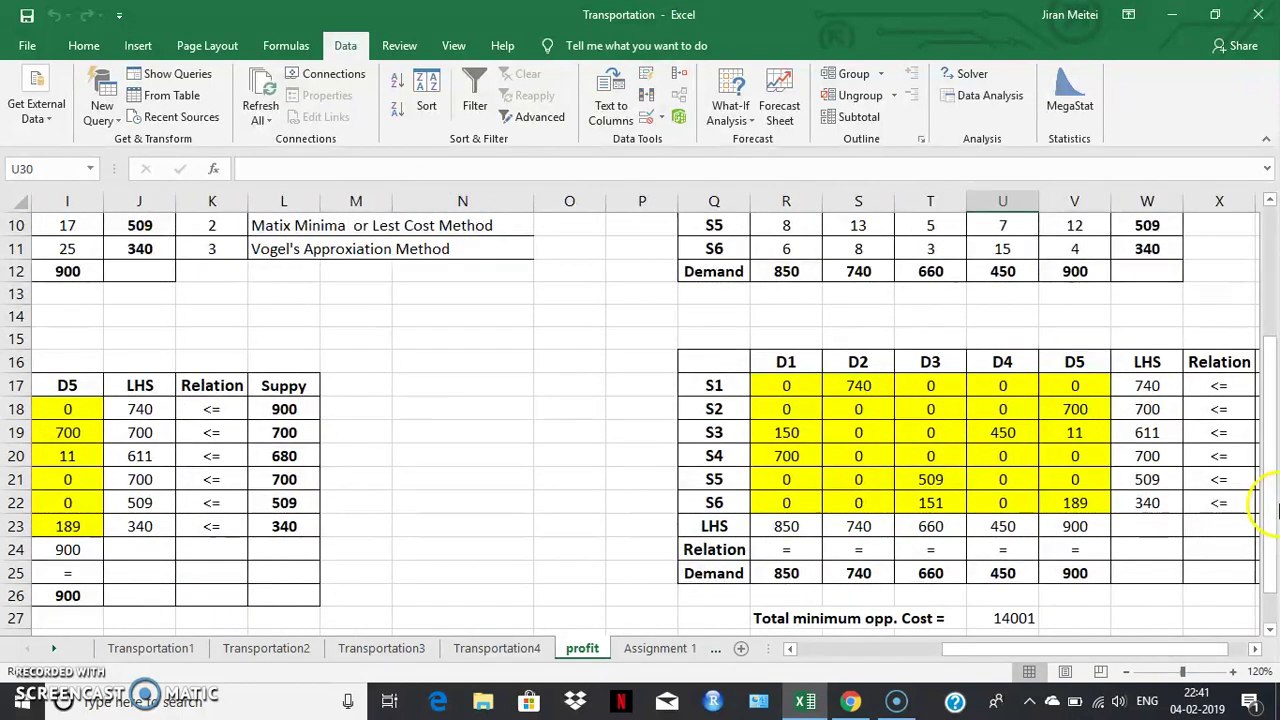
left_click_drag(1275, 535, 1263, 570)
left_click(1093, 660)
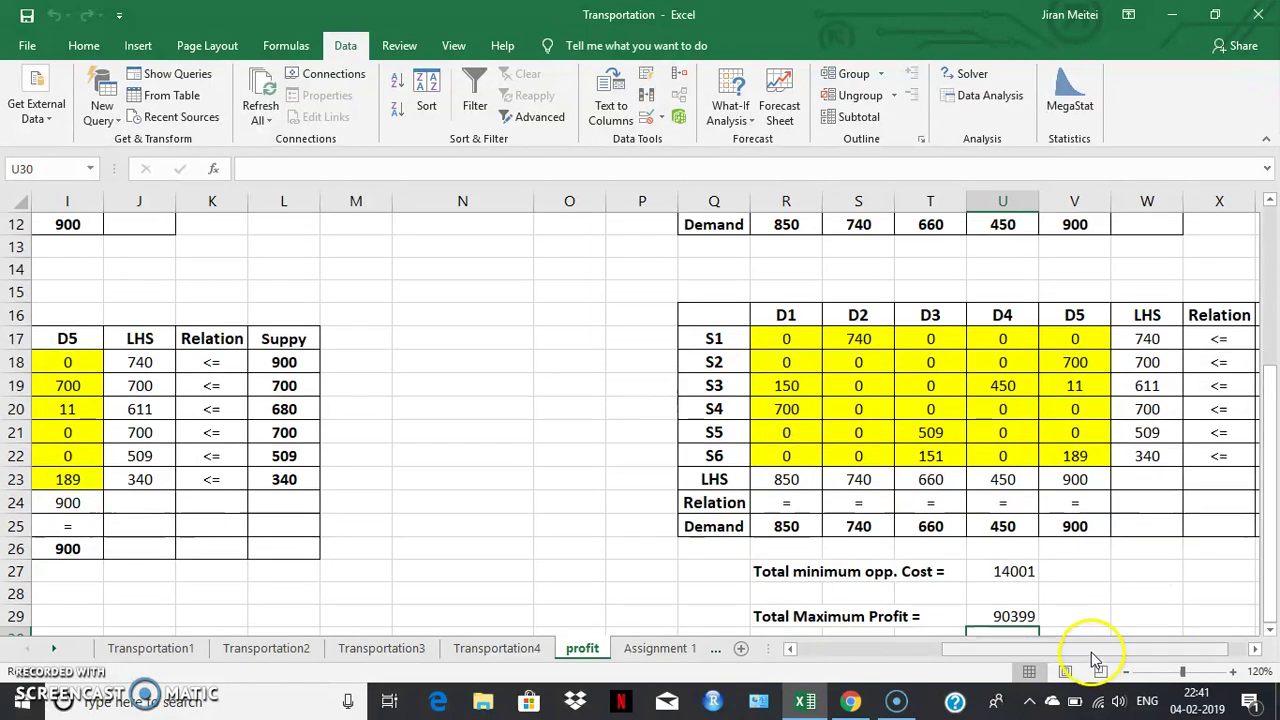
left_click(1012, 614)
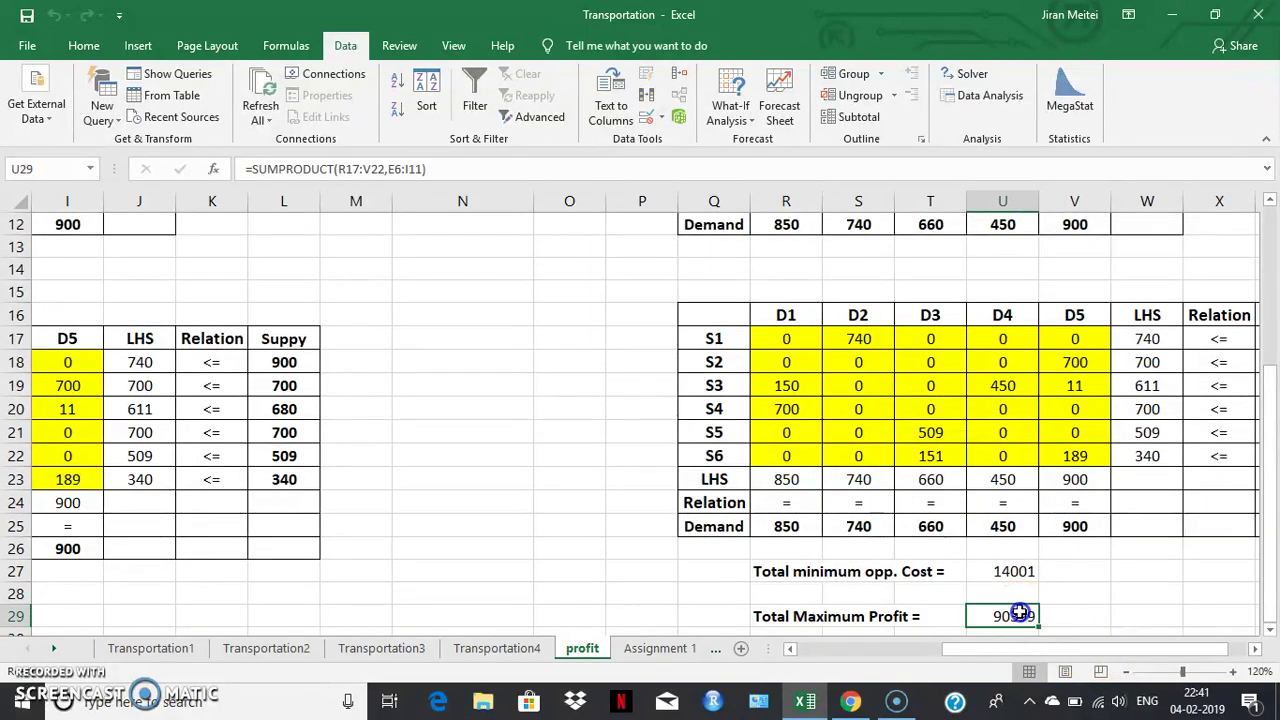
left_click_drag(1080, 652, 966, 650)
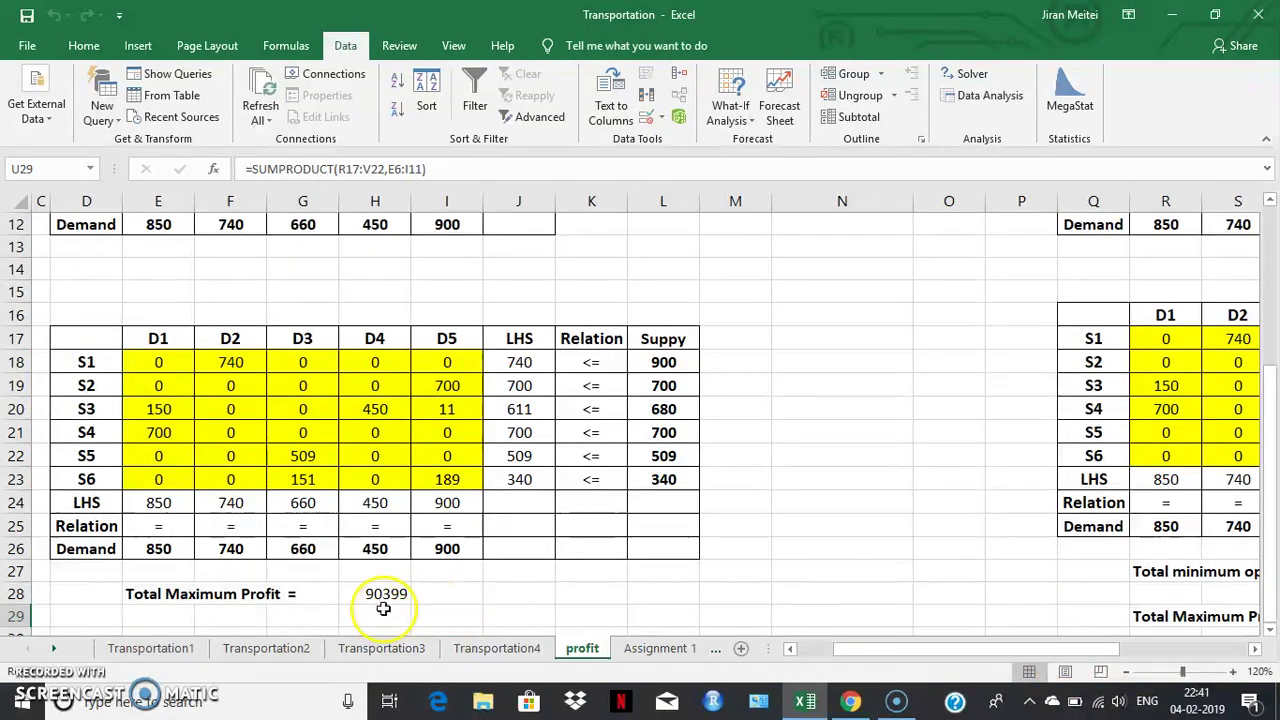